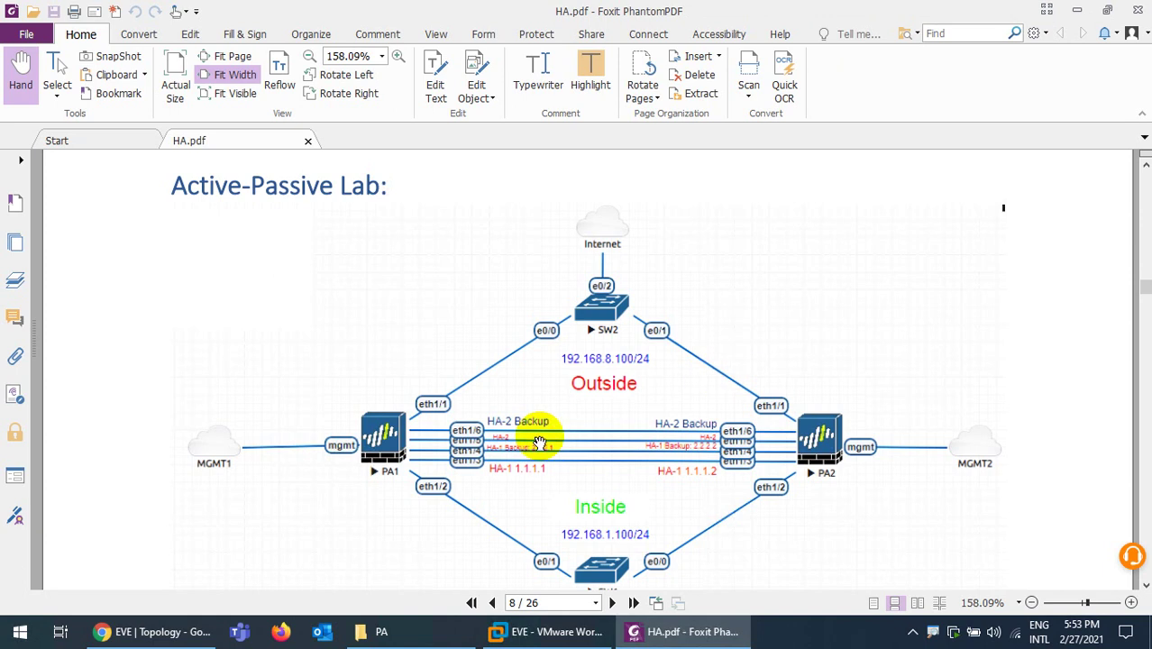
# Examine the Active-Passive Lab topology diagram in HA.pdf from the Internet cloud down to the PC
pyautogui.scroll(-2, 866, 311)
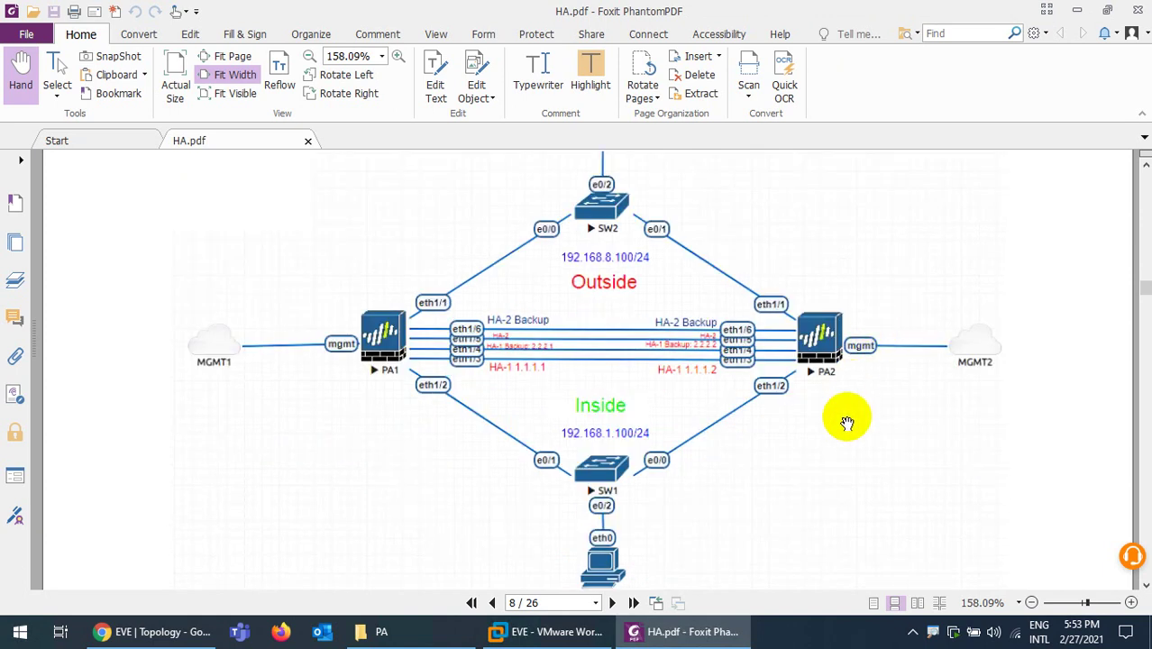
pyautogui.scroll(1, 847, 422)
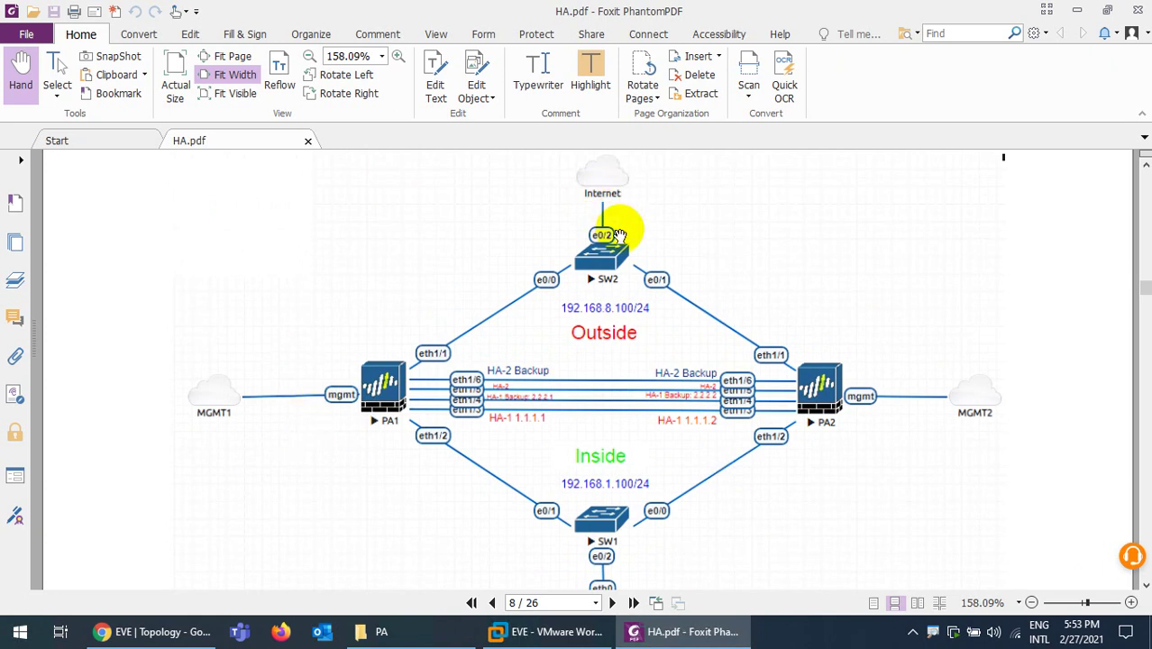
pyautogui.scroll(-3, 540, 435)
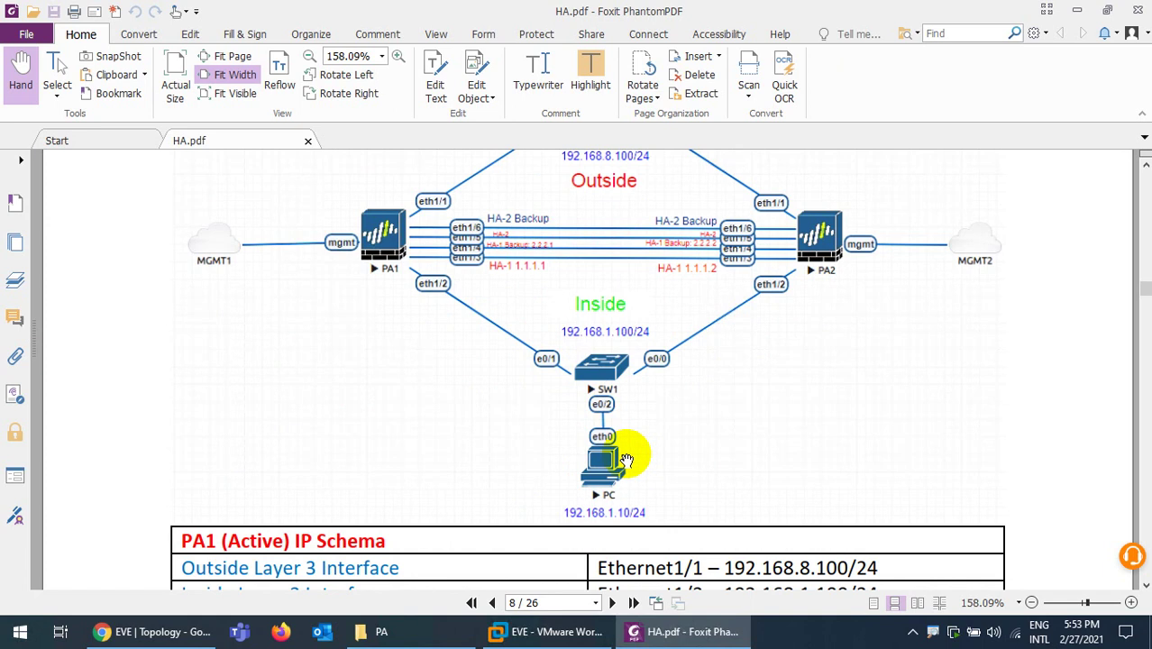
pyautogui.scroll(2, 626, 459)
pyautogui.scroll(1, 626, 459)
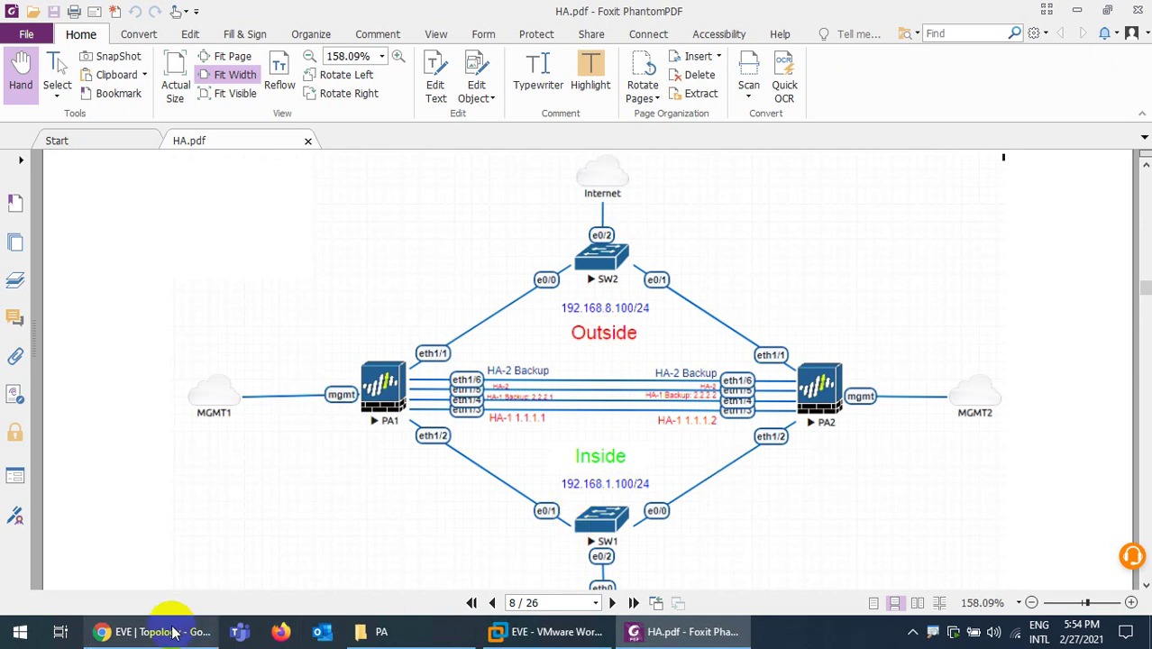
# Switch to the EVE topology in Chrome and begin adding two nodes from the Cisco IOL template
pyautogui.click(108, 630)
pyautogui.rightClick(497, 236)
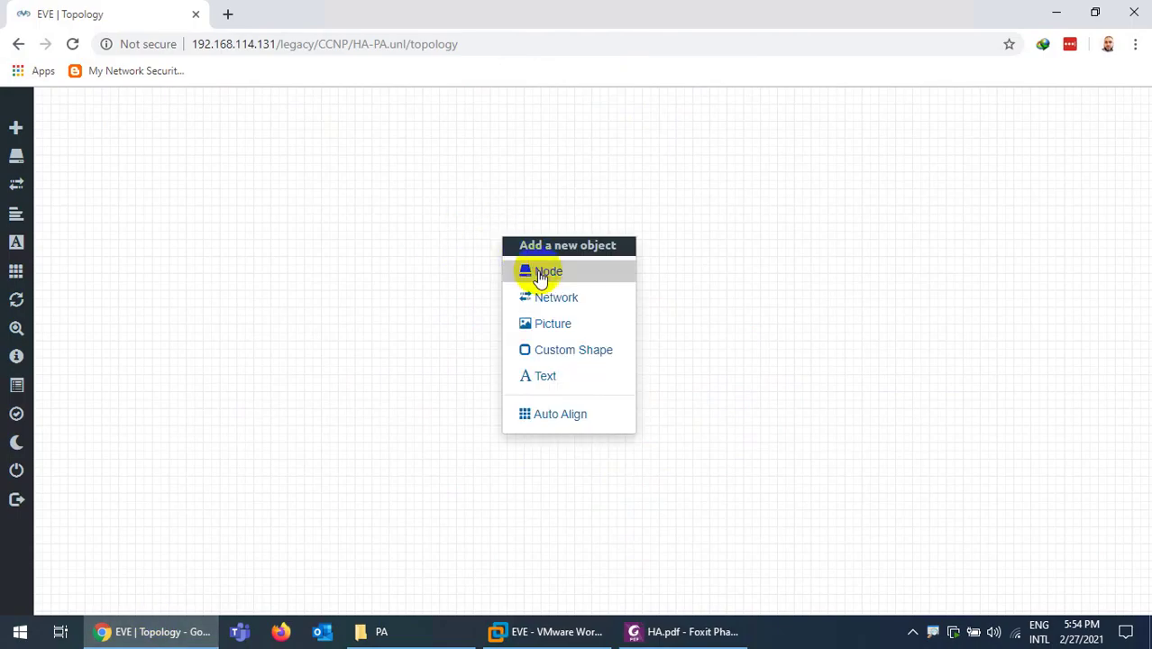
pyautogui.click(539, 268)
pyautogui.write('iol')
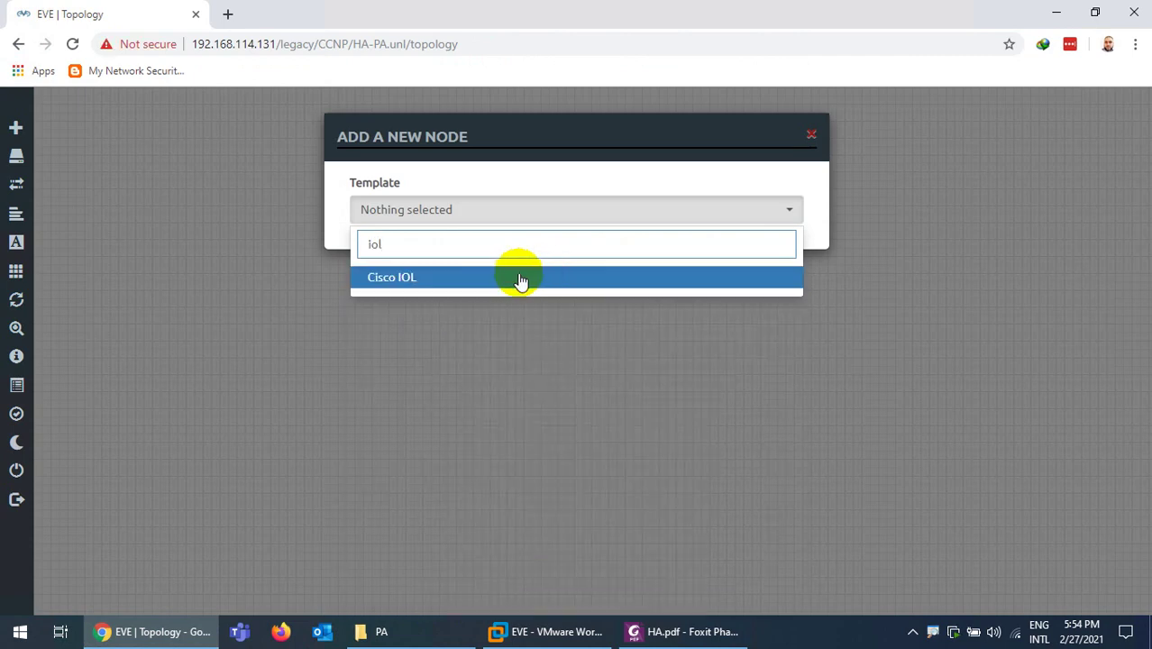
pyautogui.click(407, 278)
pyautogui.moveTo(394, 273); pyautogui.dragTo(341, 284)
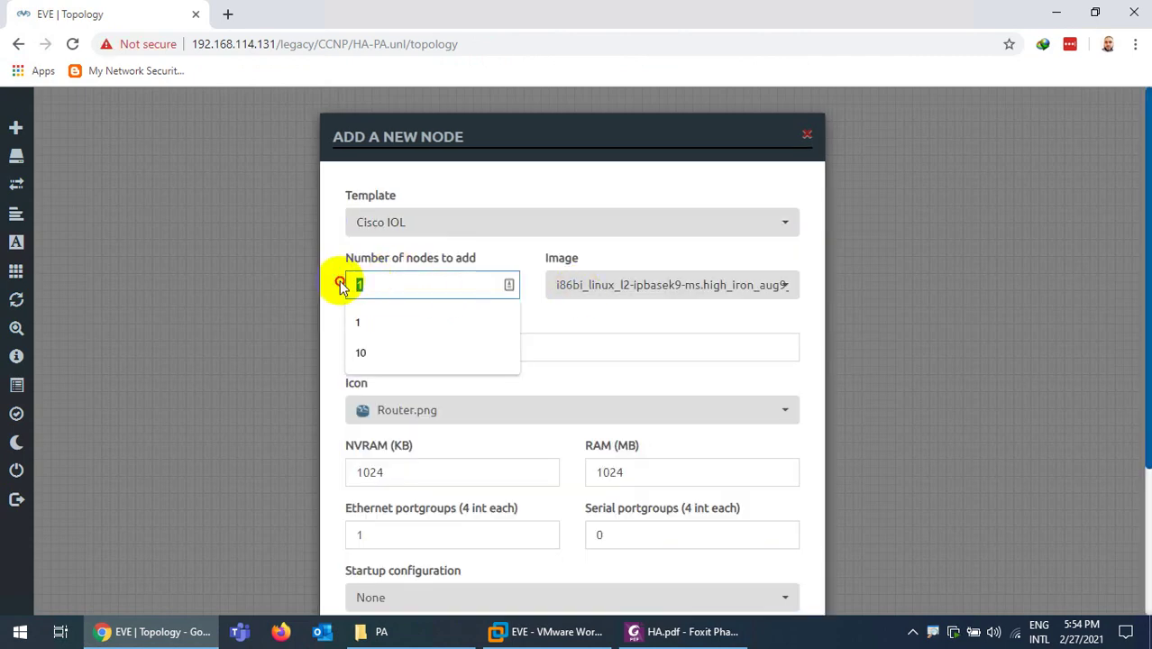
pyautogui.write('2')
# Give the two new nodes the name prefix SW and the Switch L3.png icon, and save them
pyautogui.doubleClick(386, 345)
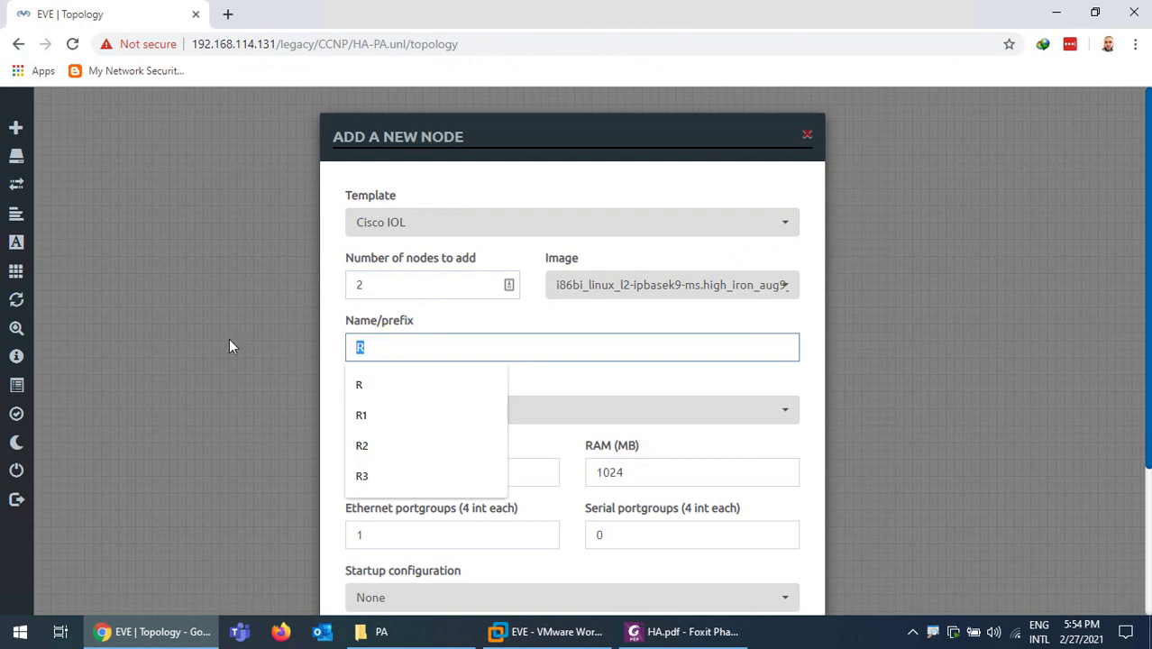
pyautogui.write('SW')
pyautogui.click(356, 386)
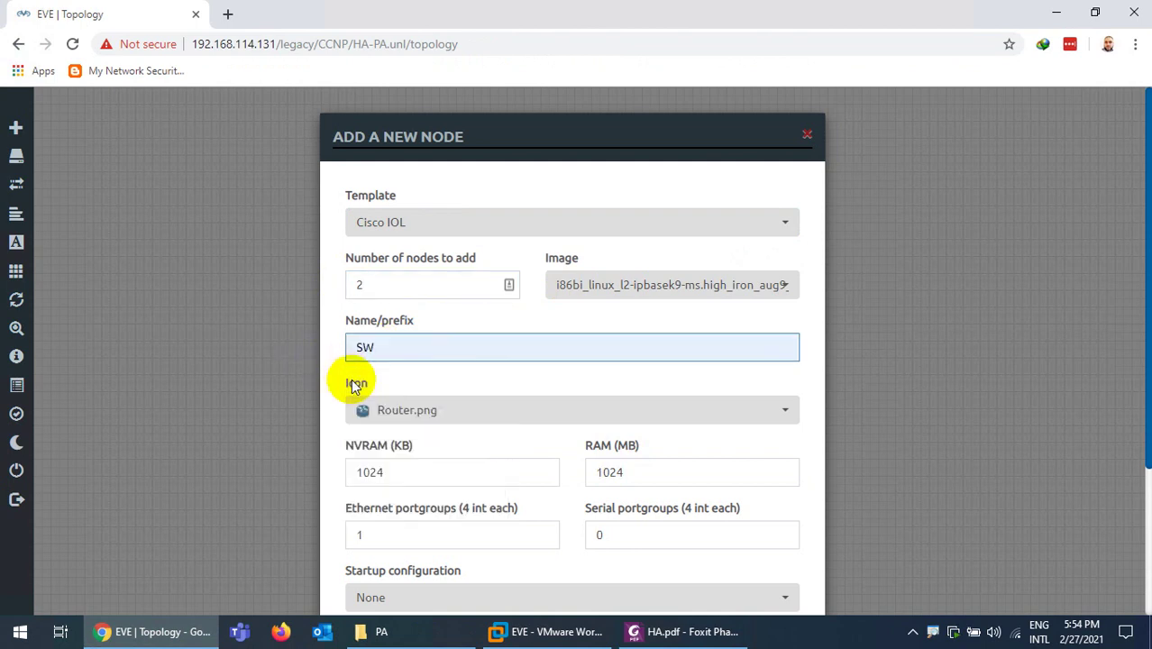
pyautogui.click(422, 415)
pyautogui.scroll(-4, 432, 359)
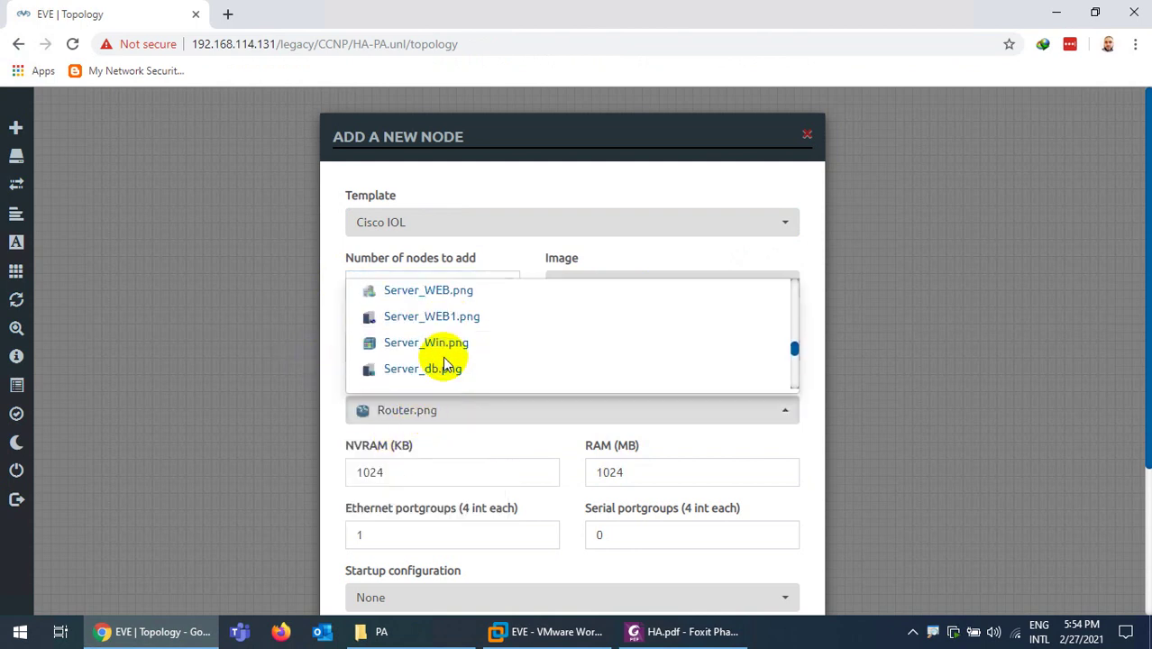
pyautogui.scroll(-2, 443, 360)
pyautogui.click(442, 384)
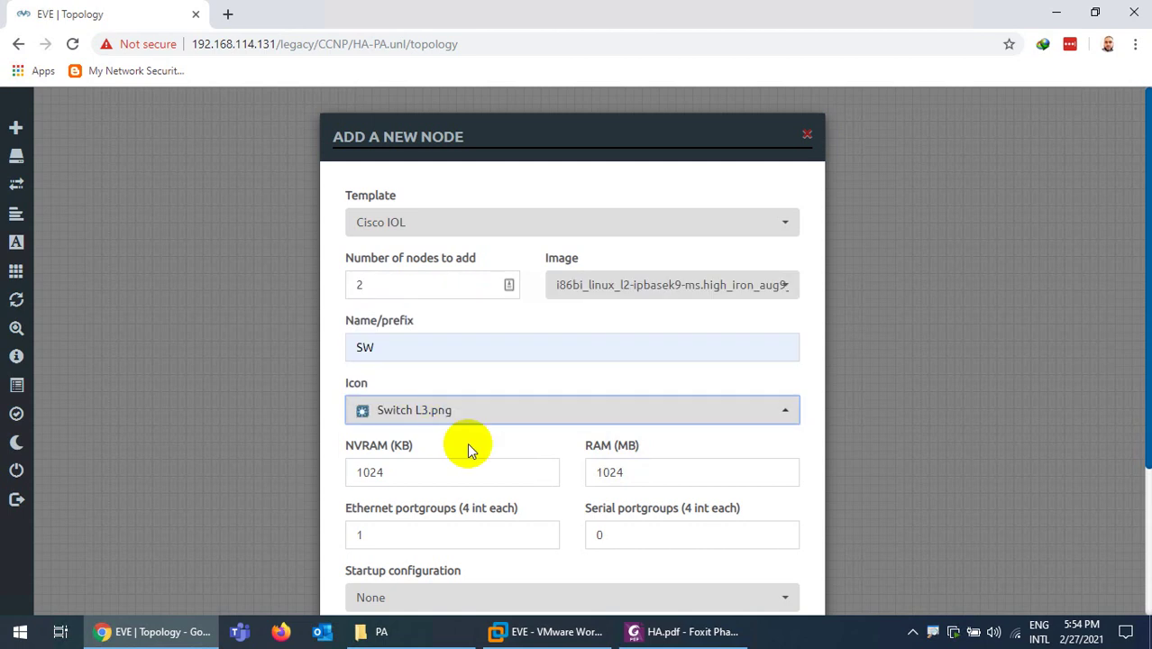
pyautogui.scroll(-2, 462, 443)
pyautogui.click(488, 561)
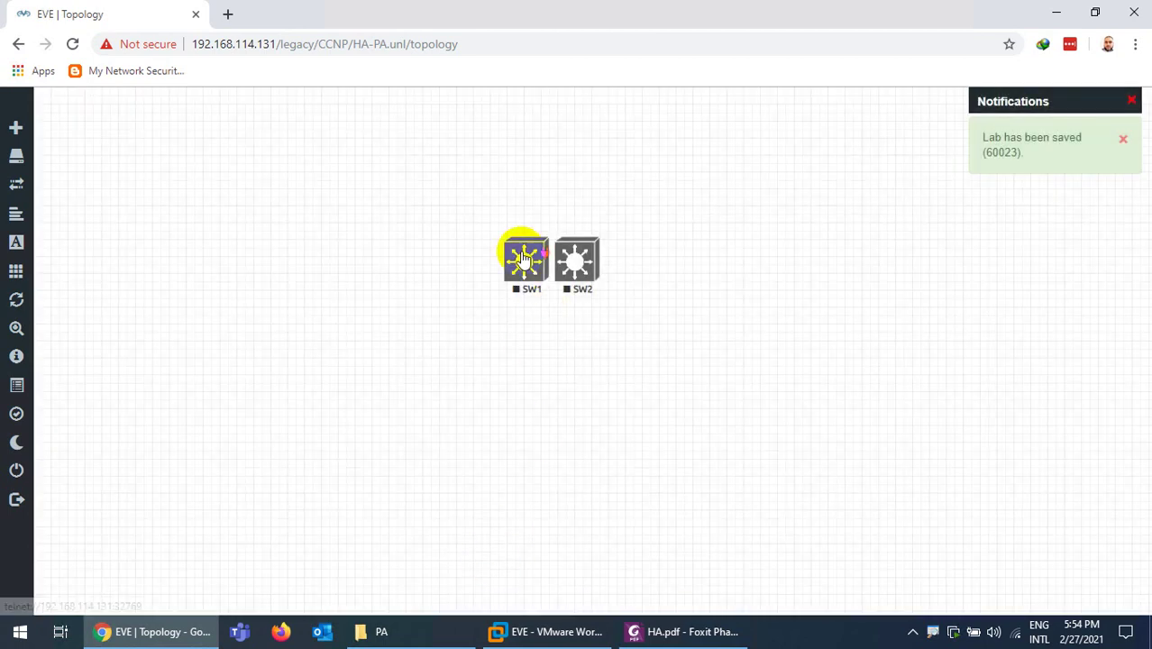
# Arrange the two switches in a vertical line near the canvas centre, with SW1 above SW2
pyautogui.moveTo(576, 261); pyautogui.dragTo(541, 415)
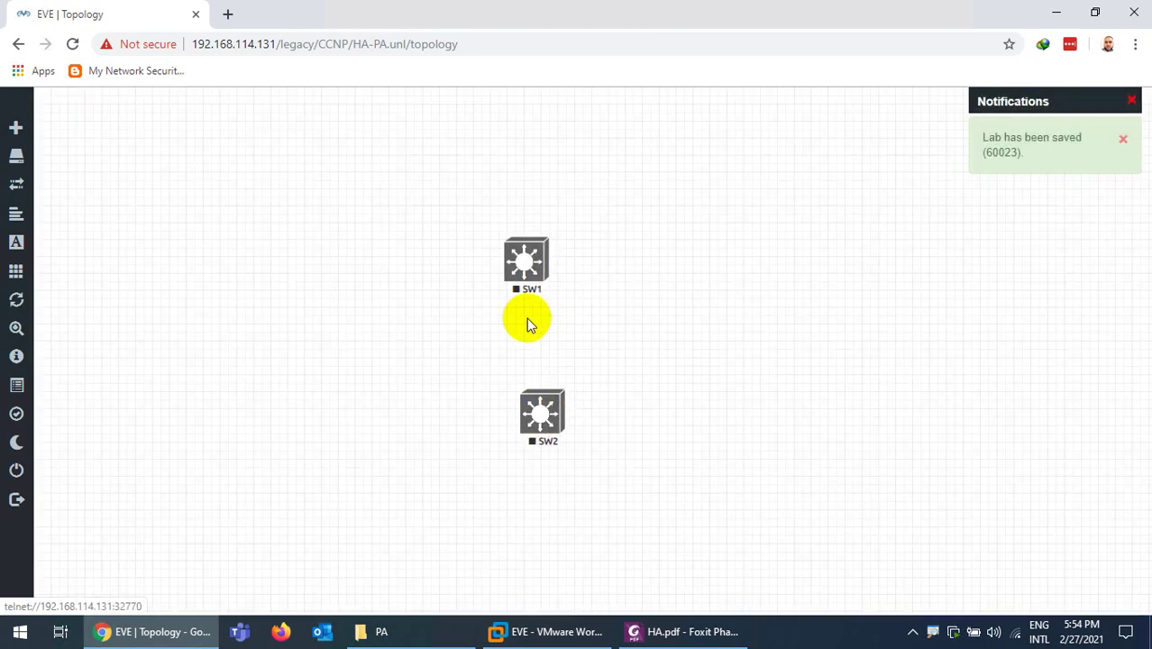
pyautogui.moveTo(524, 268)
pyautogui.mouseDown()
pyautogui.moveTo(540, 264)
pyautogui.moveTo(537, 302)
pyautogui.moveTo(539, 281)
pyautogui.mouseUp()
pyautogui.moveTo(541, 437); pyautogui.dragTo(541, 442)
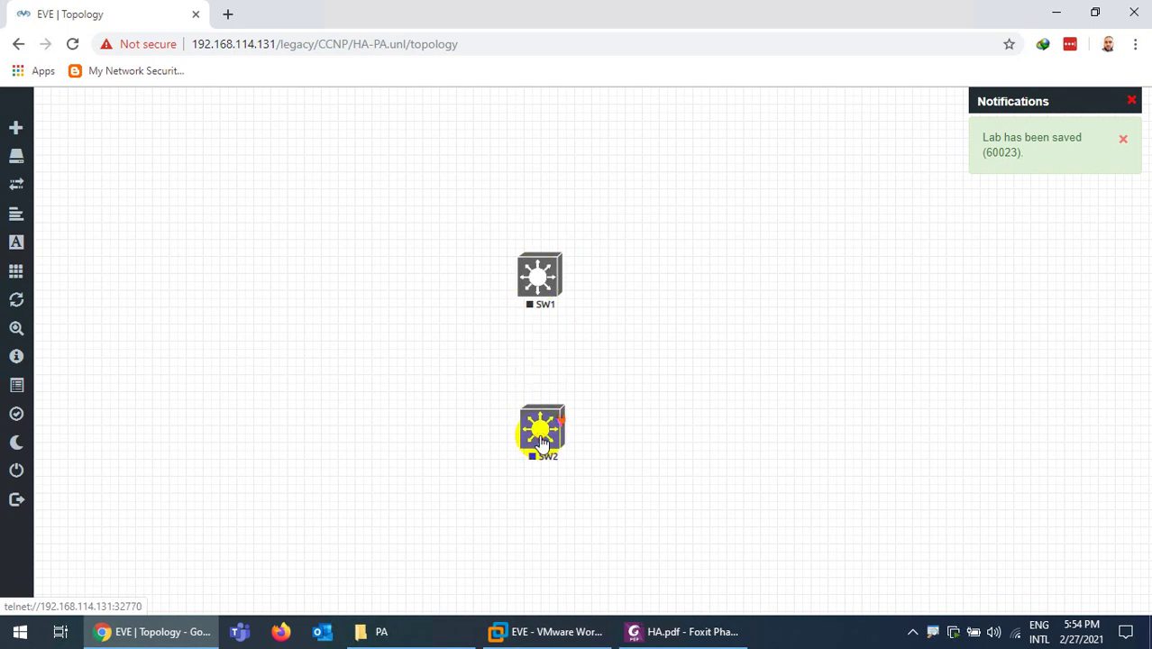
# Add two Palo Alto nodes with the name prefix PA and place one on each side of the switches
pyautogui.rightClick(340, 319)
pyautogui.click(364, 350)
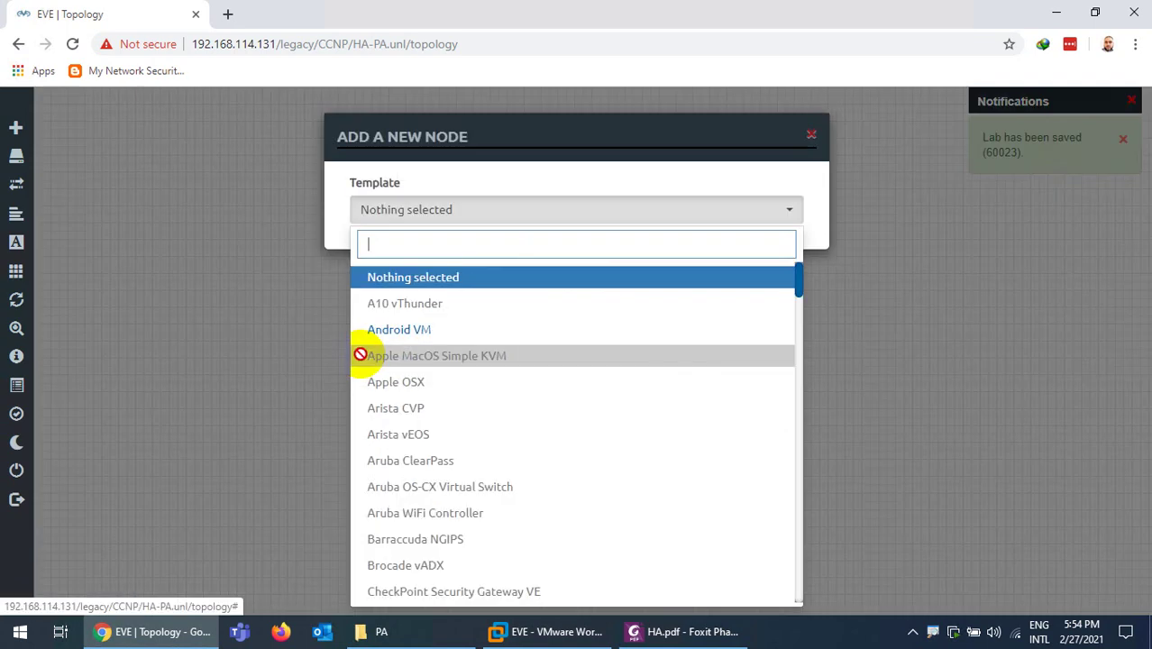
pyautogui.write('pa')
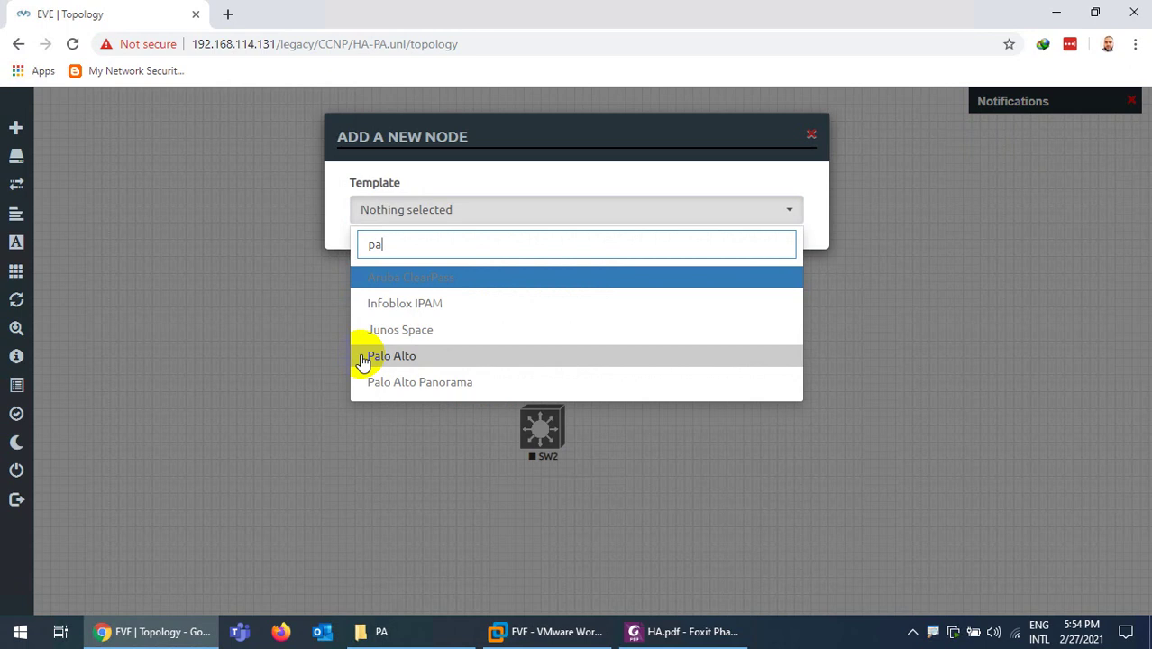
pyautogui.click(363, 358)
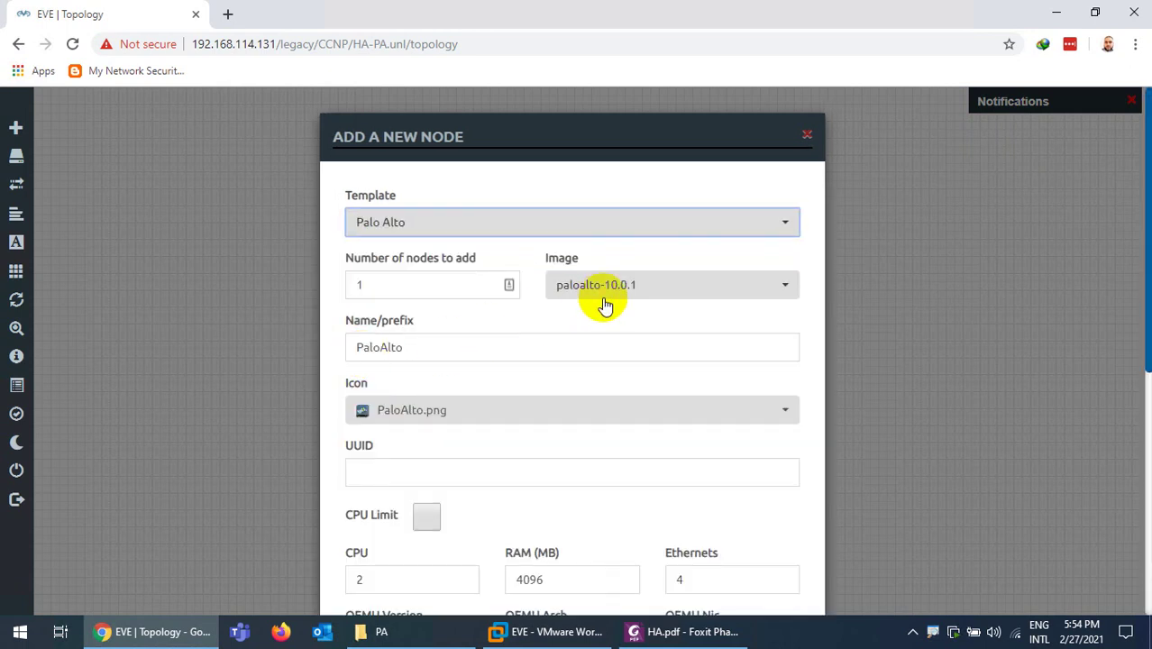
pyautogui.click(360, 285)
pyautogui.write('2')
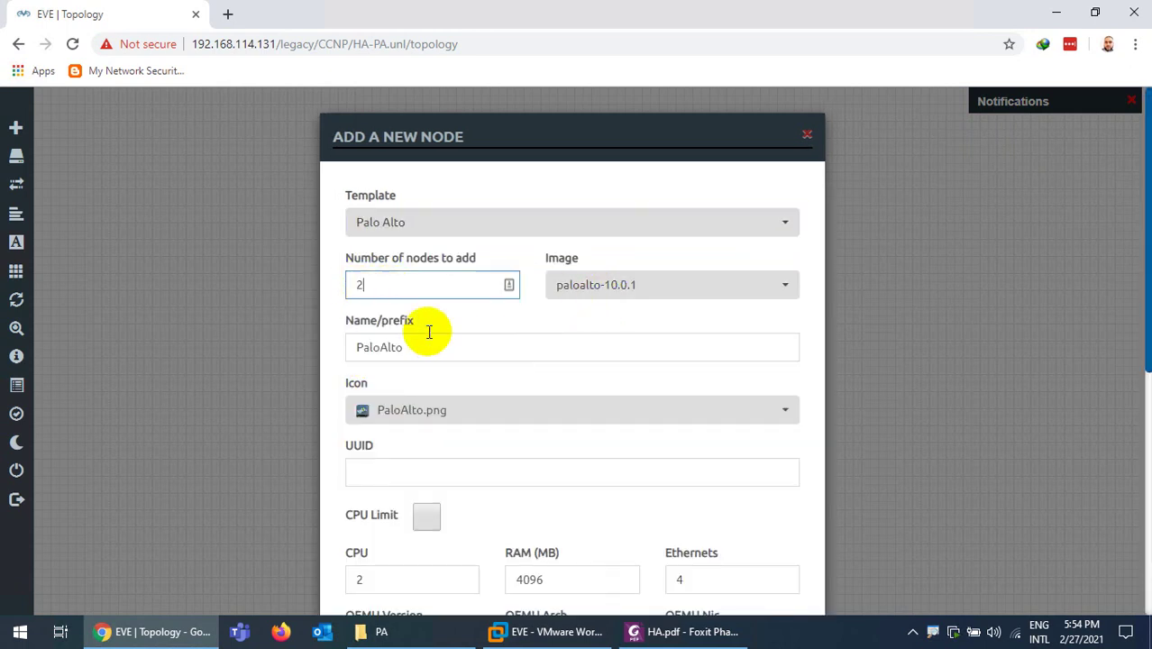
pyautogui.press('Tab')
pyautogui.write('PA')
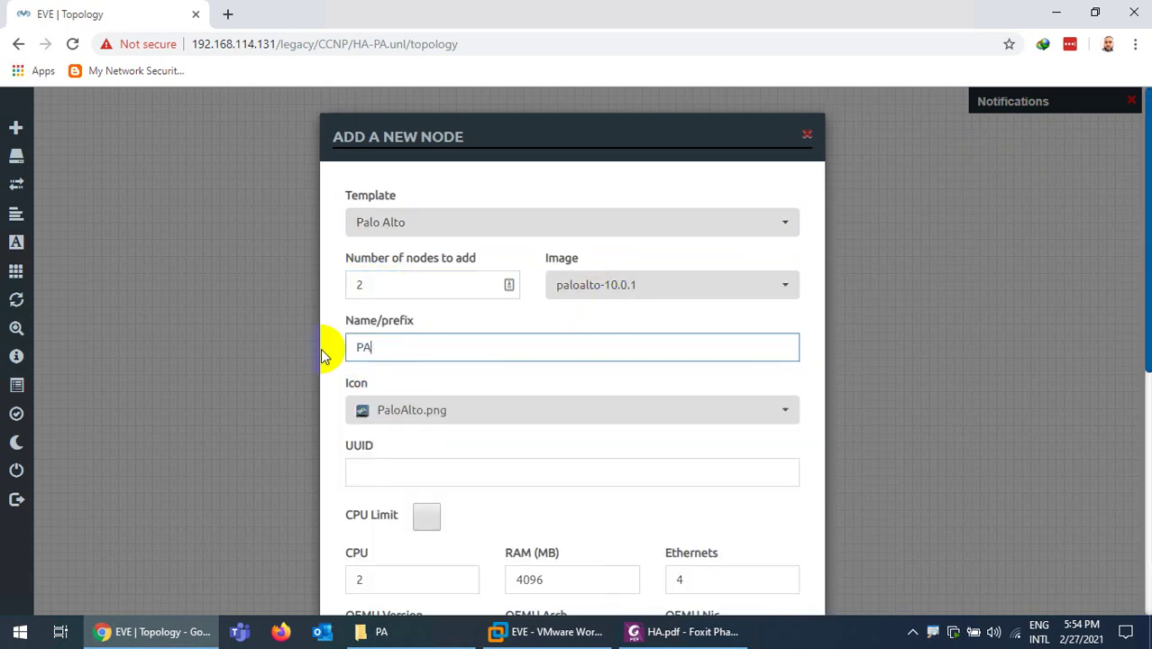
pyautogui.scroll(-5, 334, 442)
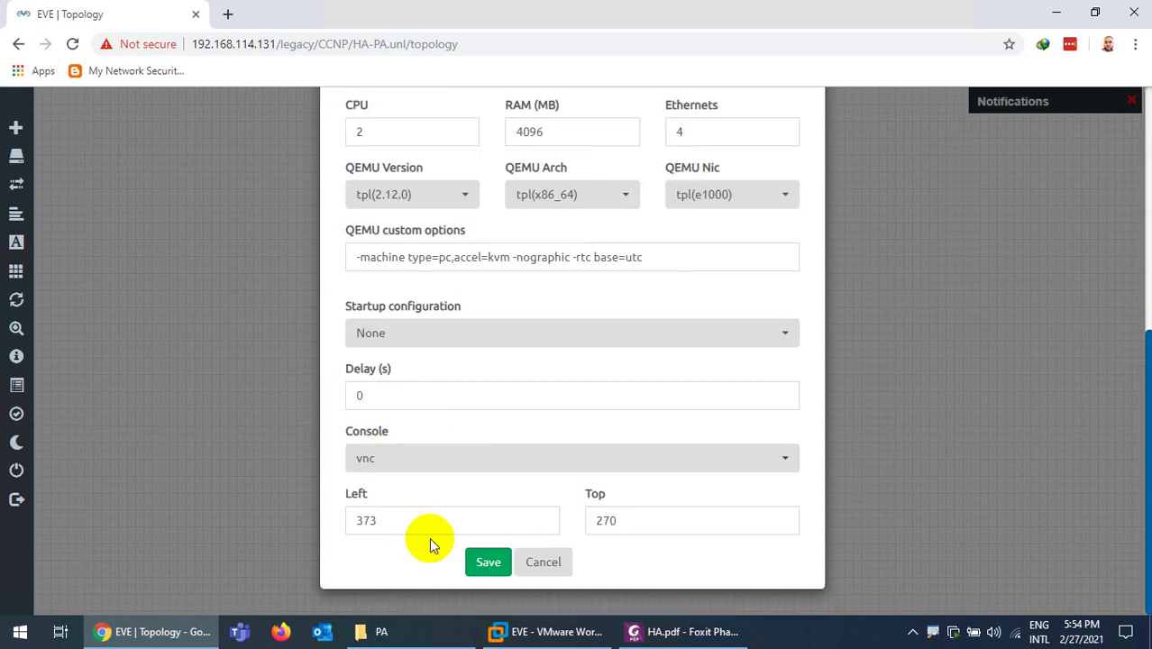
pyautogui.click(481, 559)
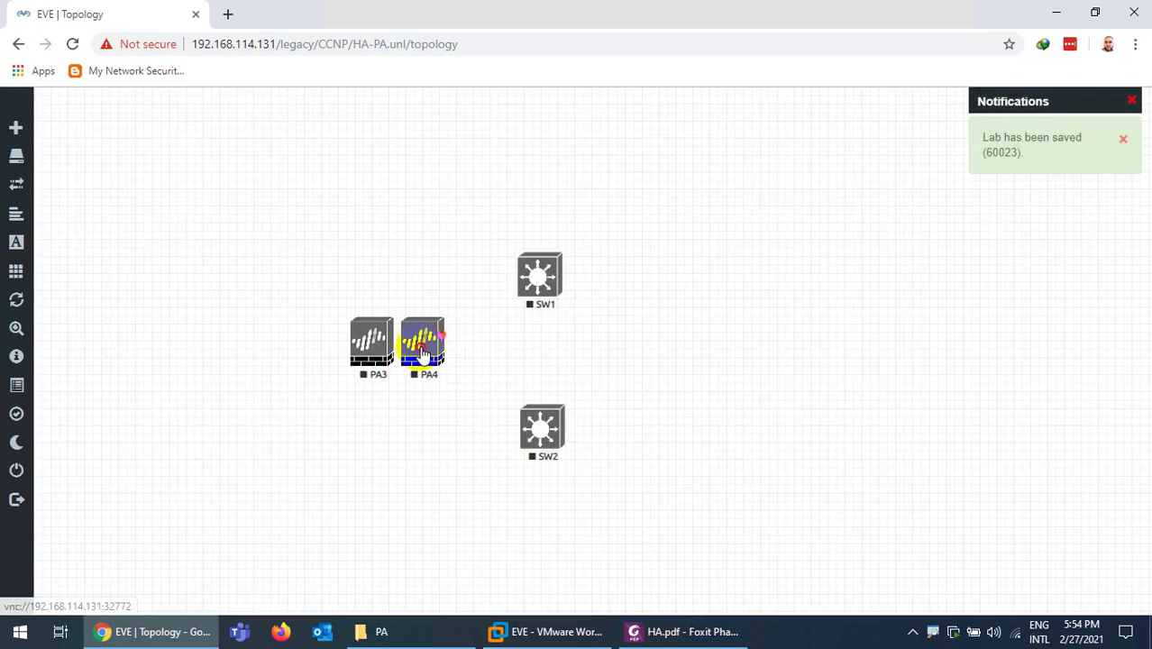
pyautogui.moveTo(422, 351); pyautogui.dragTo(771, 344)
pyautogui.moveTo(384, 358); pyautogui.dragTo(370, 351)
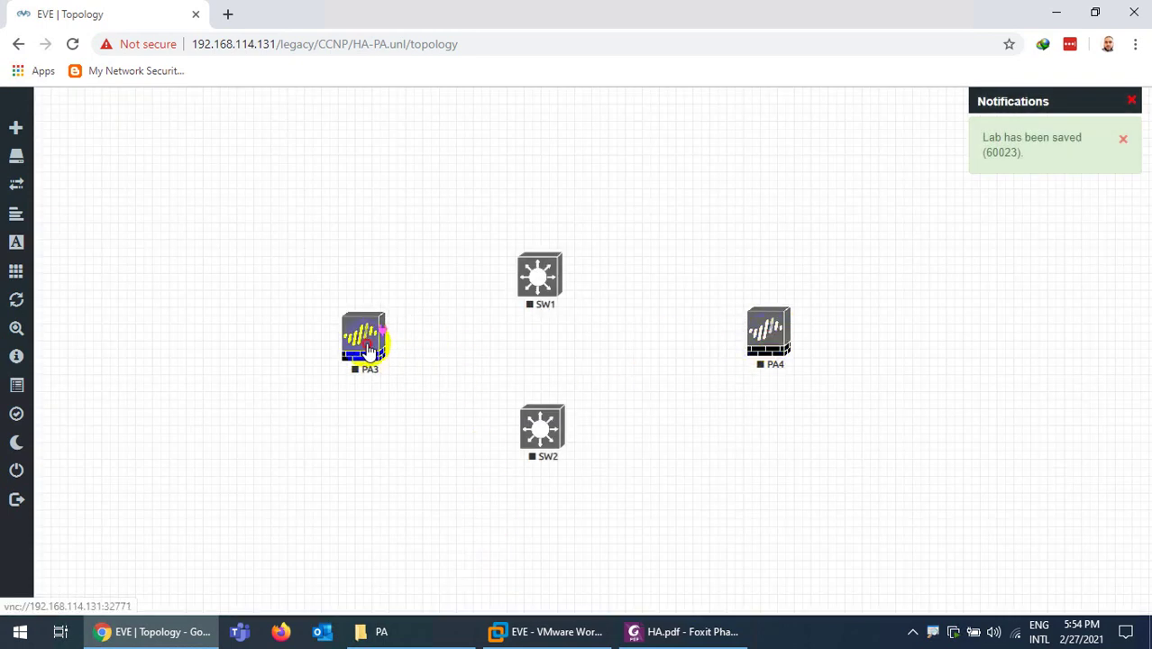
# Rename the firewall node PA3 as PA1 and save it
pyautogui.rightClick(369, 352)
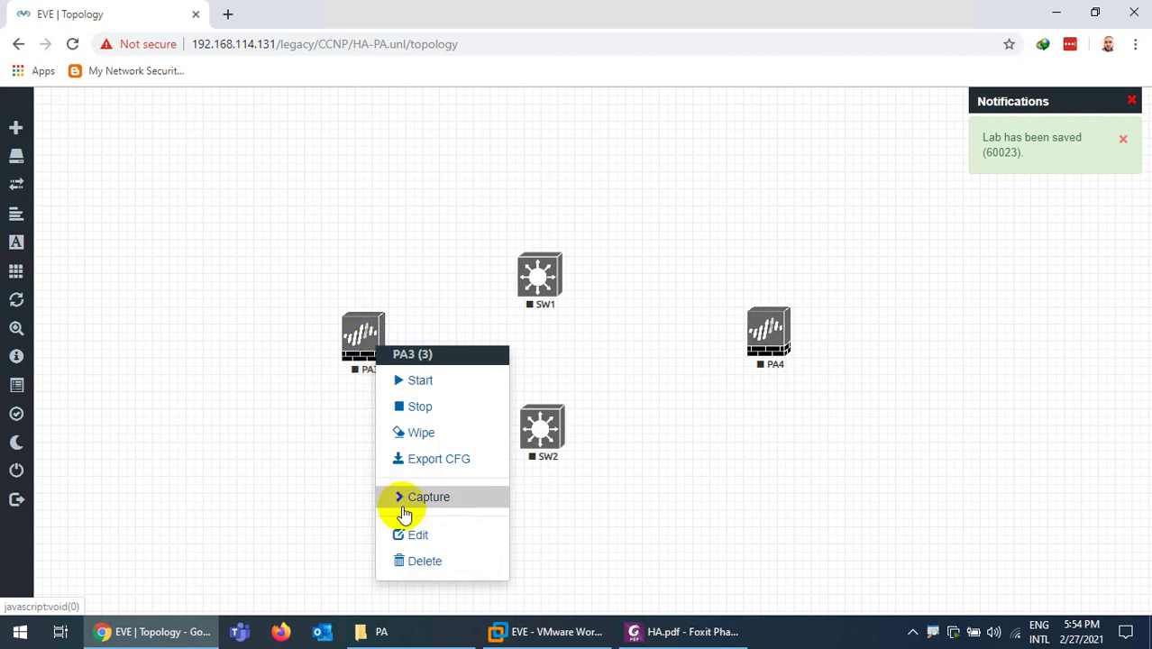
pyautogui.click(405, 536)
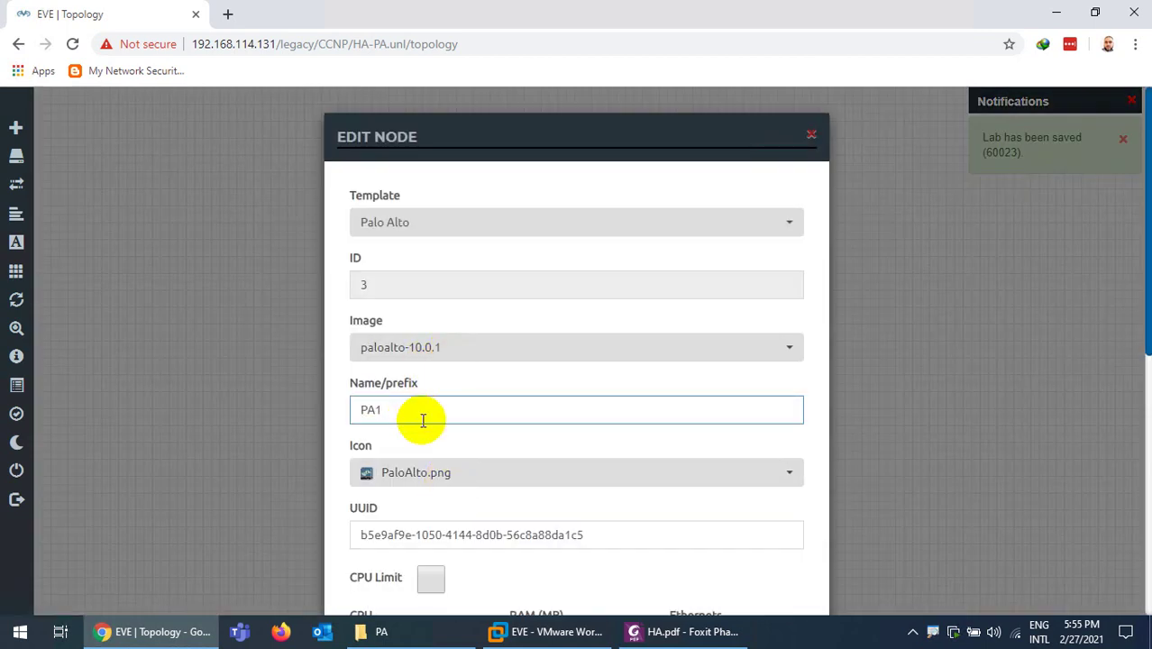
pyautogui.scroll(-5, 423, 420)
pyautogui.click(491, 561)
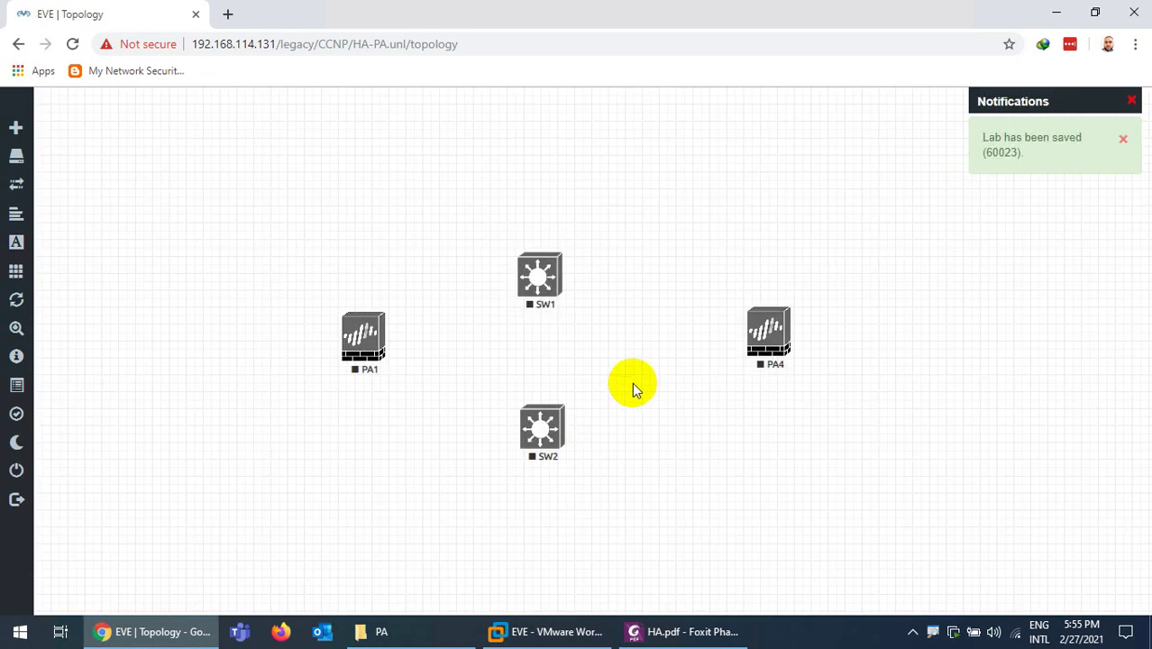
# Rename the firewall node PA4 as PA2 and save it
pyautogui.rightClick(769, 329)
pyautogui.click(812, 515)
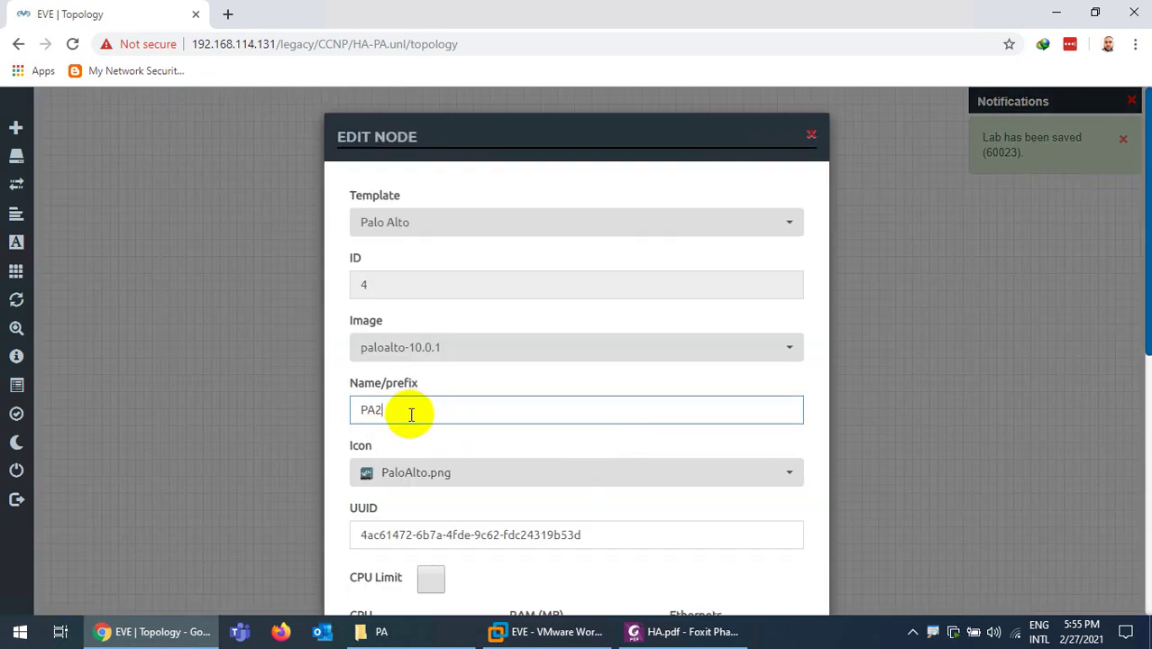
pyautogui.scroll(-5, 411, 413)
pyautogui.click(489, 561)
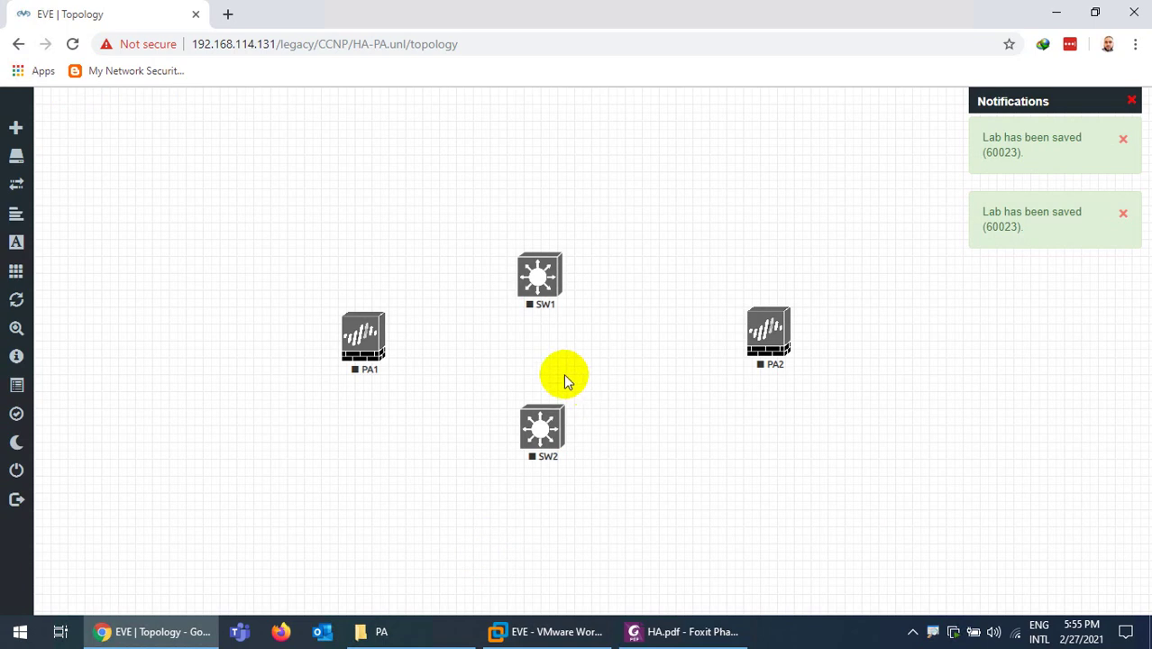
# Add a network named Internet of type Management(Cloud0) and place it above SW1
pyautogui.rightClick(252, 205)
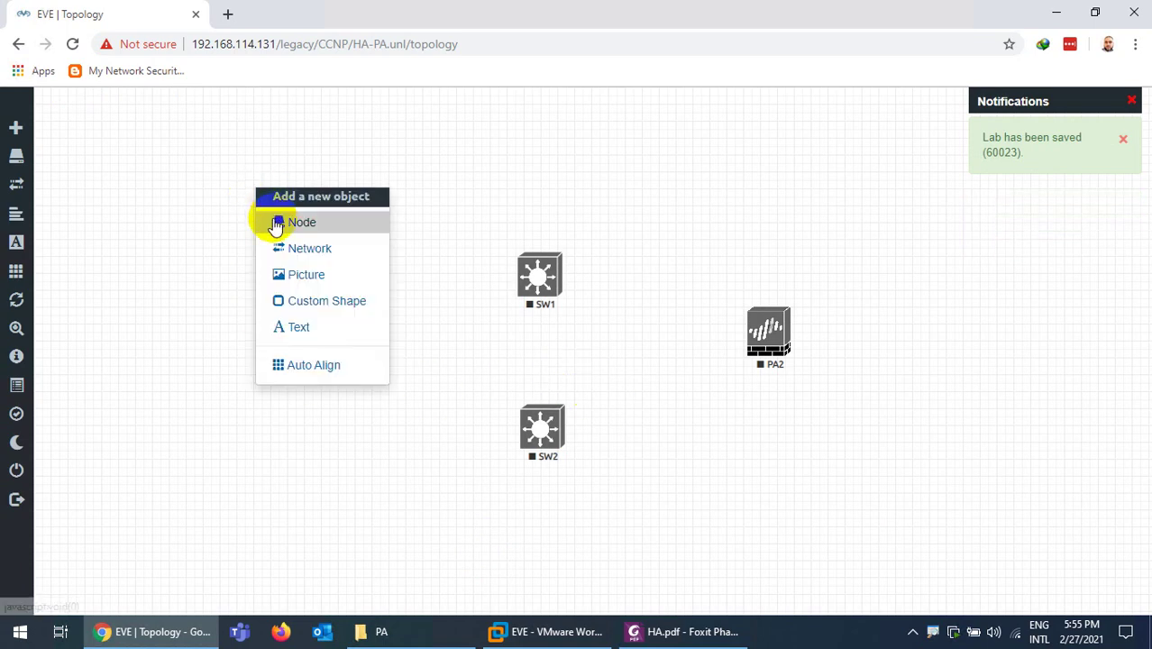
pyautogui.click(277, 248)
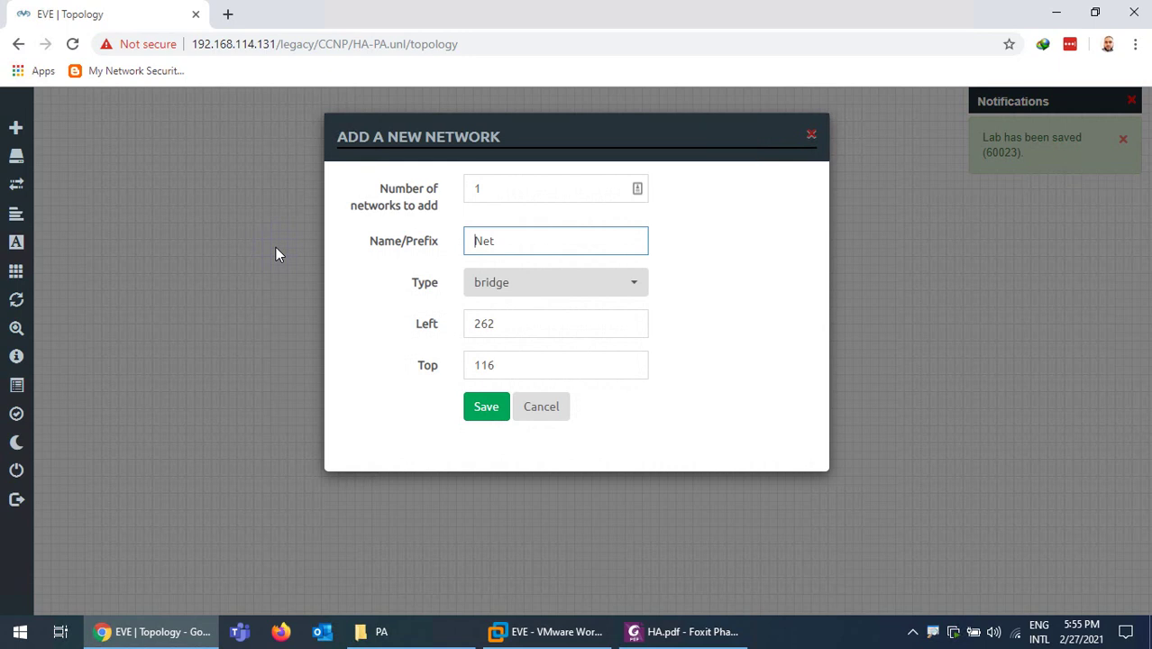
pyautogui.moveTo(531, 240); pyautogui.dragTo(433, 246)
pyautogui.write('I')
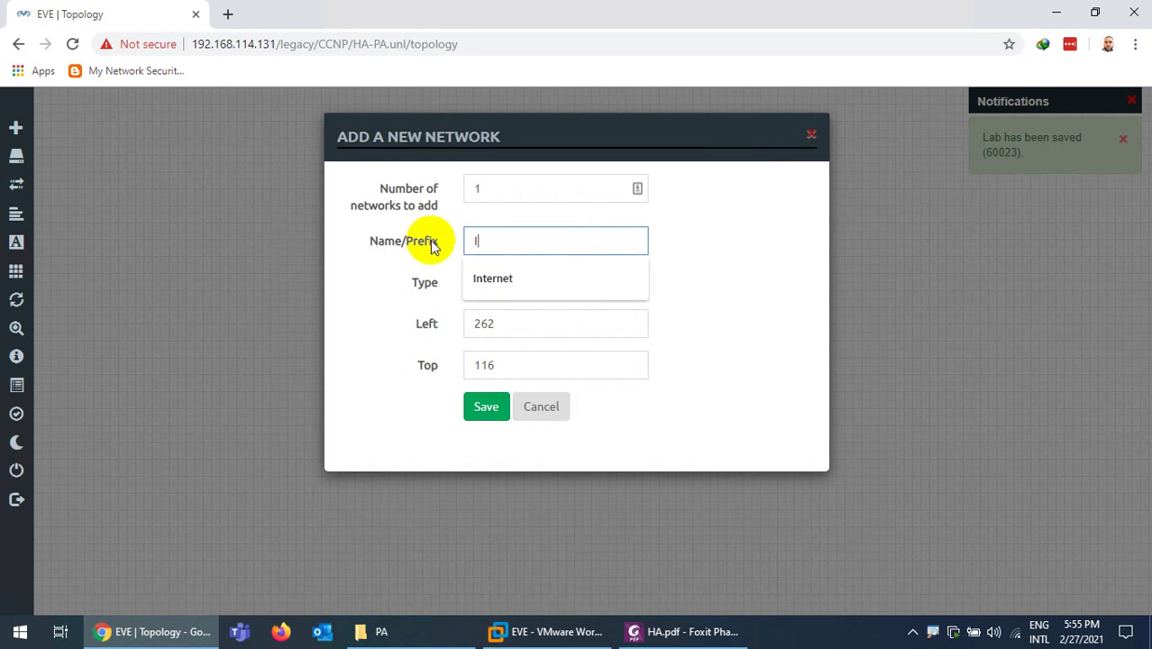
pyautogui.write('n')
pyautogui.click(521, 279)
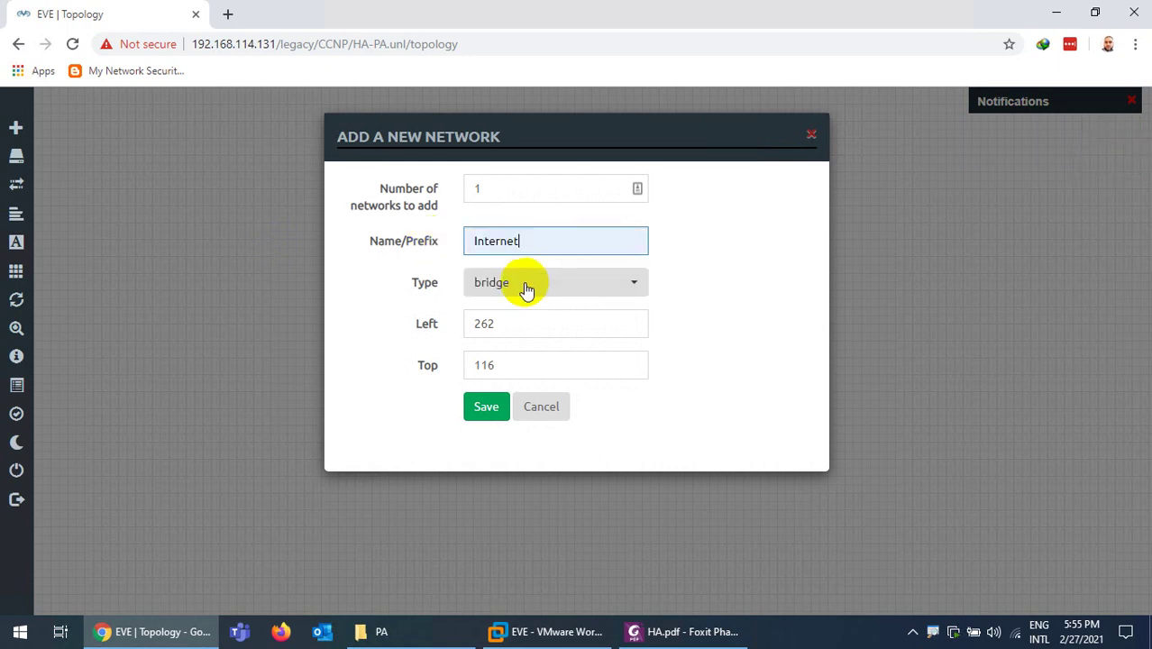
pyautogui.click(527, 289)
pyautogui.click(518, 373)
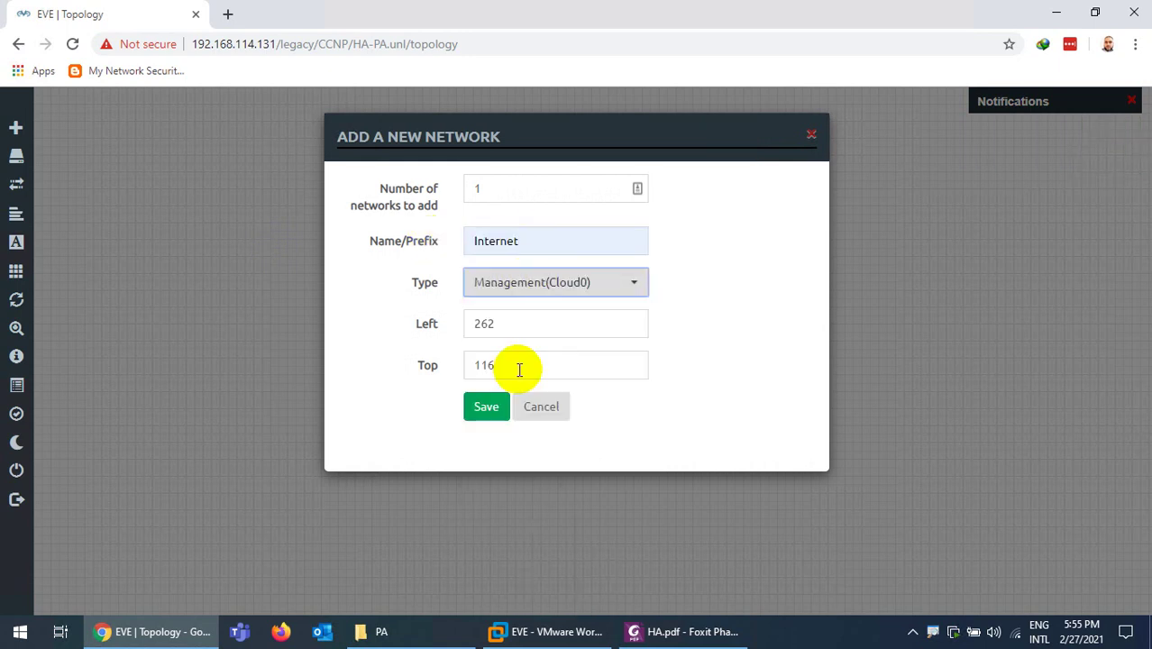
pyautogui.click(488, 407)
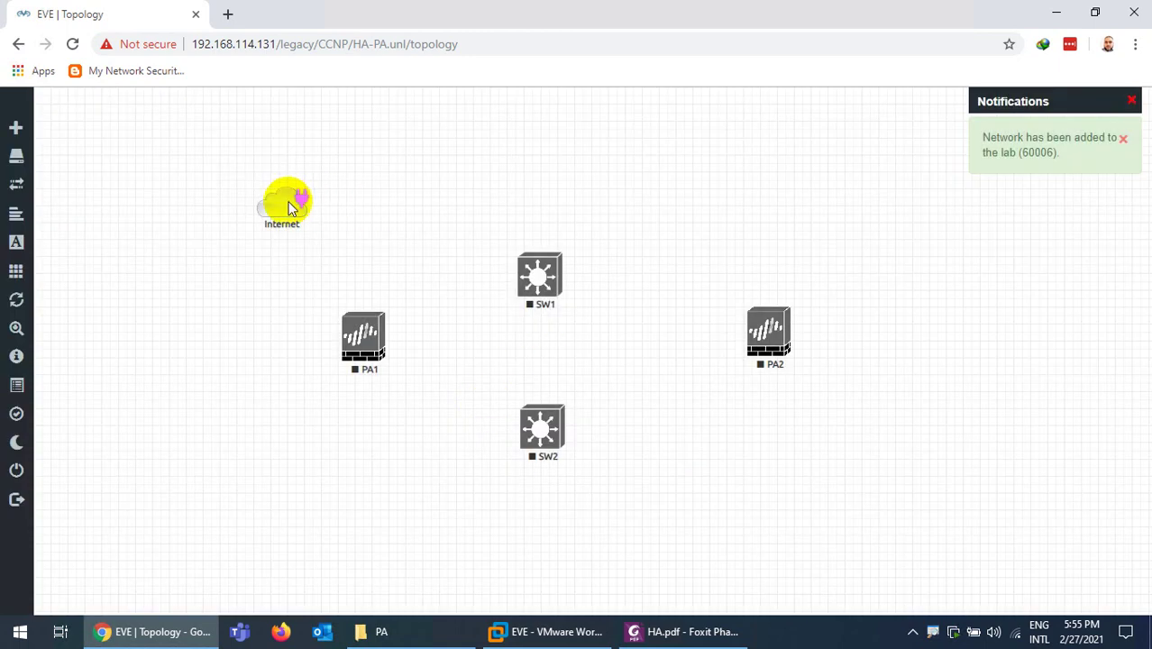
pyautogui.moveTo(288, 201)
pyautogui.mouseDown()
pyautogui.moveTo(559, 188)
pyautogui.moveTo(542, 133)
pyautogui.mouseUp()
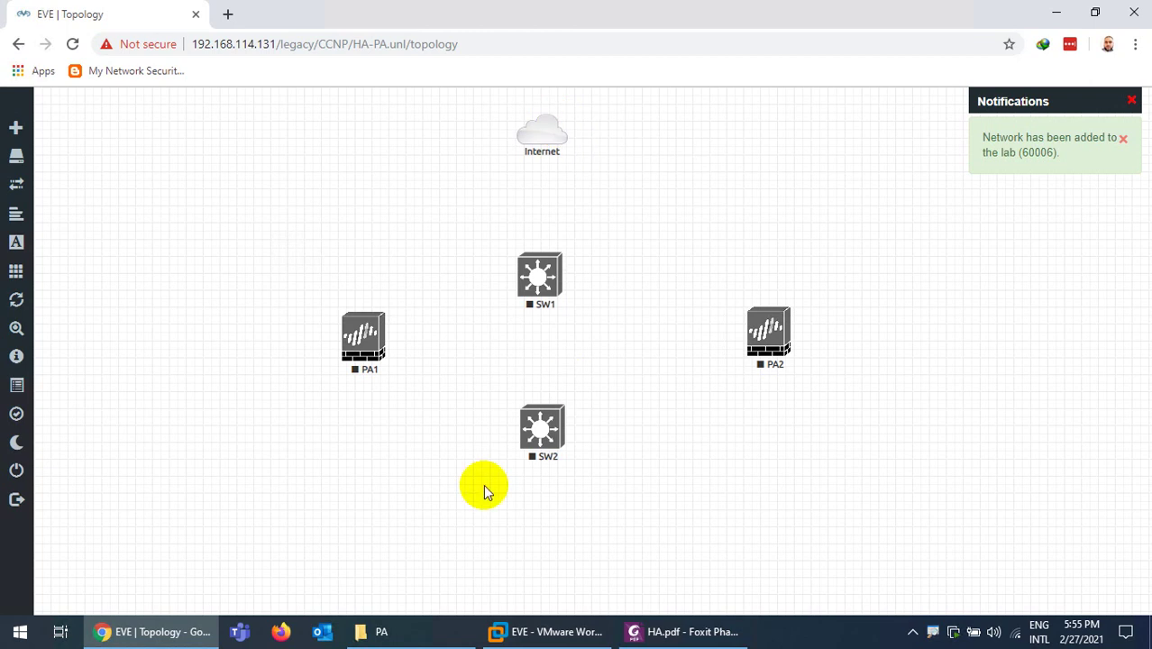
# Start adding a new node from the Linux template with the linux-tinycore-6.4 image
pyautogui.rightClick(333, 460)
pyautogui.click(375, 453)
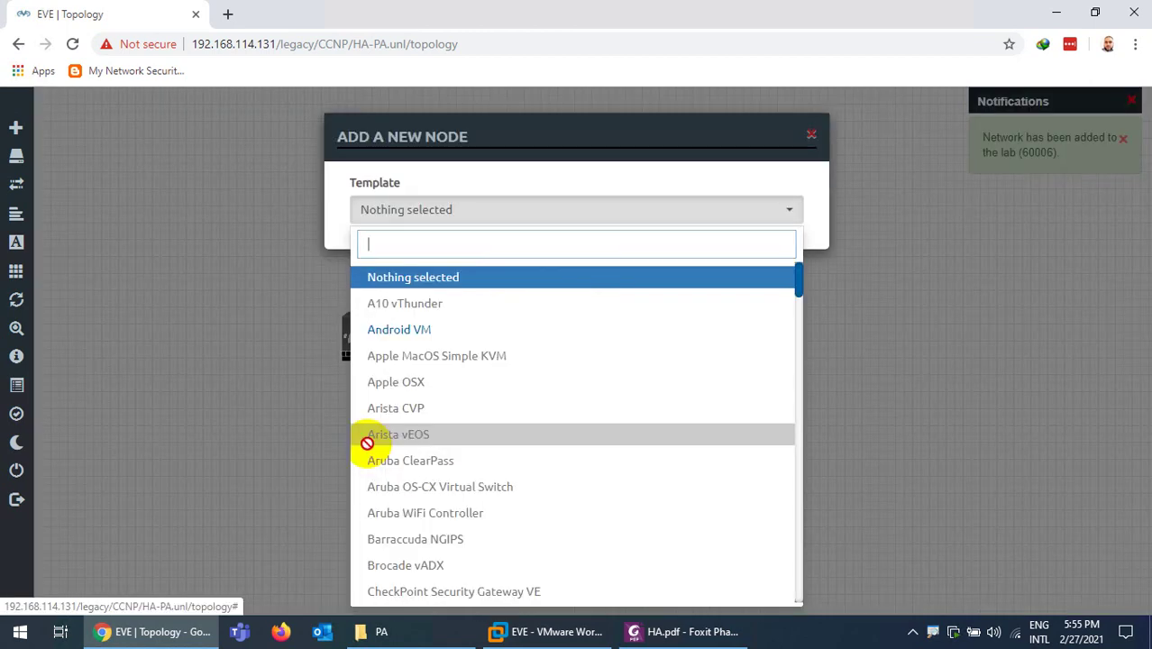
pyautogui.write('li')
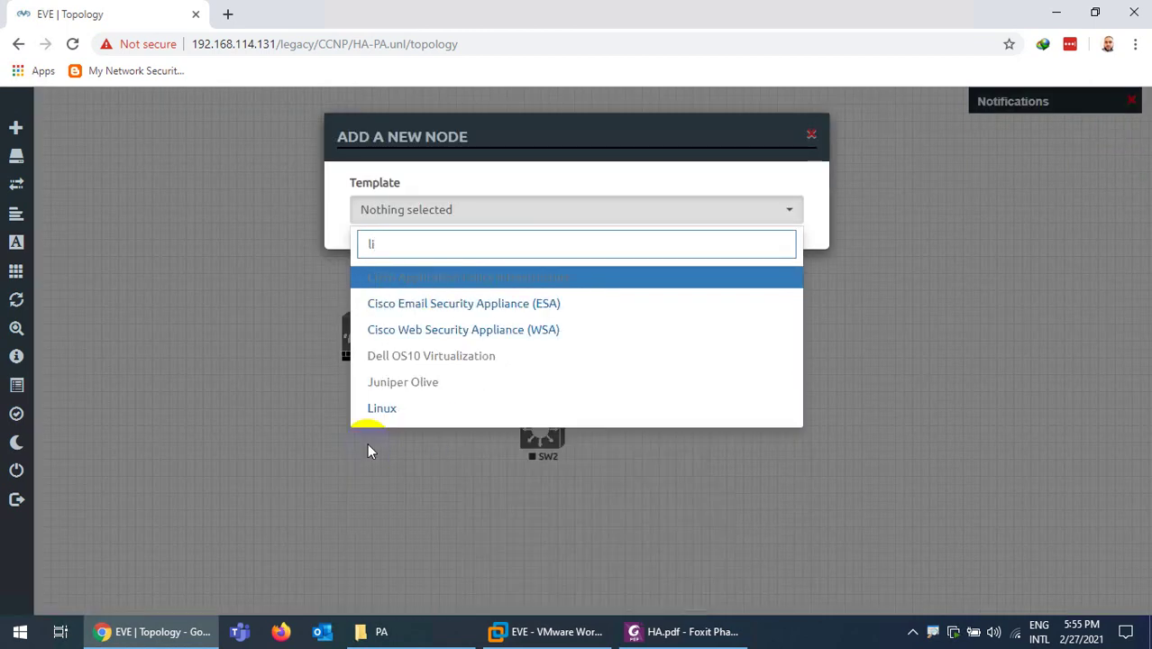
pyautogui.click(420, 408)
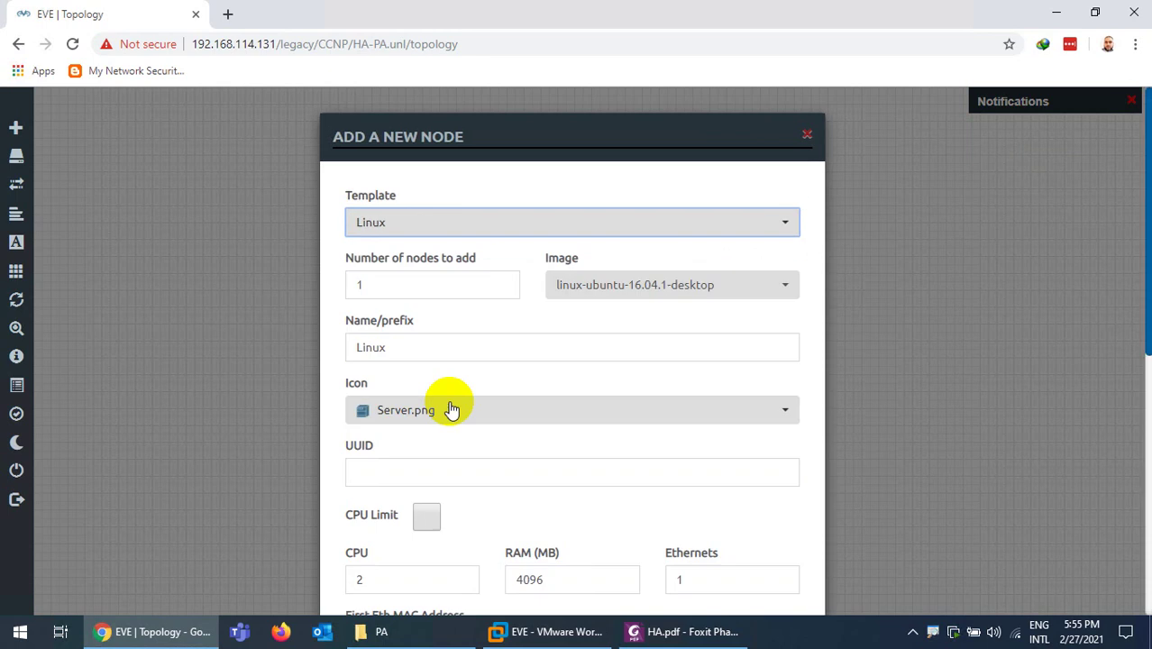
pyautogui.click(641, 291)
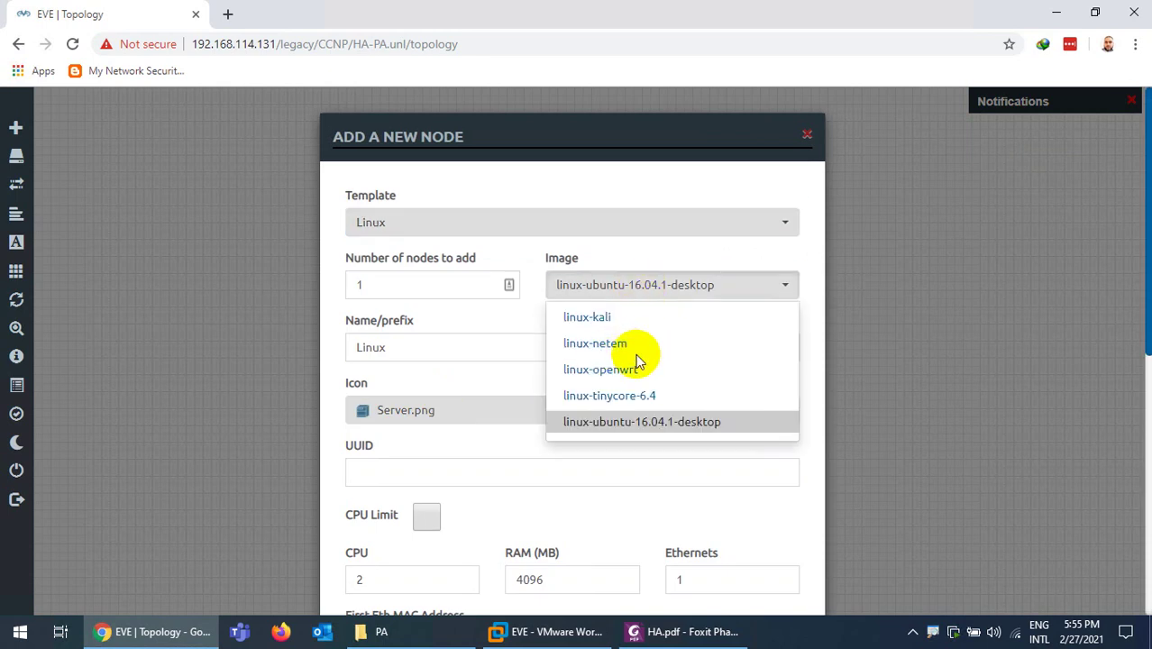
pyautogui.click(611, 395)
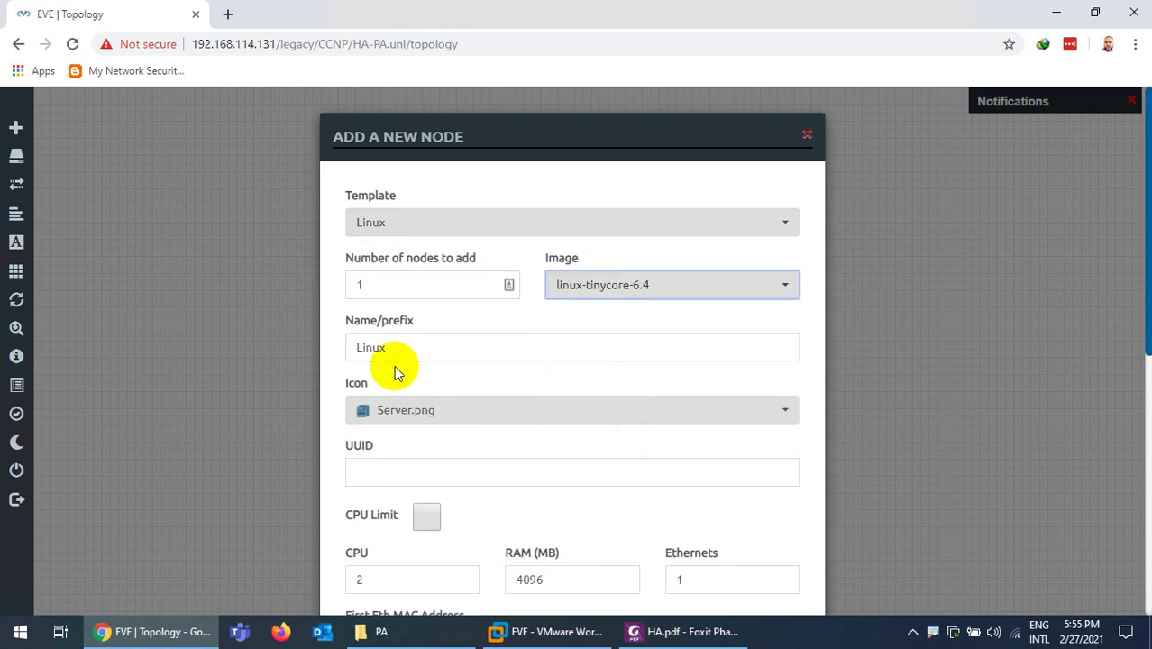
# Set the new Linux nodes' name prefix to PC, quantity to 2 and icon to Desktop4.png, and save them to the lab
pyautogui.moveTo(394, 347); pyautogui.dragTo(334, 353)
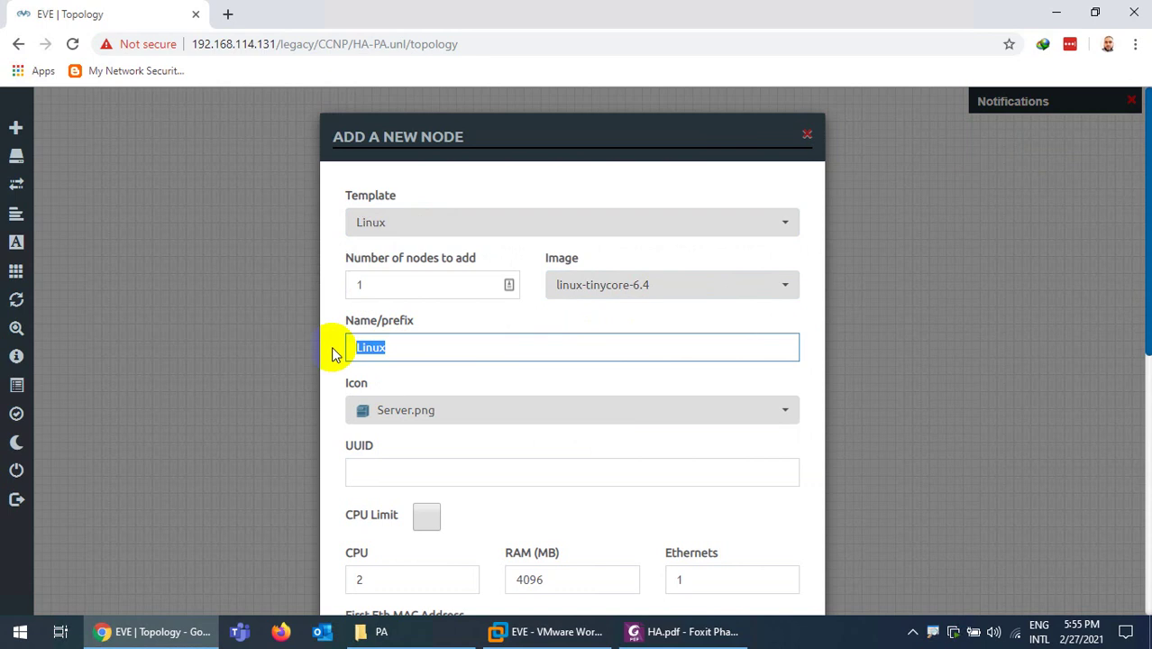
pyautogui.write('PC')
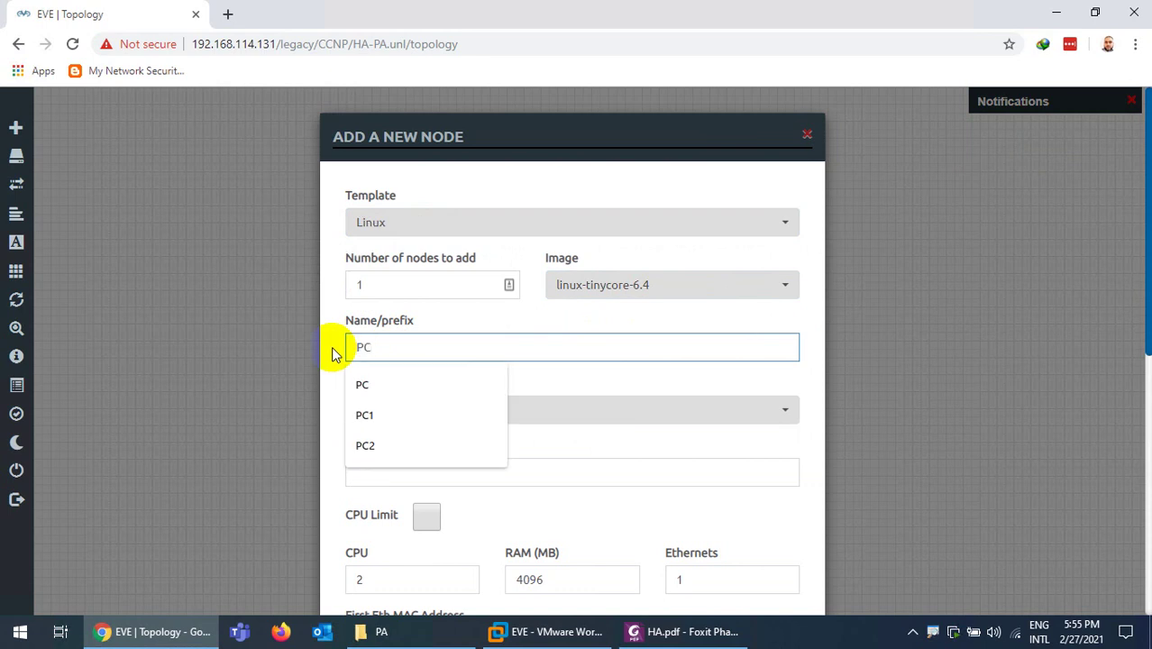
pyautogui.doubleClick(385, 283)
pyautogui.write('2')
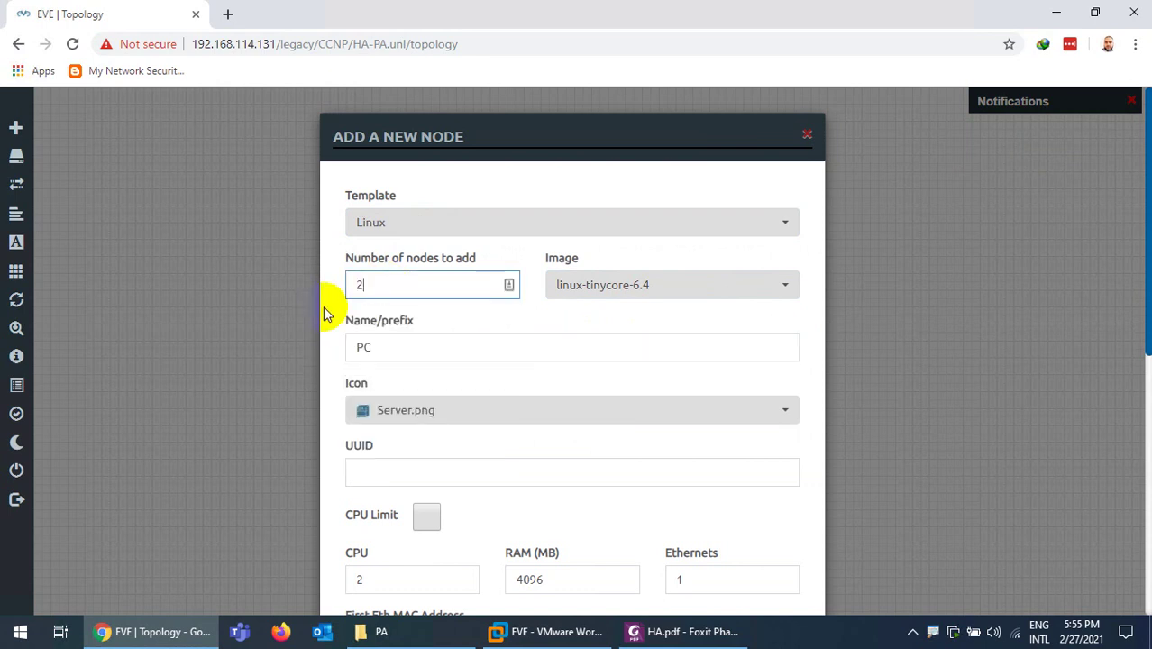
pyautogui.click(397, 417)
pyautogui.scroll(5, 422, 356)
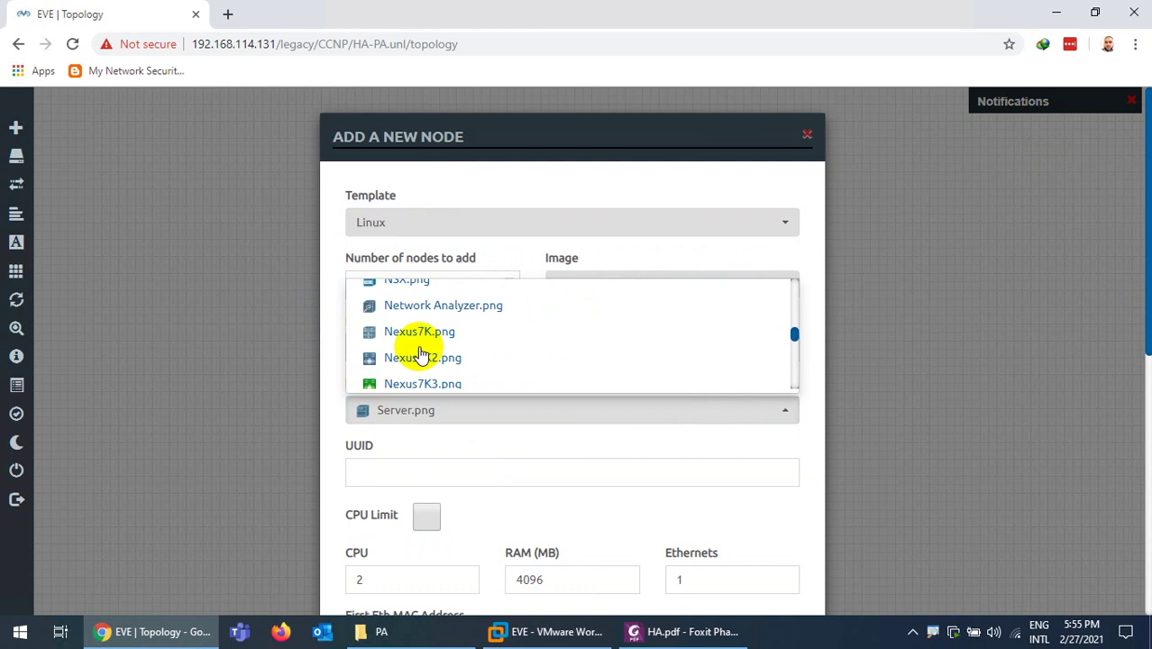
pyautogui.scroll(10, 422, 355)
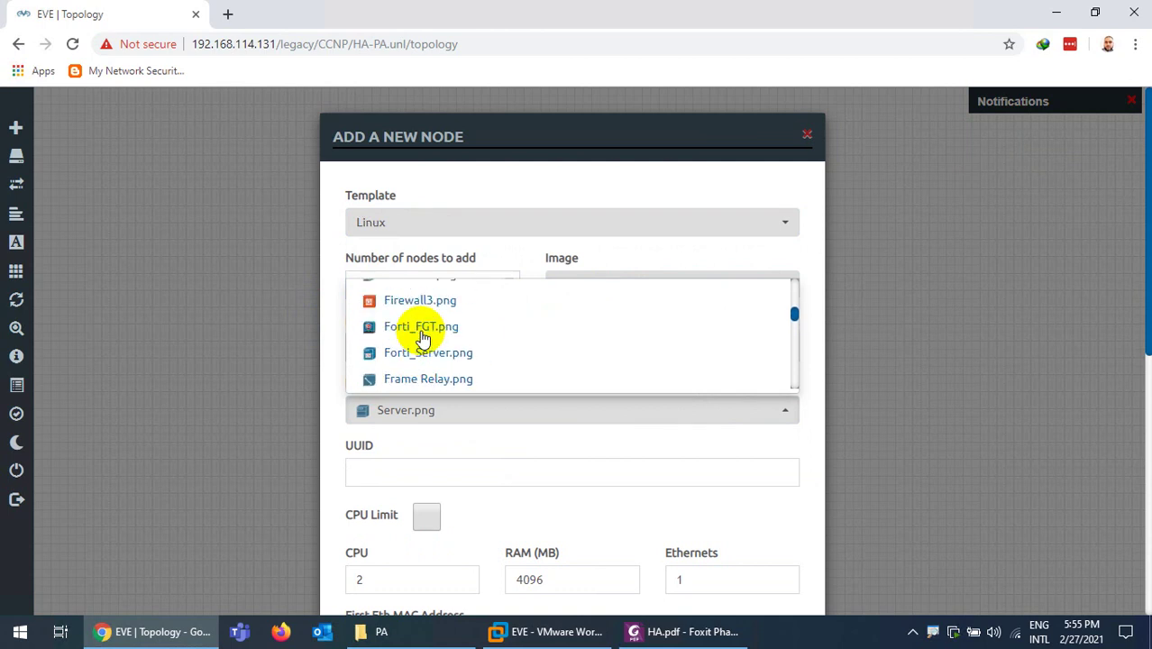
pyautogui.scroll(5, 422, 338)
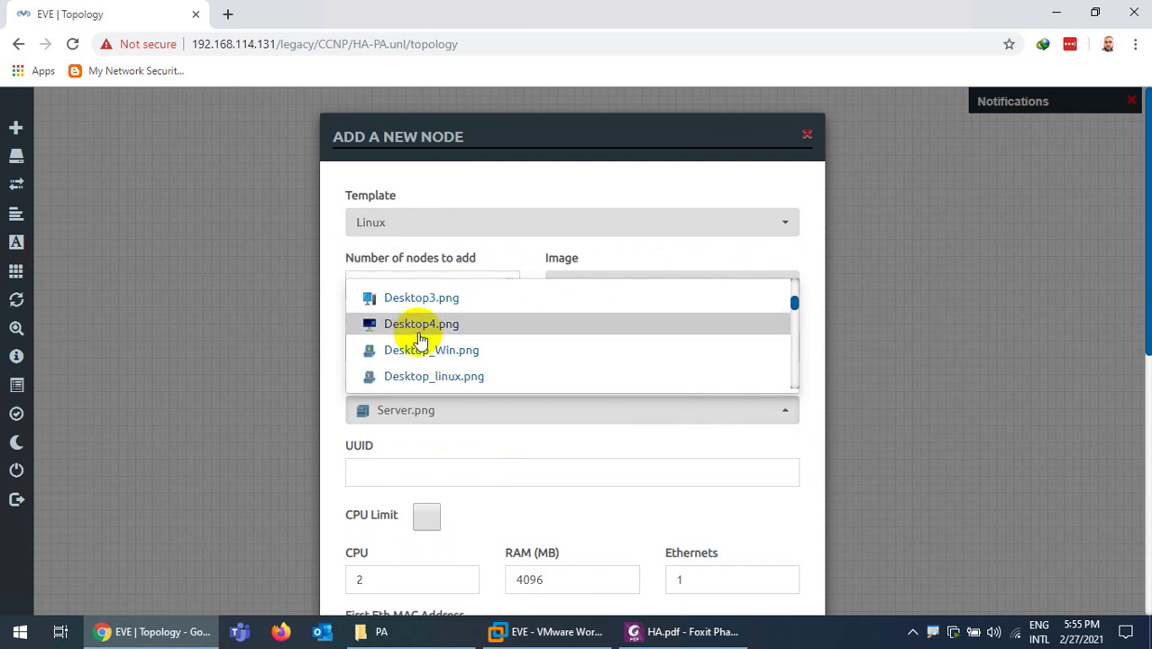
pyautogui.click(420, 326)
pyautogui.scroll(-5, 468, 463)
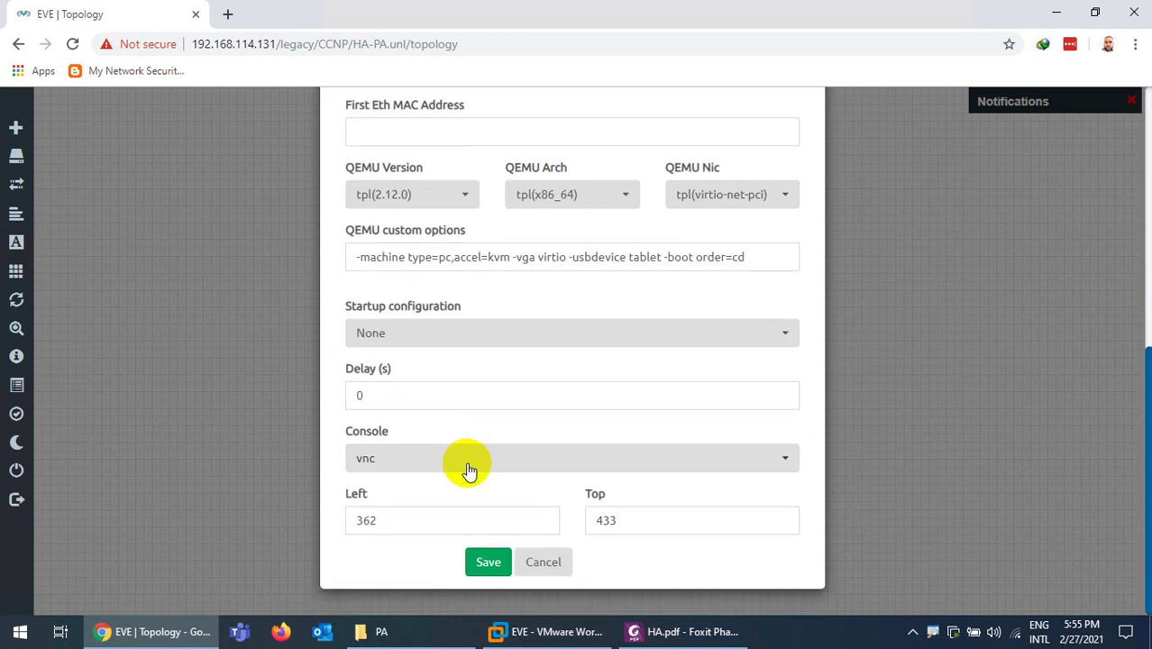
pyautogui.click(487, 562)
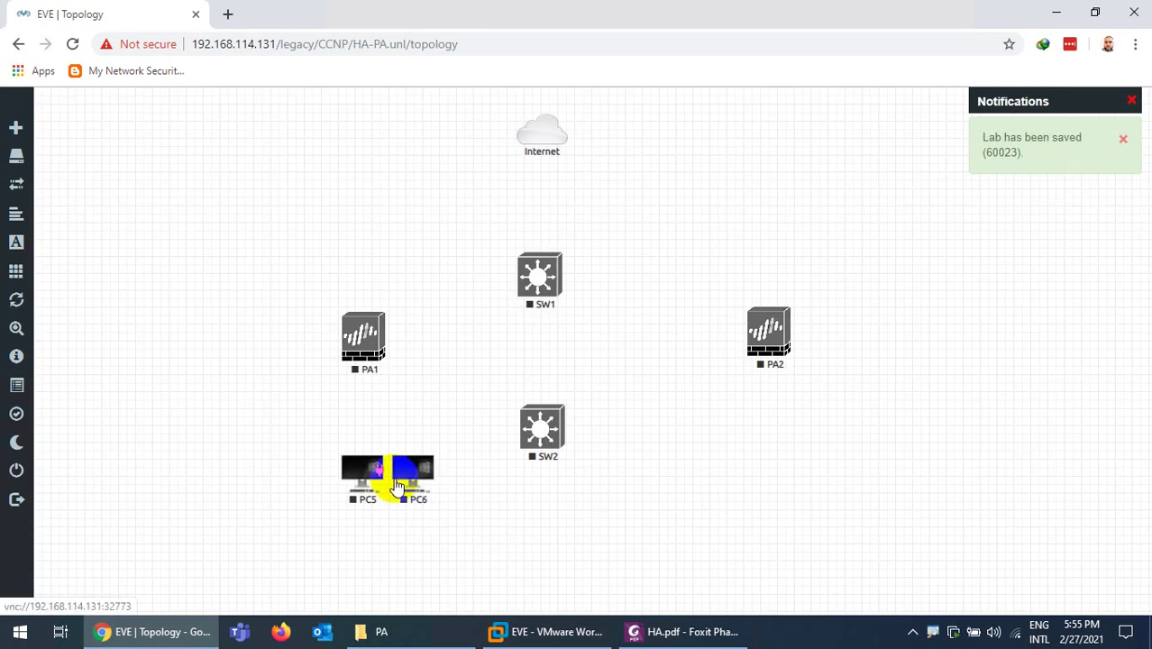
# Place the two PC nodes below SW2, PC5 to its left and PC6 to its right
pyautogui.moveTo(385, 478); pyautogui.dragTo(727, 505)
pyautogui.click(359, 486)
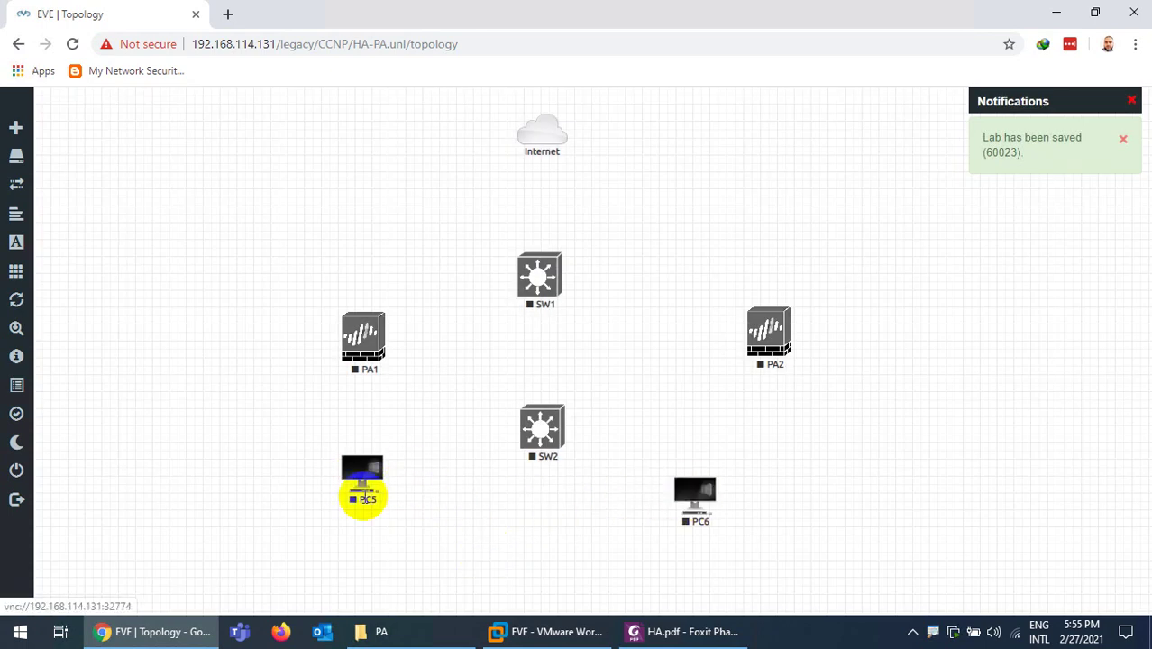
pyautogui.moveTo(354, 482); pyautogui.dragTo(402, 524)
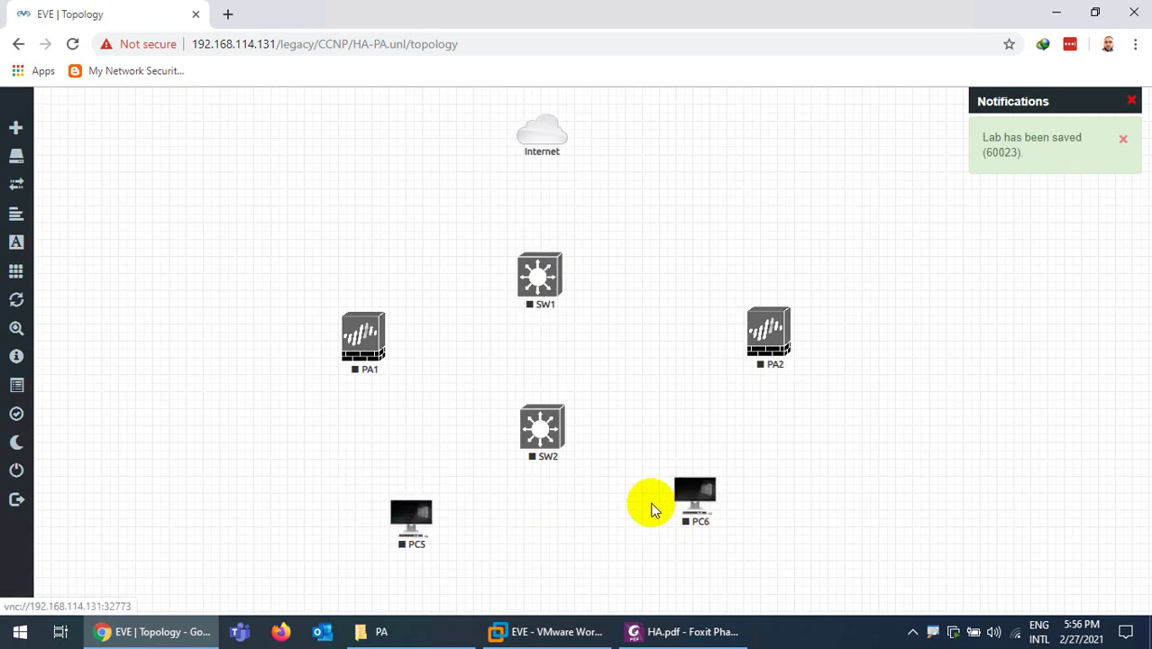
pyautogui.click(689, 498)
pyautogui.moveTo(689, 498); pyautogui.dragTo(690, 518)
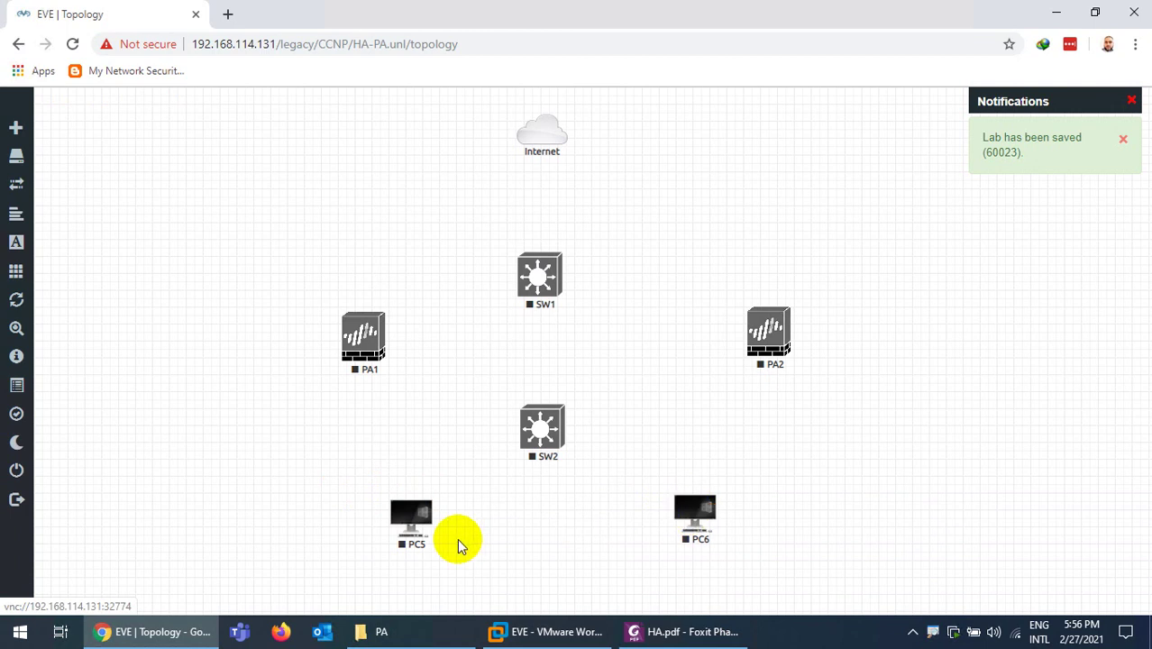
# Rename the node PC5 as PC1 and save it
pyautogui.rightClick(416, 522)
pyautogui.click(466, 566)
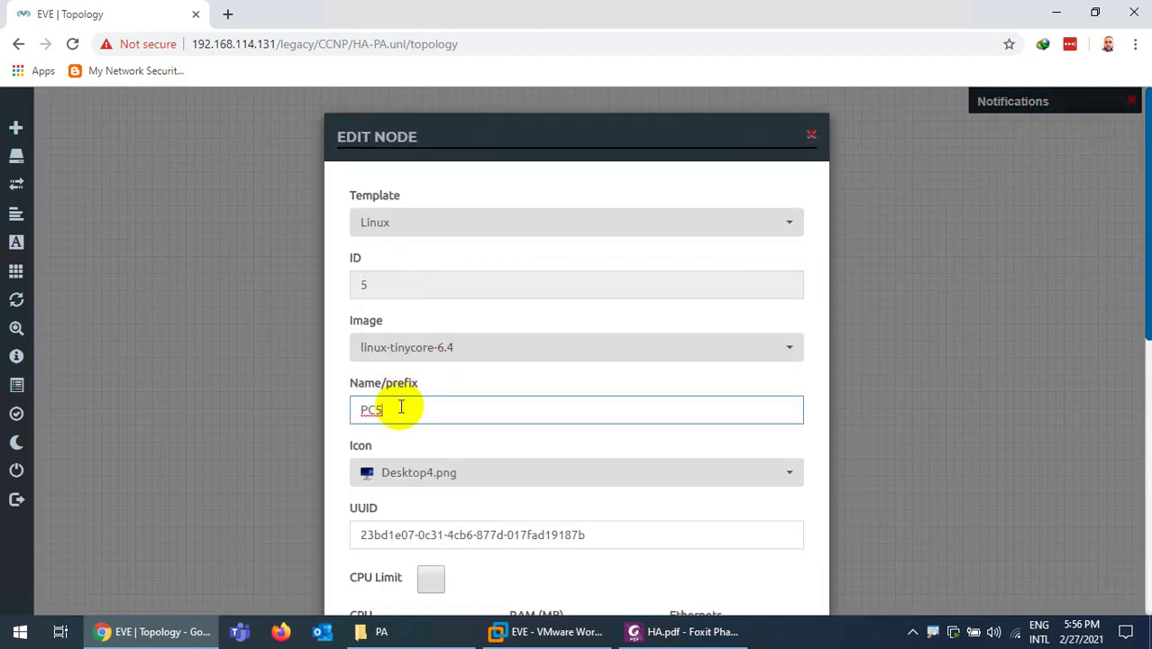
pyautogui.press('BackSpace')
pyautogui.write('5')
pyautogui.scroll(-6, 401, 408)
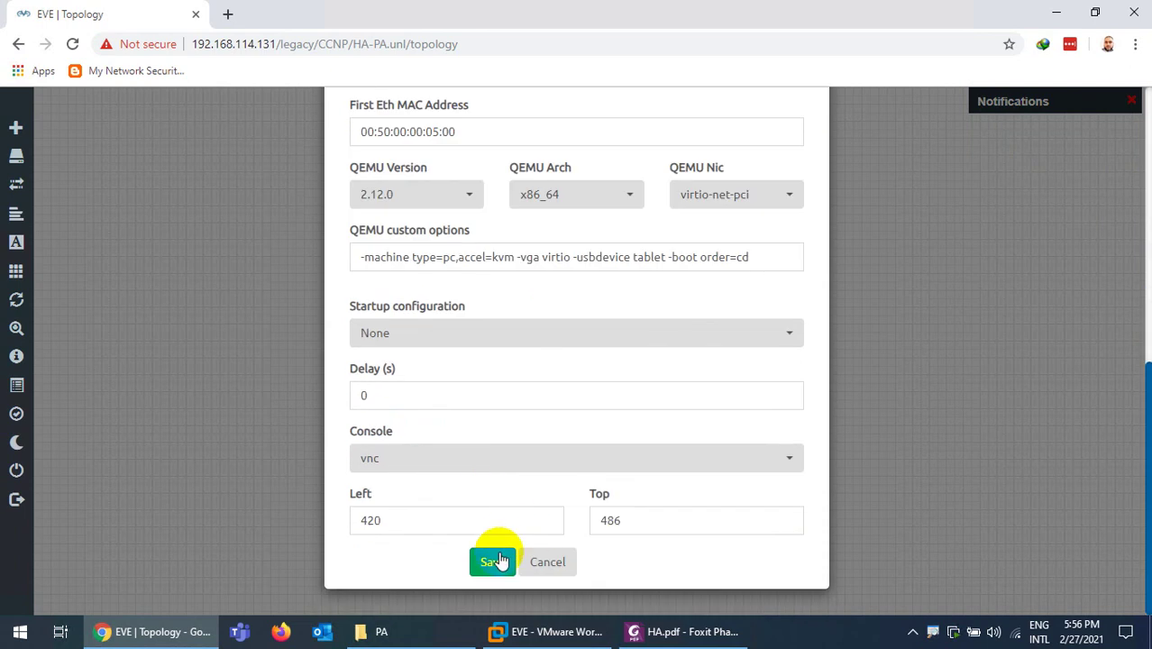
pyautogui.click(500, 562)
# Rename the node PC6 as PC2 and save it
pyautogui.rightClick(688, 521)
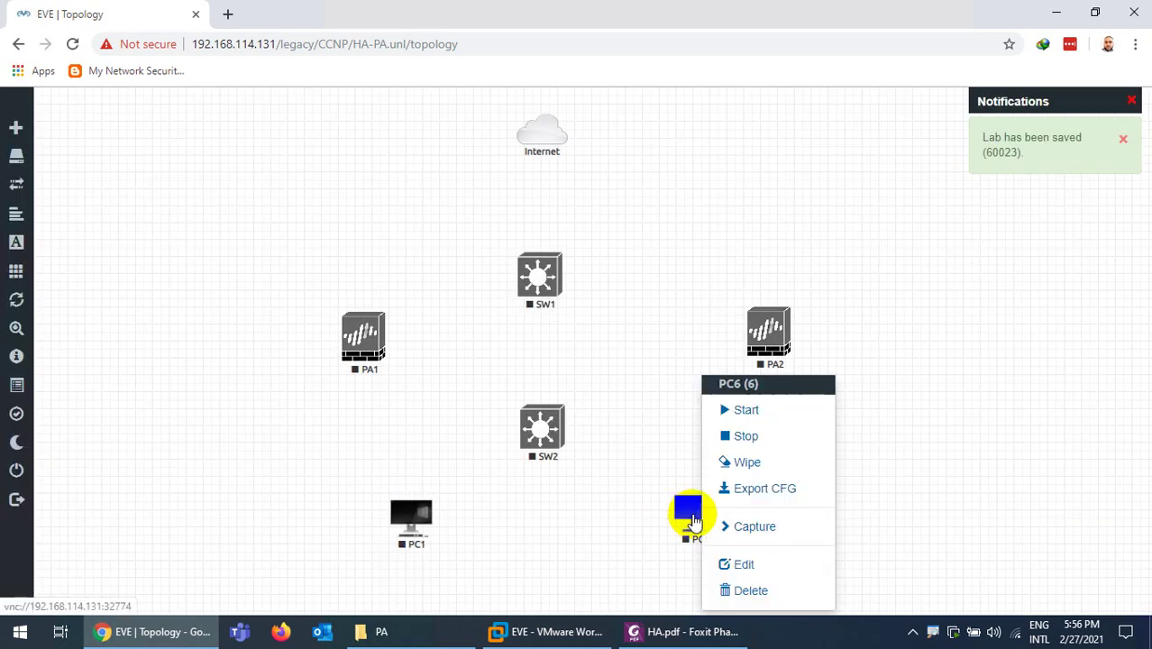
pyautogui.click(748, 559)
pyautogui.click(406, 412)
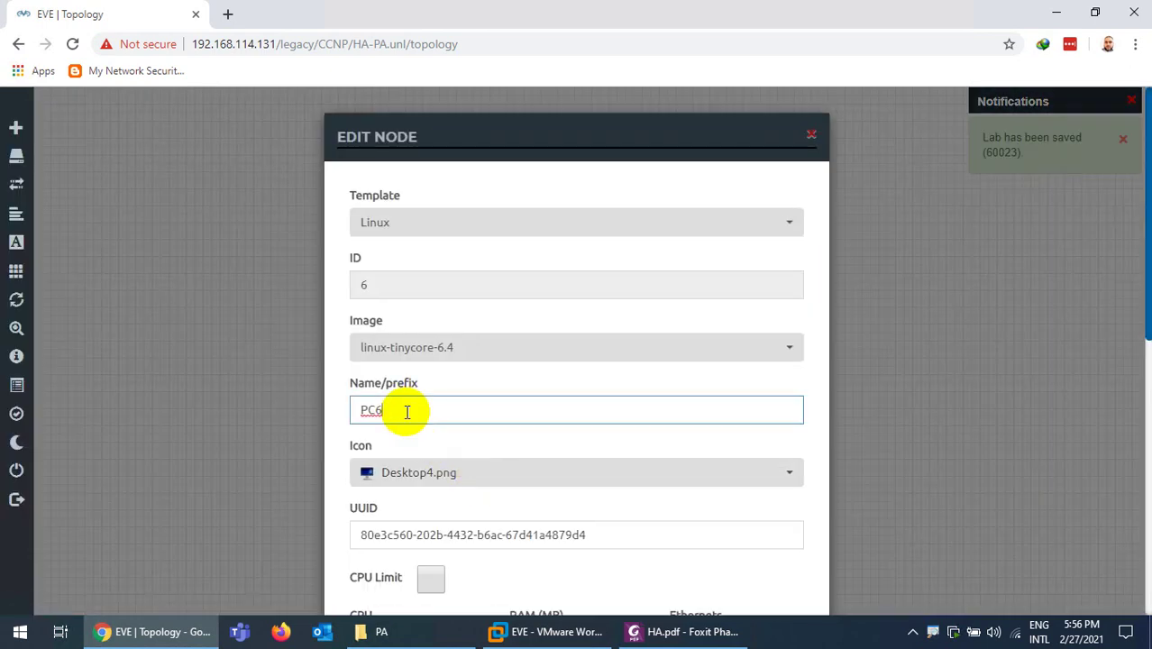
pyautogui.press('BackSpace')
pyautogui.write('6')
pyautogui.scroll(-6, 407, 412)
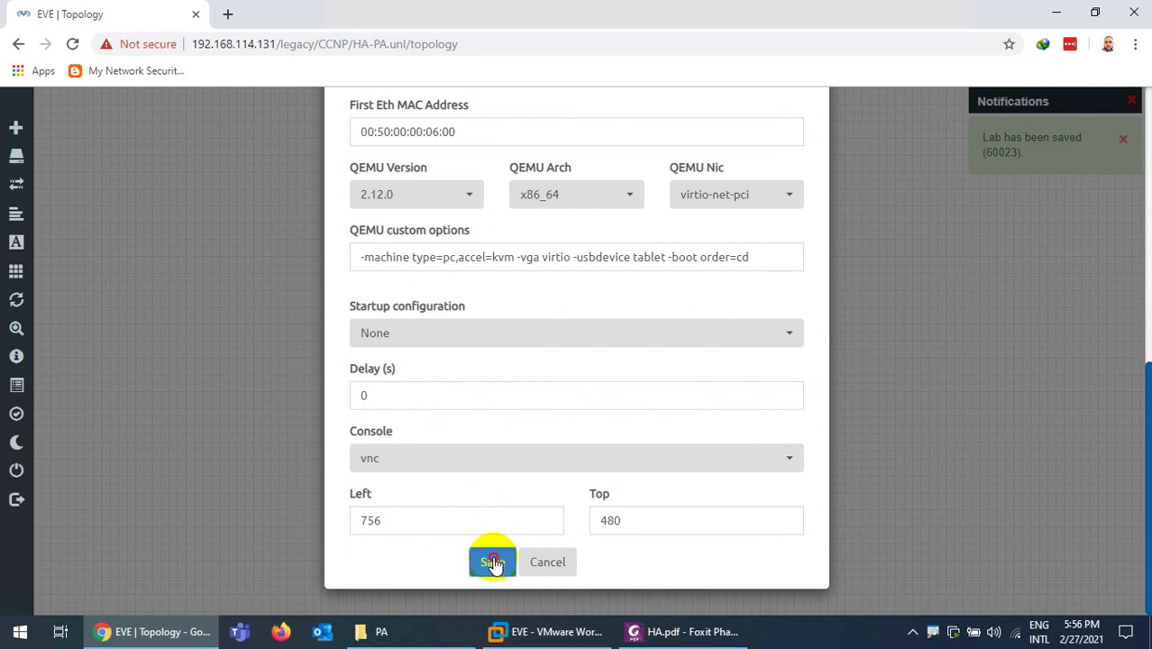
pyautogui.click(492, 561)
# Connect PC1 e0 to SW2 e0/0 and PC2 e0 to SW2 e0/1, and shift PC1 slightly left
pyautogui.moveTo(429, 512); pyautogui.dragTo(542, 431)
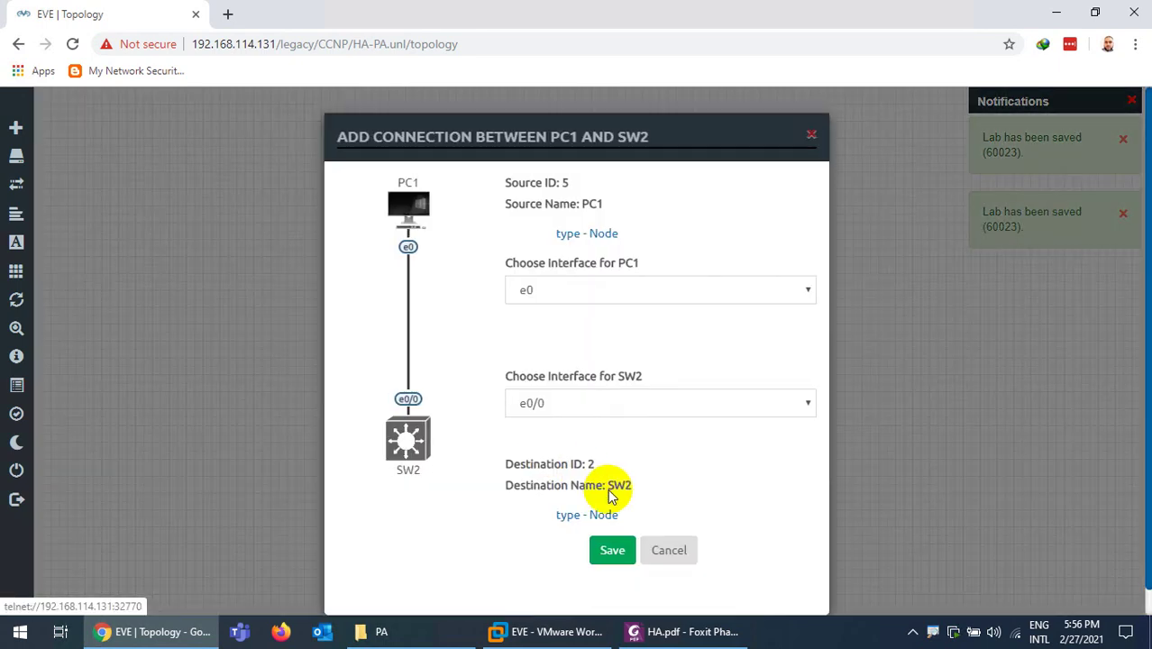
pyautogui.click(611, 551)
pyautogui.moveTo(709, 510); pyautogui.dragTo(542, 430)
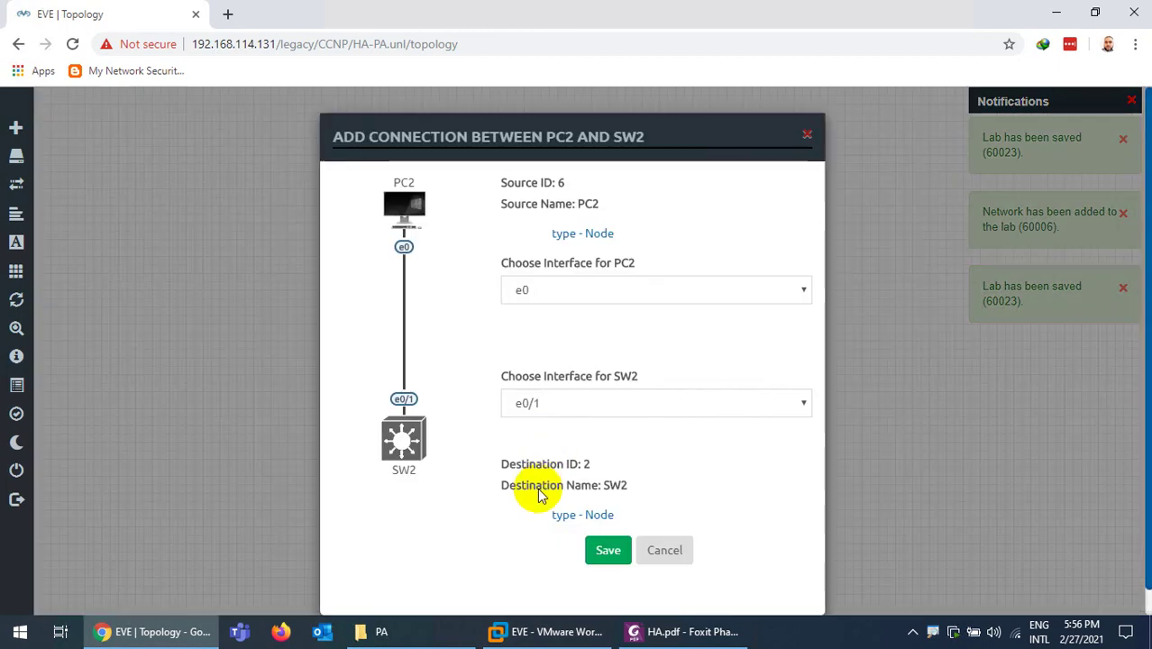
pyautogui.click(612, 552)
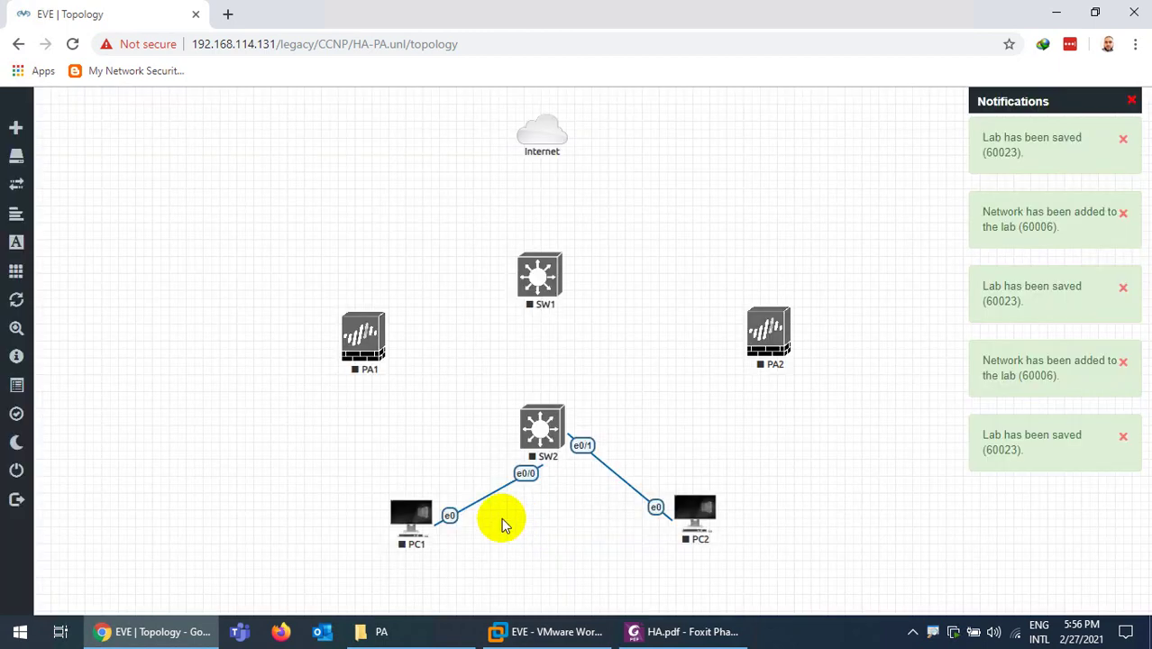
pyautogui.click(410, 532)
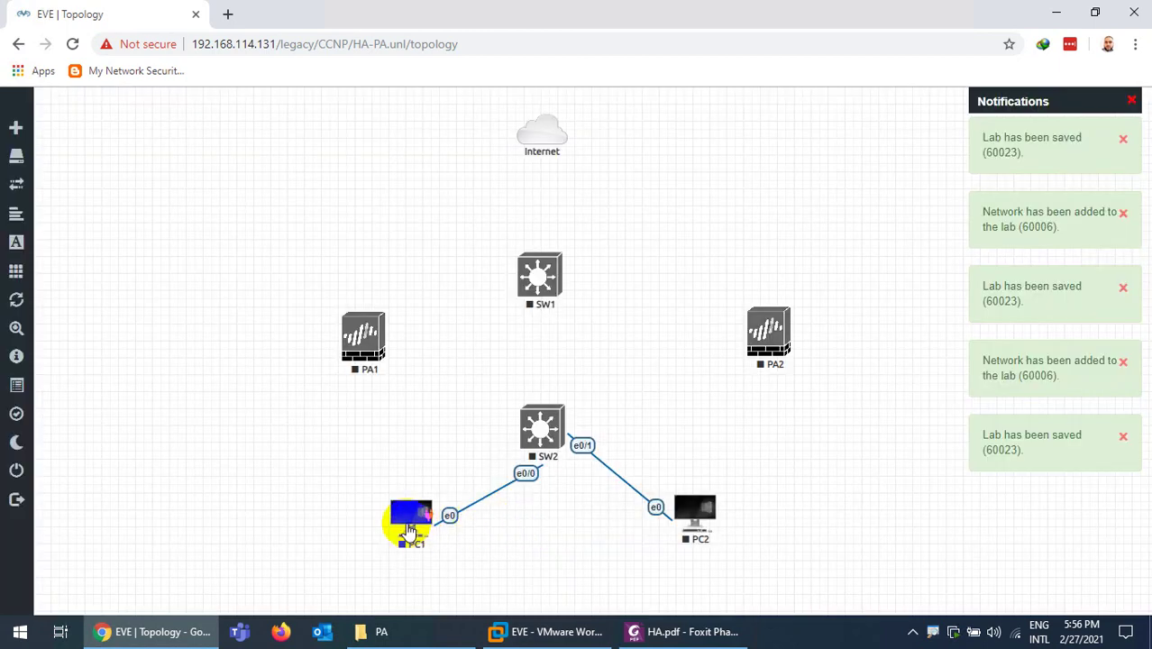
pyautogui.moveTo(411, 532); pyautogui.dragTo(382, 524)
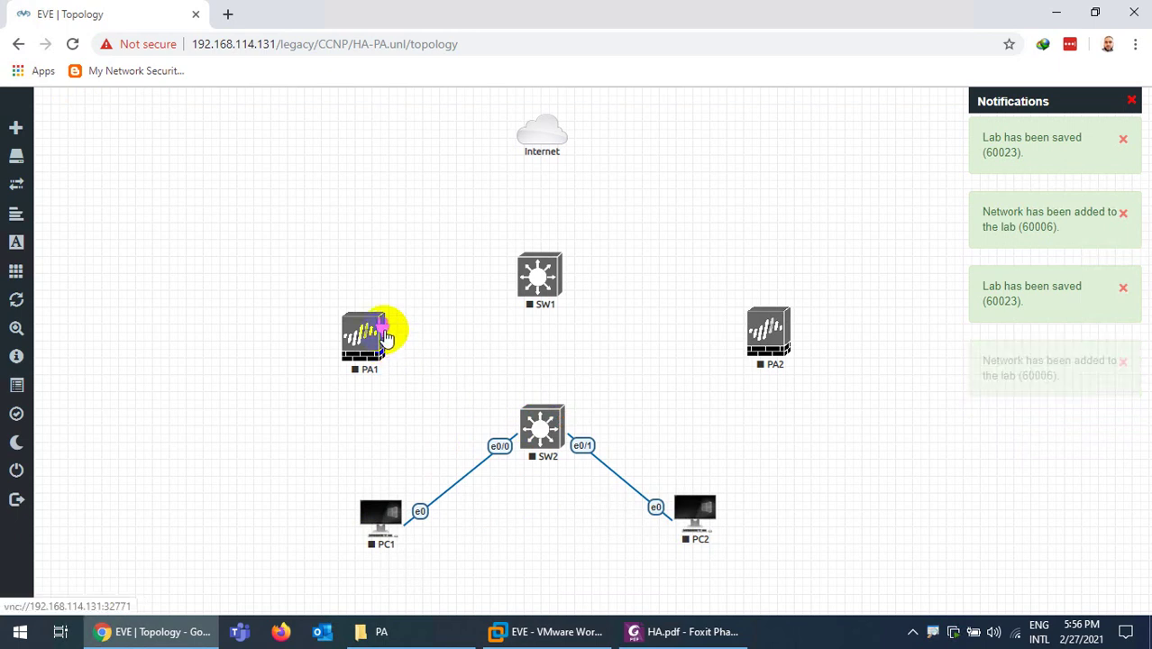
# Connect PA1 eth1/1 to SW1 e0/0 and PA2 eth1/1 to SW1 e0/1
pyautogui.moveTo(388, 327); pyautogui.dragTo(528, 290)
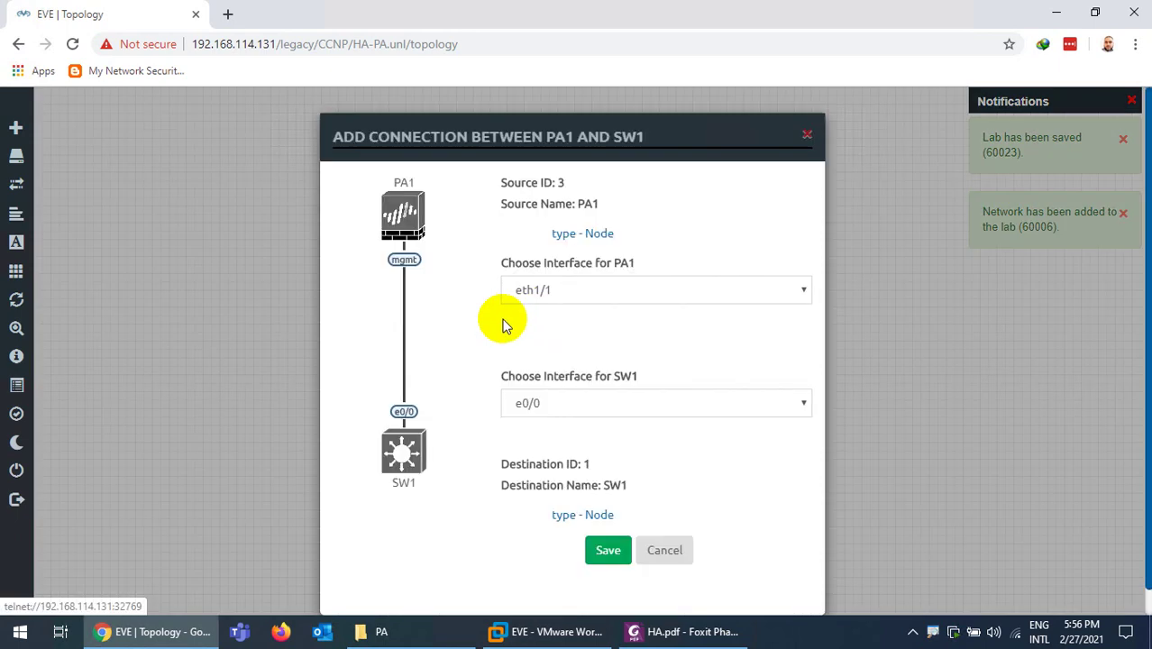
pyautogui.click(610, 550)
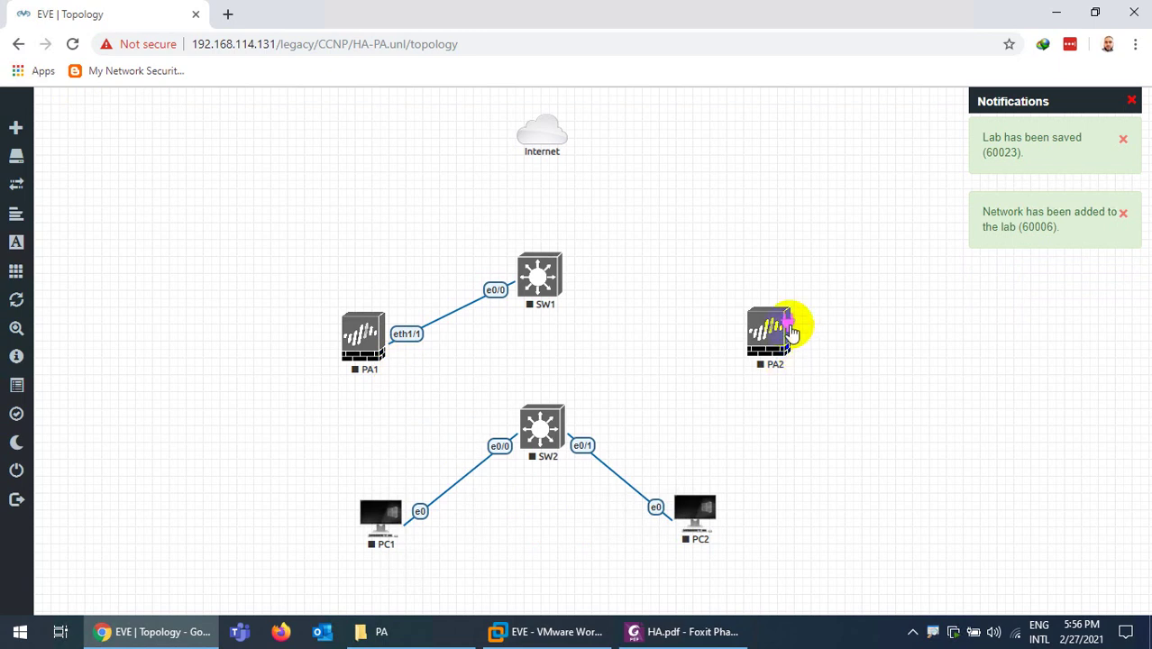
pyautogui.moveTo(791, 333); pyautogui.dragTo(545, 278)
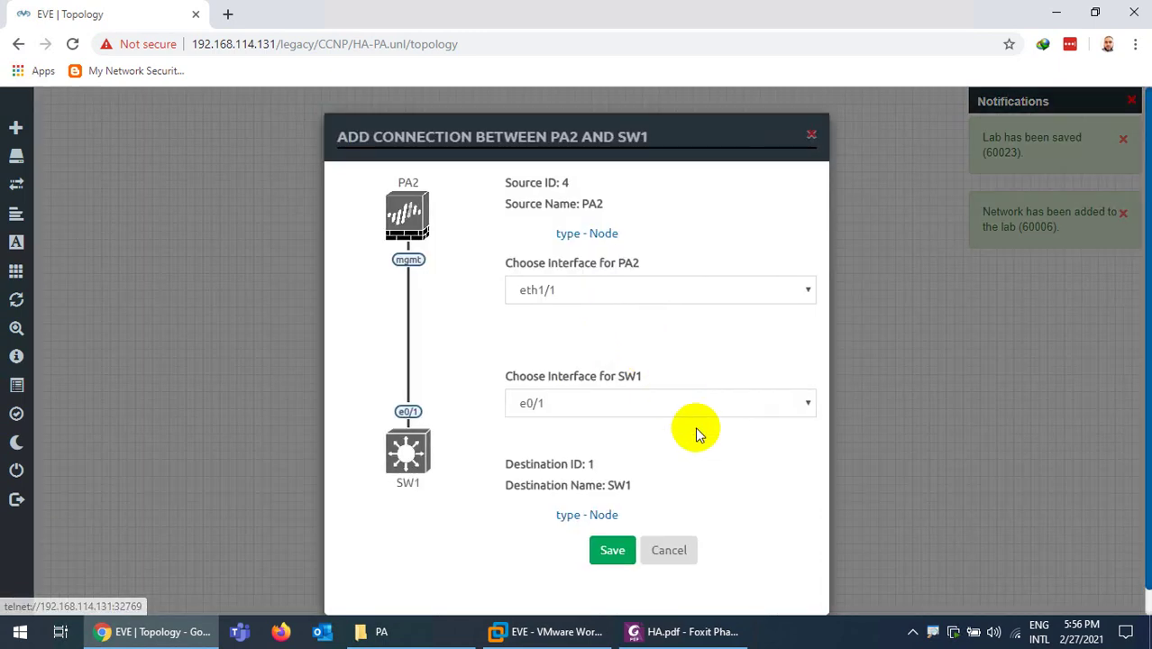
pyautogui.click(612, 550)
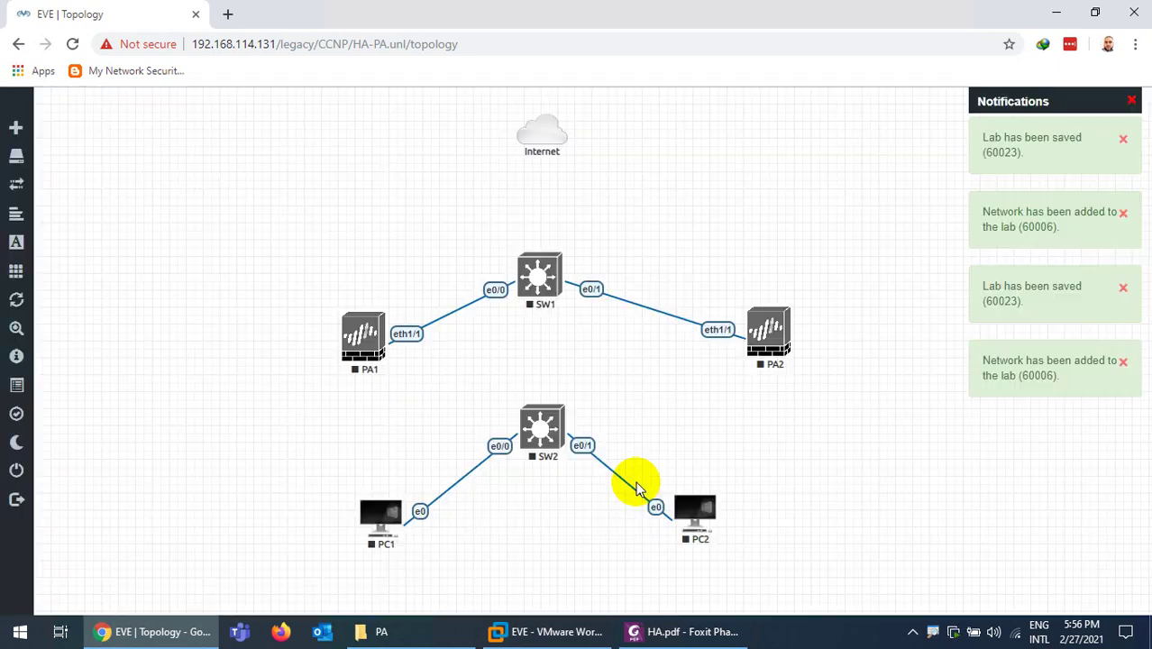
# Connect PA1 eth1/2 to SW2 e0/2 and PA2 eth1/2 to SW2 e0/3
pyautogui.moveTo(388, 336); pyautogui.dragTo(545, 448)
pyautogui.click(612, 552)
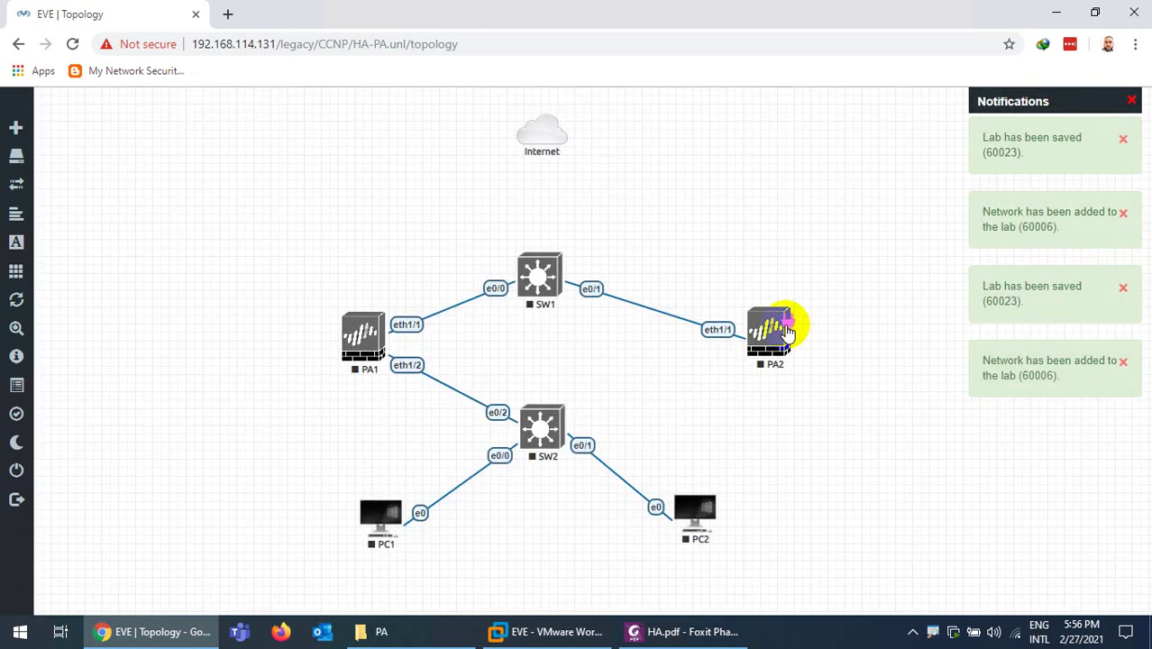
pyautogui.moveTo(787, 331); pyautogui.dragTo(542, 432)
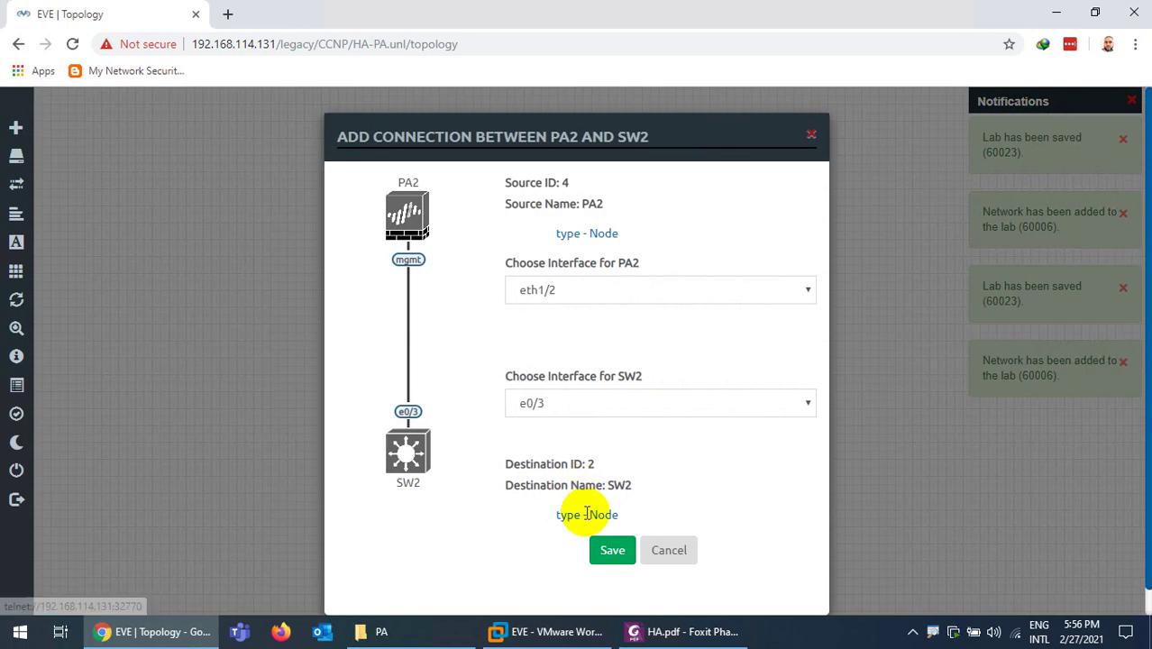
pyautogui.click(609, 554)
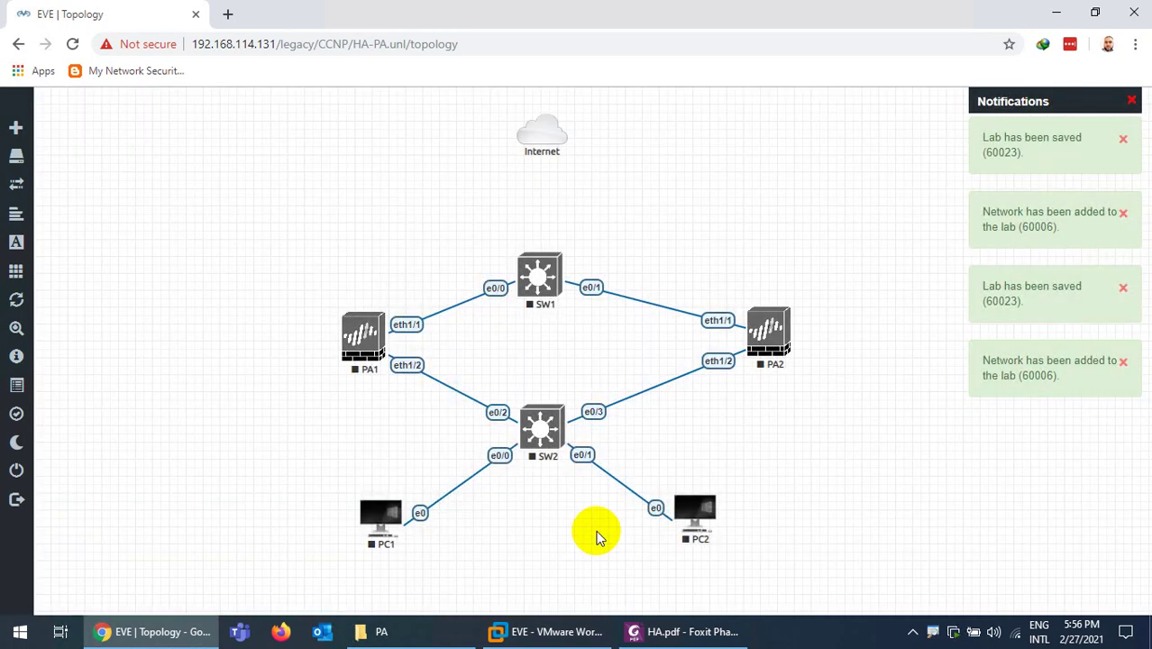
# Tidy the topology layout by moving SW1 up towards the Internet cloud and shifting PA1 and PA2 slightly left
pyautogui.moveTo(533, 270); pyautogui.dragTo(536, 227)
pyautogui.moveTo(768, 333); pyautogui.dragTo(746, 333)
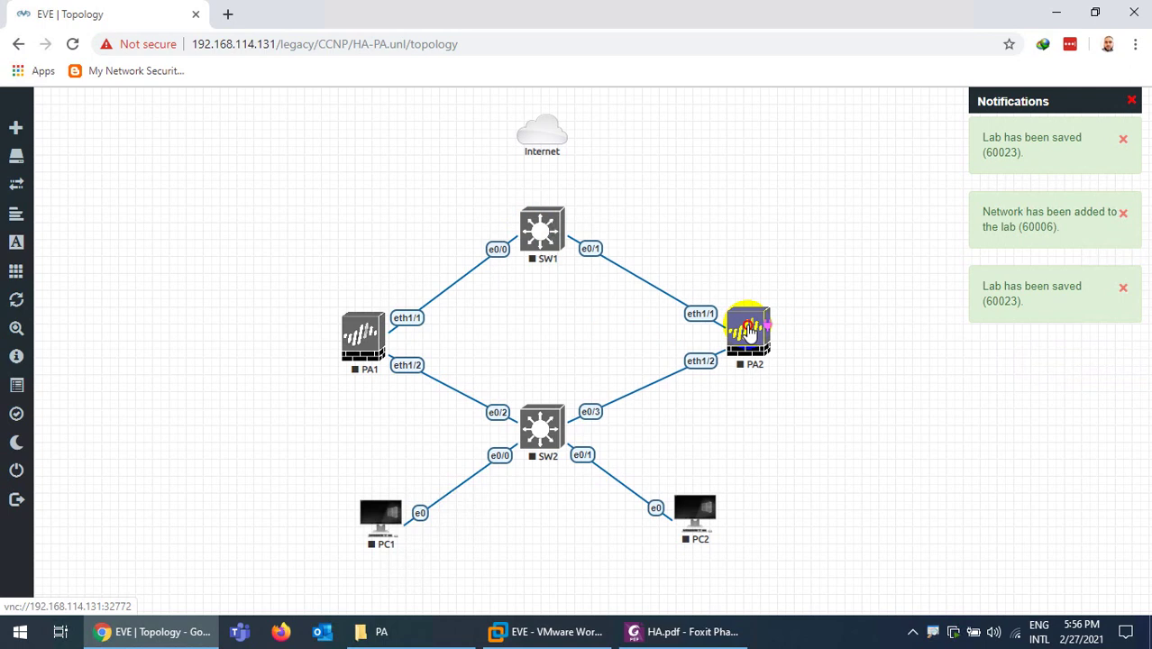
pyautogui.moveTo(362, 336); pyautogui.dragTo(343, 338)
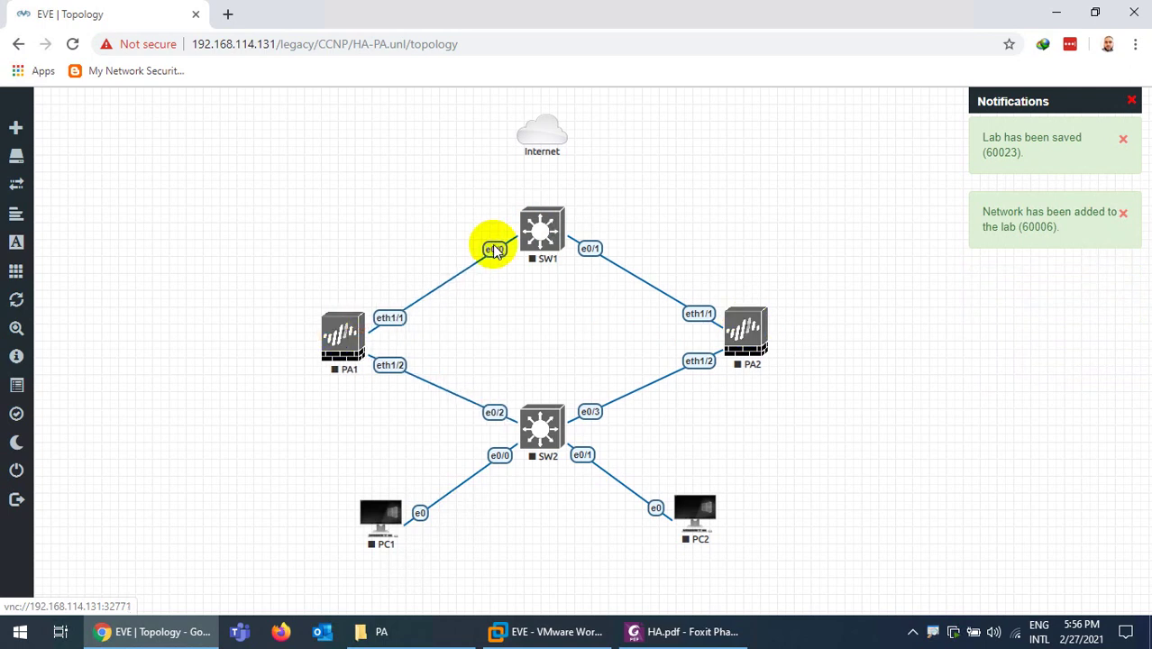
# Move SW1 and the Internet cloud up, and connect SW1 e0/2 to the Internet cloud
pyautogui.moveTo(536, 232); pyautogui.dragTo(535, 212)
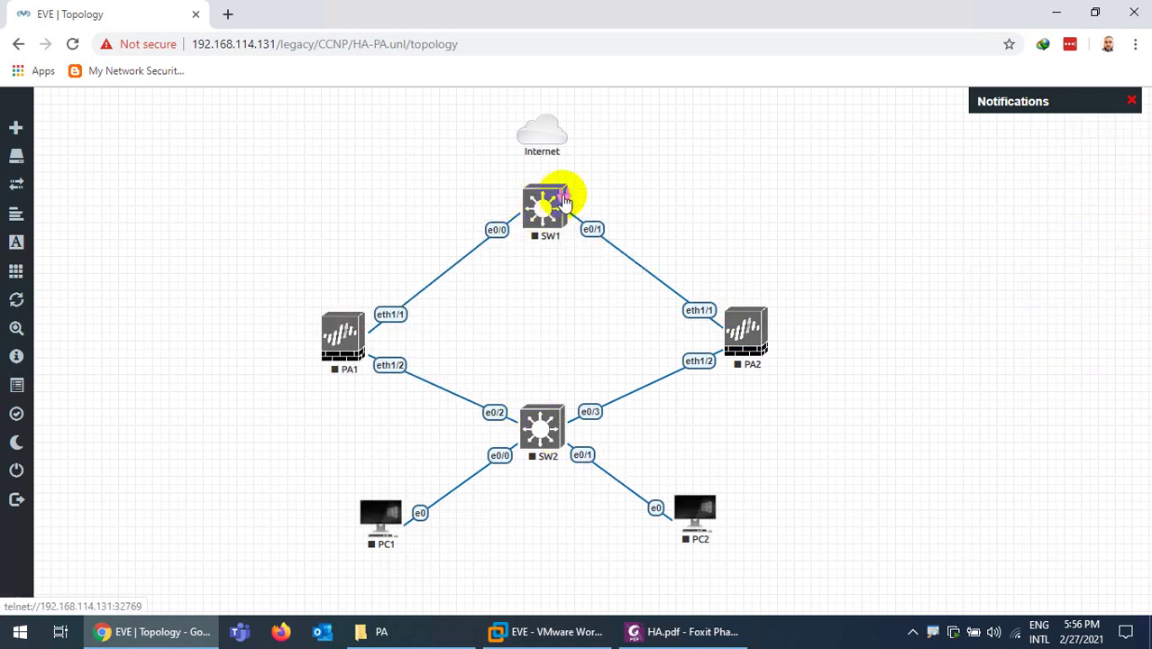
pyautogui.moveTo(544, 140)
pyautogui.mouseDown()
pyautogui.moveTo(533, 135)
pyautogui.moveTo(738, 153)
pyautogui.moveTo(743, 137)
pyautogui.moveTo(302, 143)
pyautogui.moveTo(533, 122)
pyautogui.mouseUp()
pyautogui.click(613, 473)
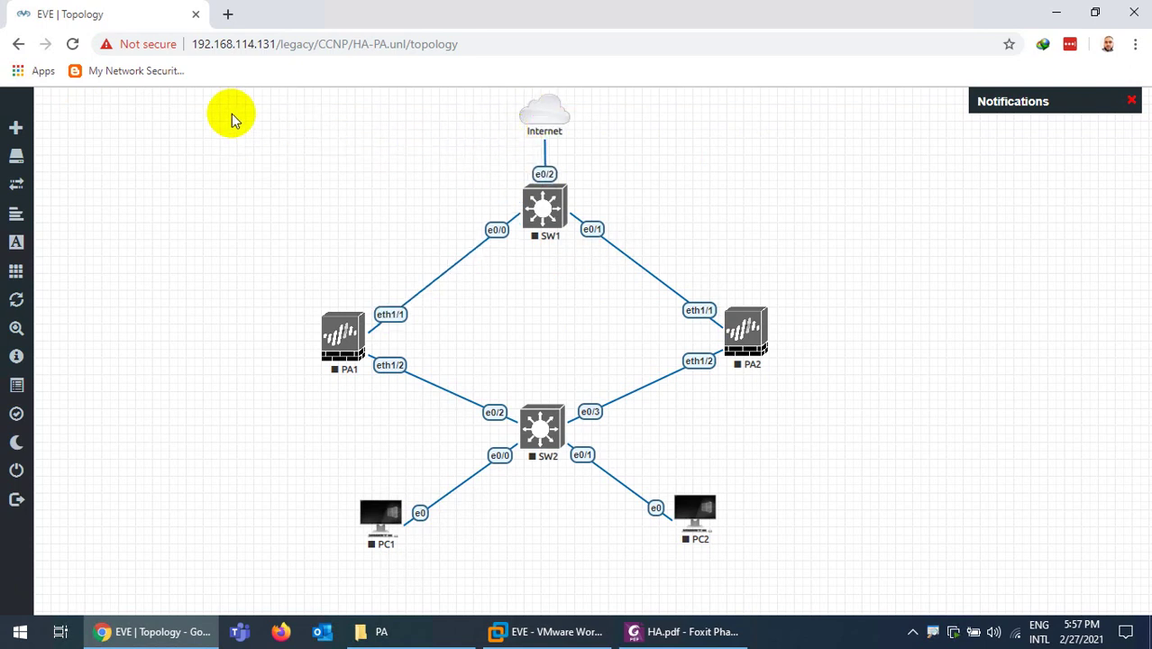
# Select the entire topology and shift it slightly down and to the right on the canvas
pyautogui.moveTo(226, 113); pyautogui.dragTo(818, 591)
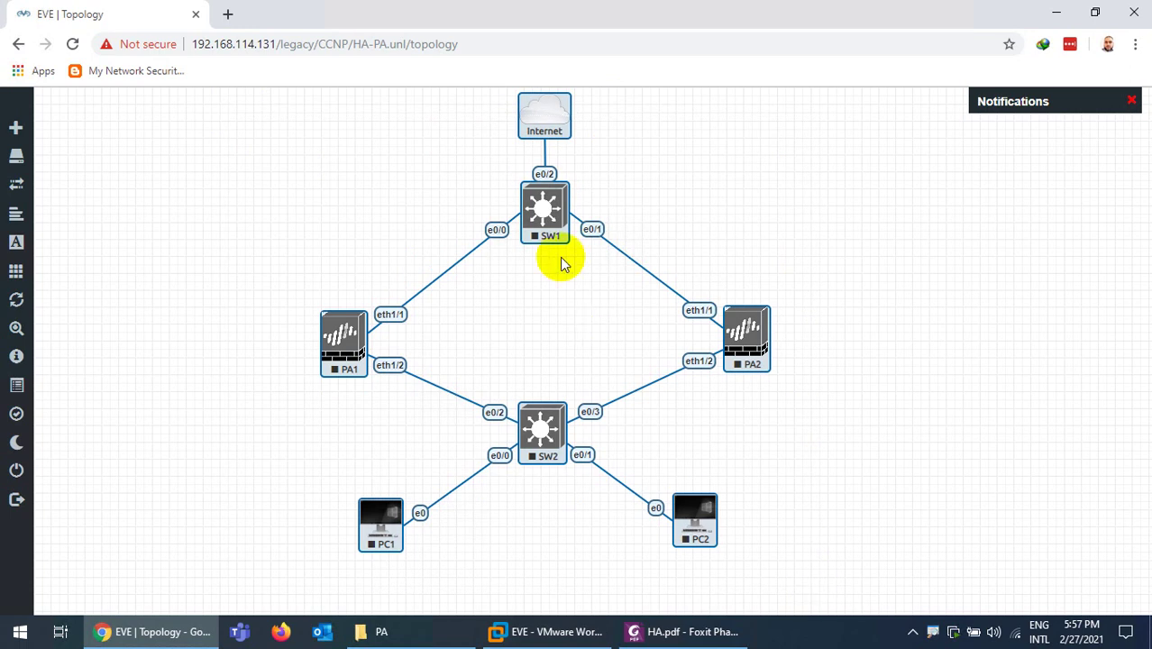
pyautogui.moveTo(552, 208); pyautogui.dragTo(566, 236)
pyautogui.click(363, 204)
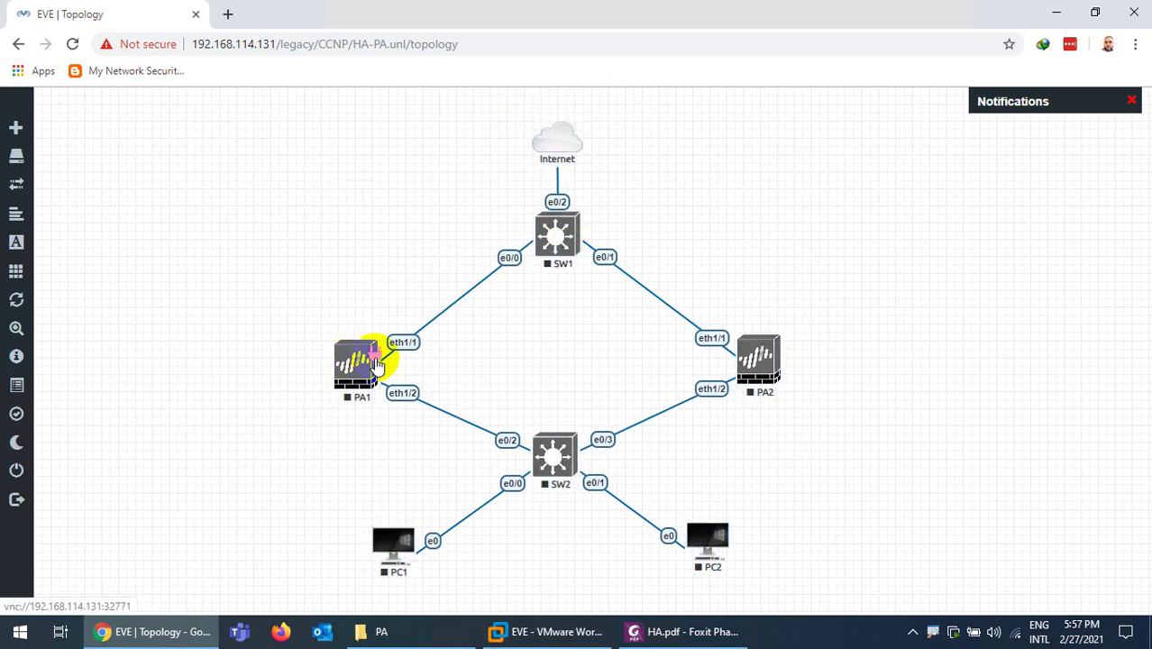
# Connect the mgmt interfaces of PA1 and PA2 to the Internet cloud
pyautogui.moveTo(377, 364); pyautogui.dragTo(554, 140)
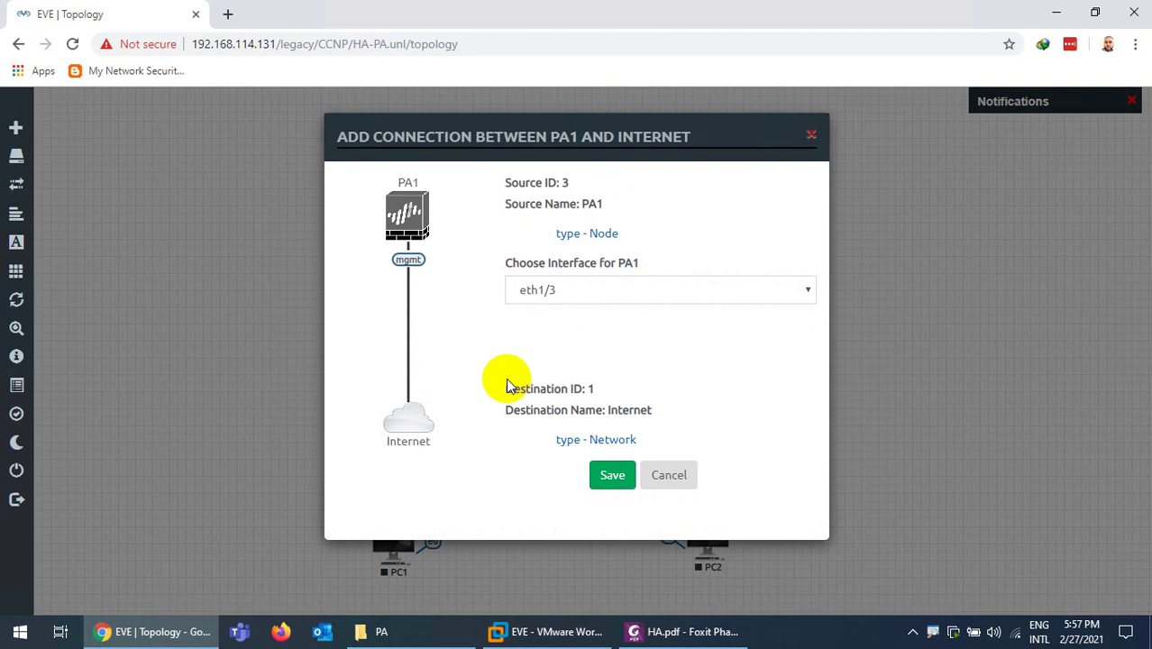
pyautogui.click(543, 307)
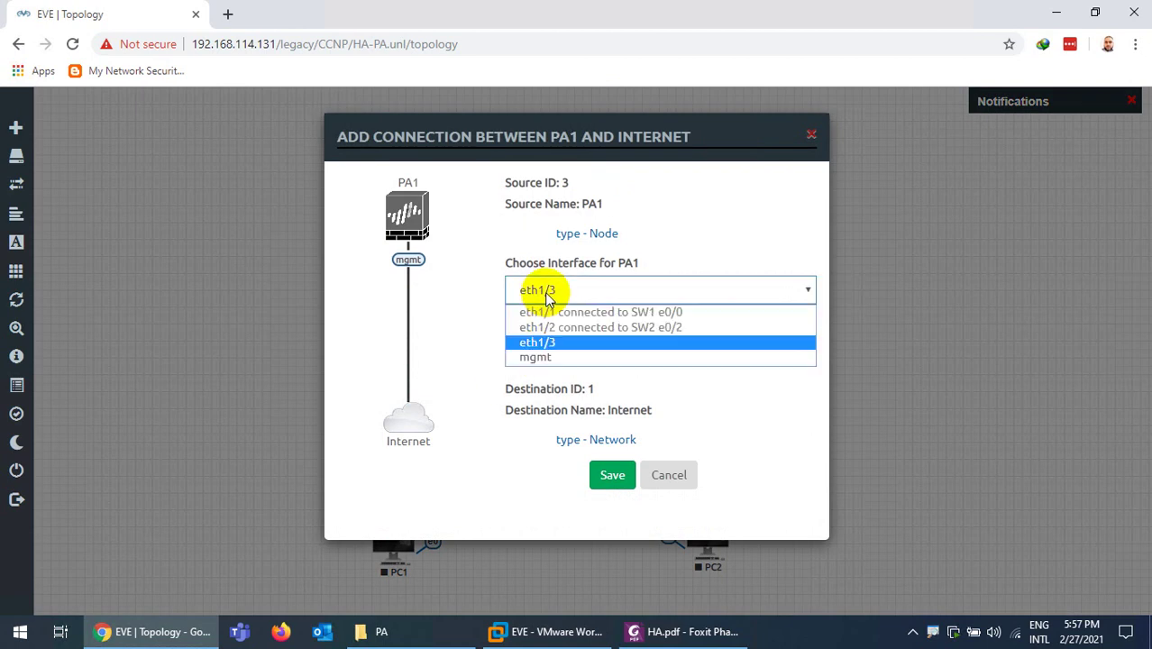
pyautogui.click(543, 357)
pyautogui.click(602, 471)
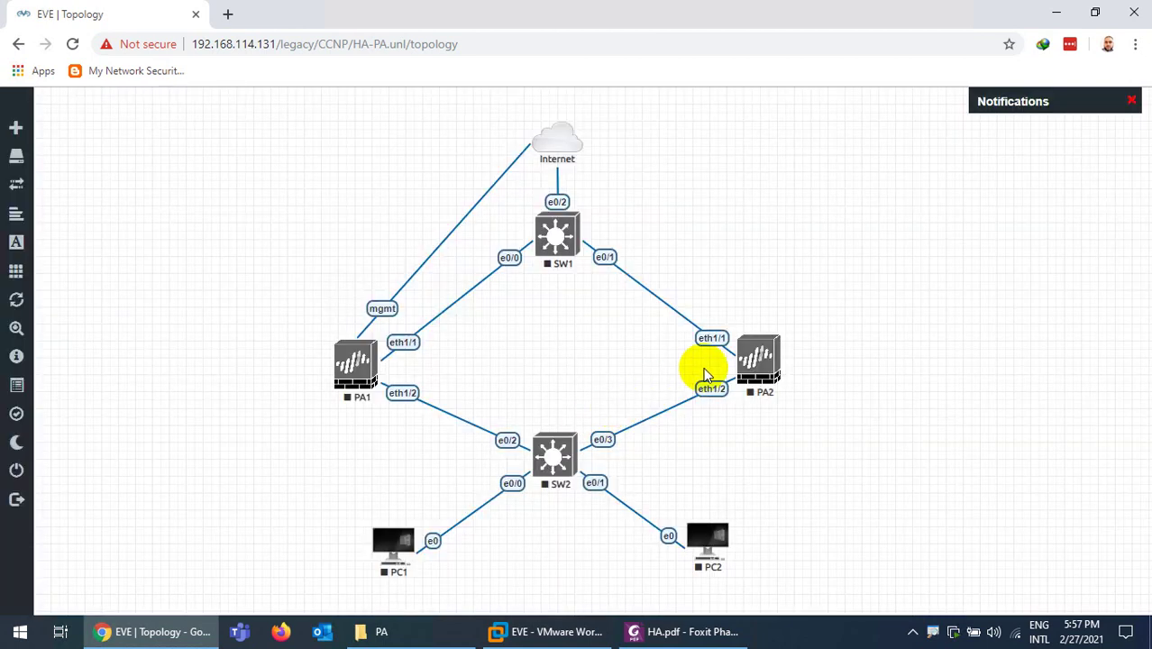
pyautogui.moveTo(782, 353); pyautogui.dragTo(557, 137)
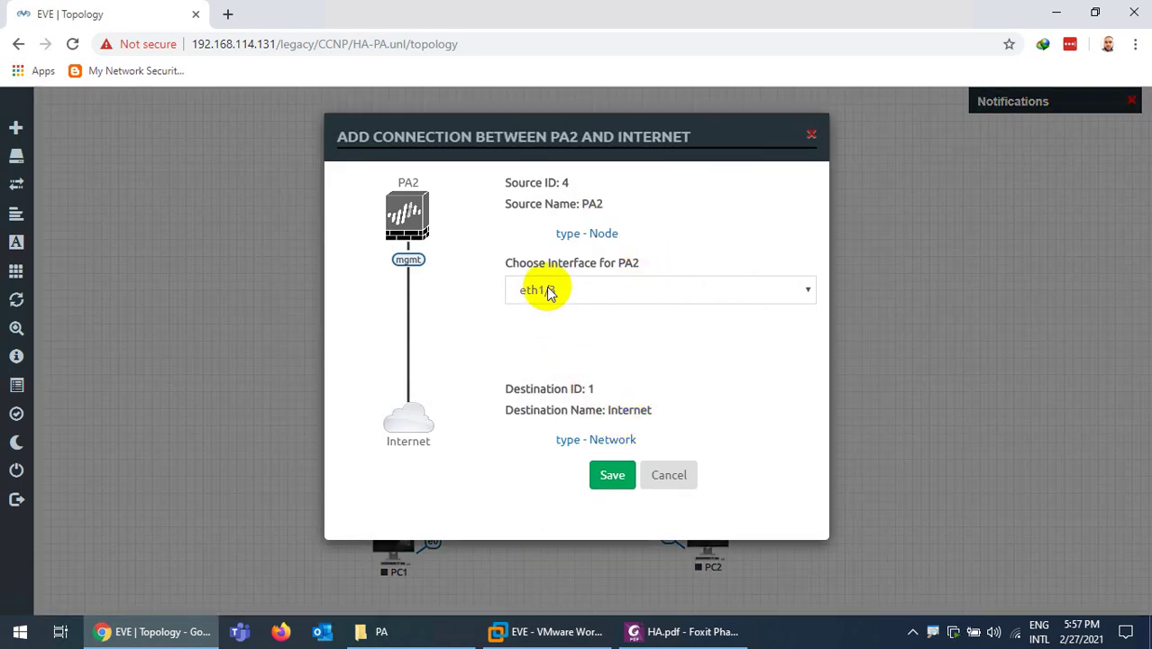
pyautogui.click(549, 292)
pyautogui.click(546, 358)
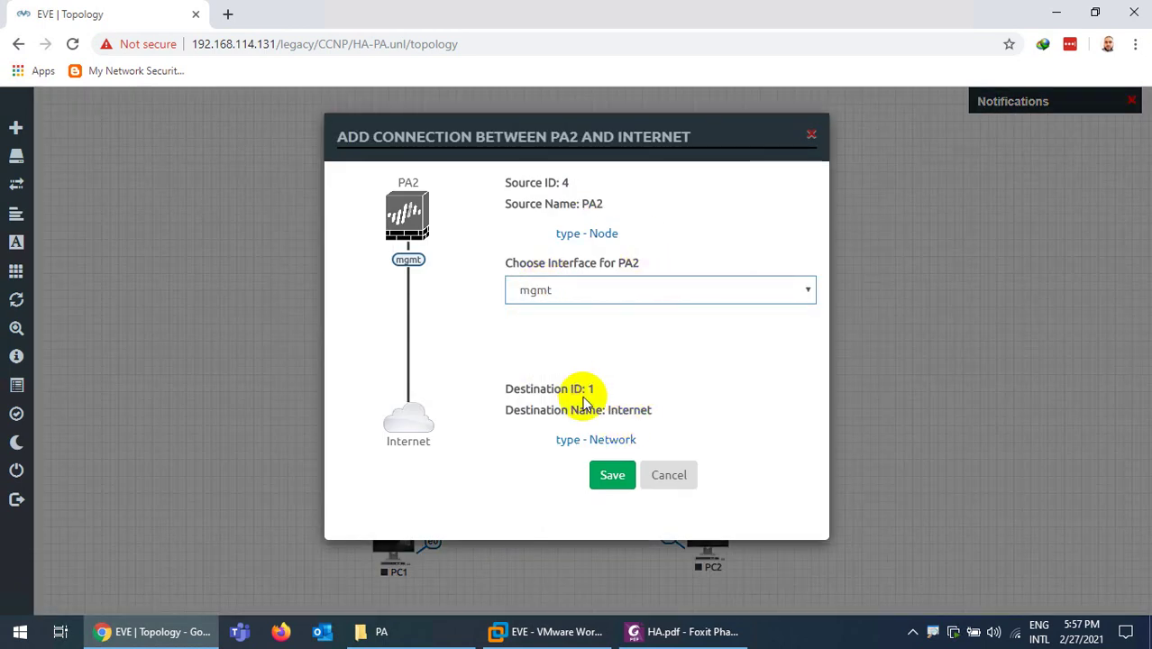
pyautogui.click(611, 476)
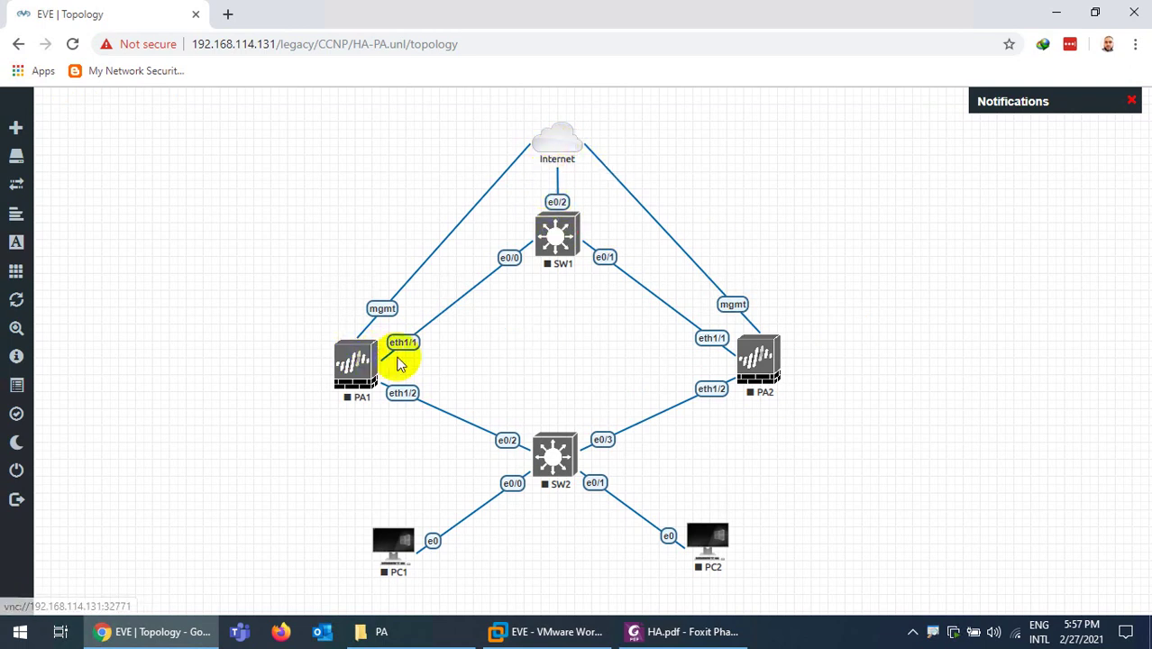
# Edit the PA1 node to have 8 Ethernet interfaces and save it
pyautogui.rightClick(347, 374)
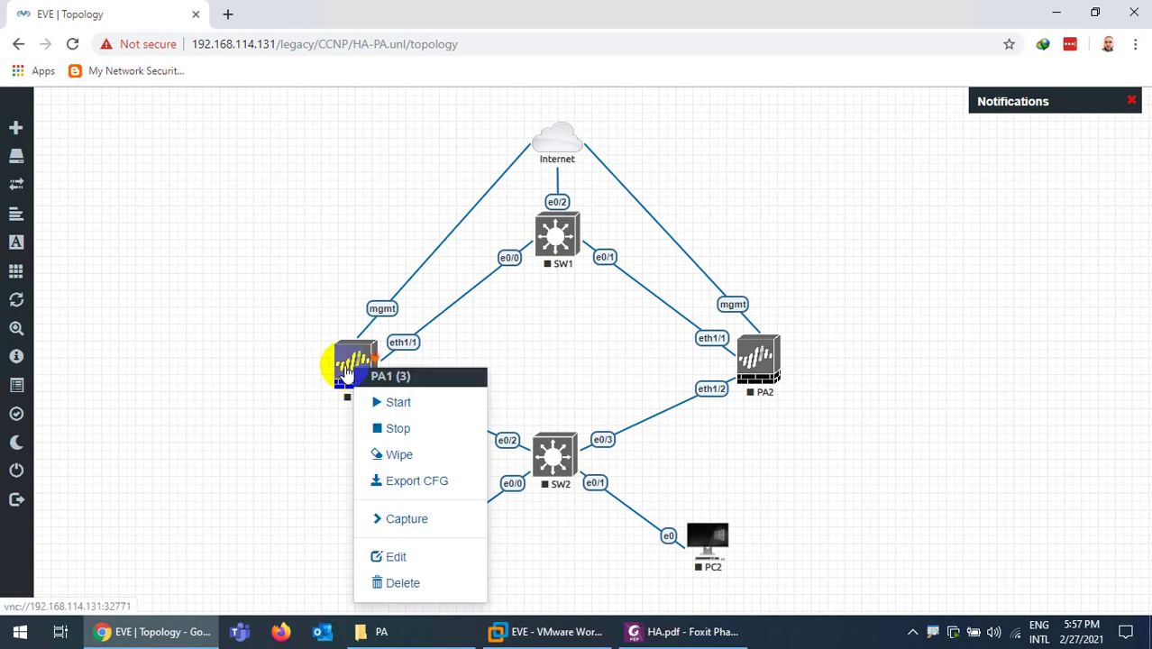
pyautogui.click(387, 557)
pyautogui.click(468, 410)
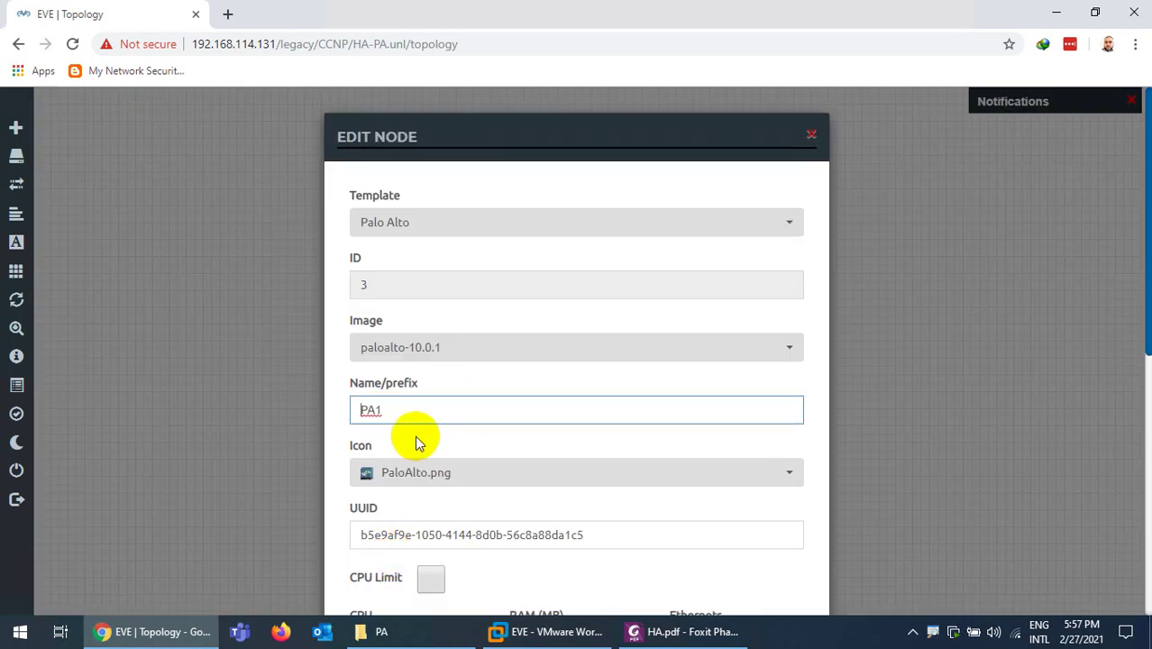
pyautogui.scroll(-3, 414, 388)
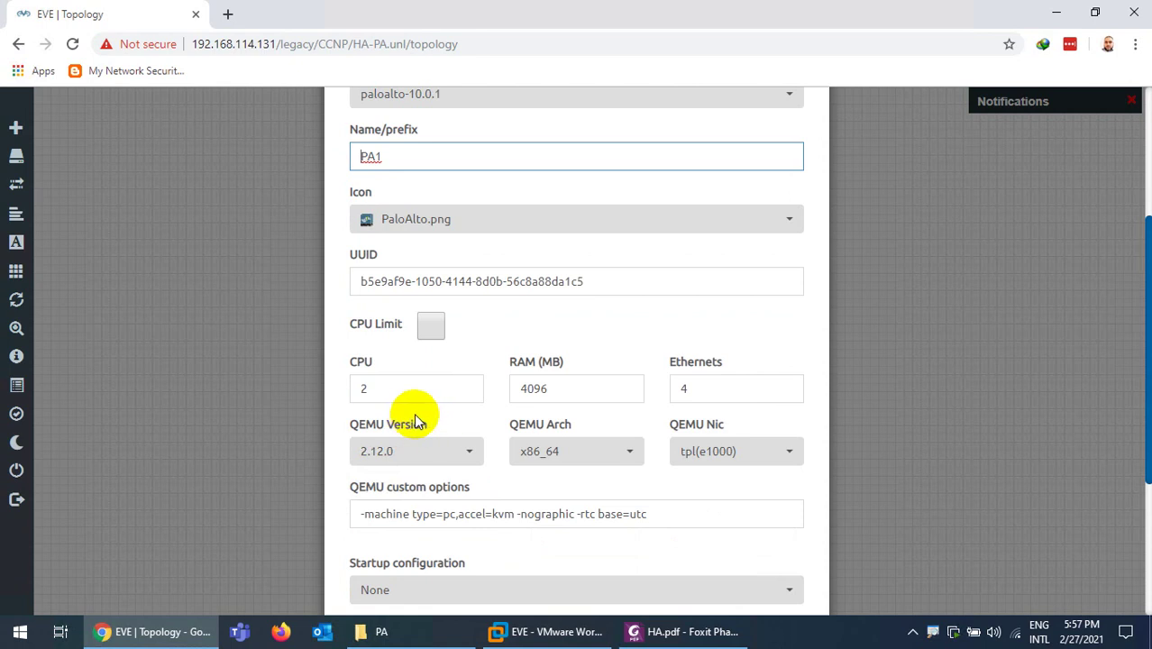
pyautogui.click(692, 390)
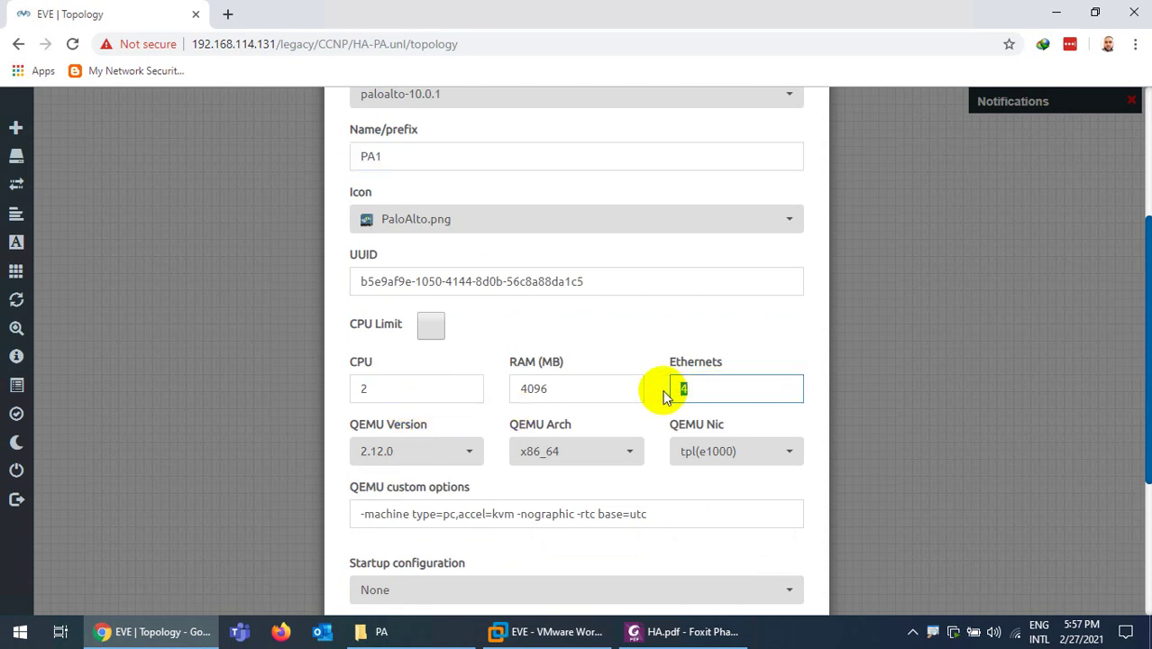
pyautogui.write('8')
pyautogui.scroll(-3, 595, 423)
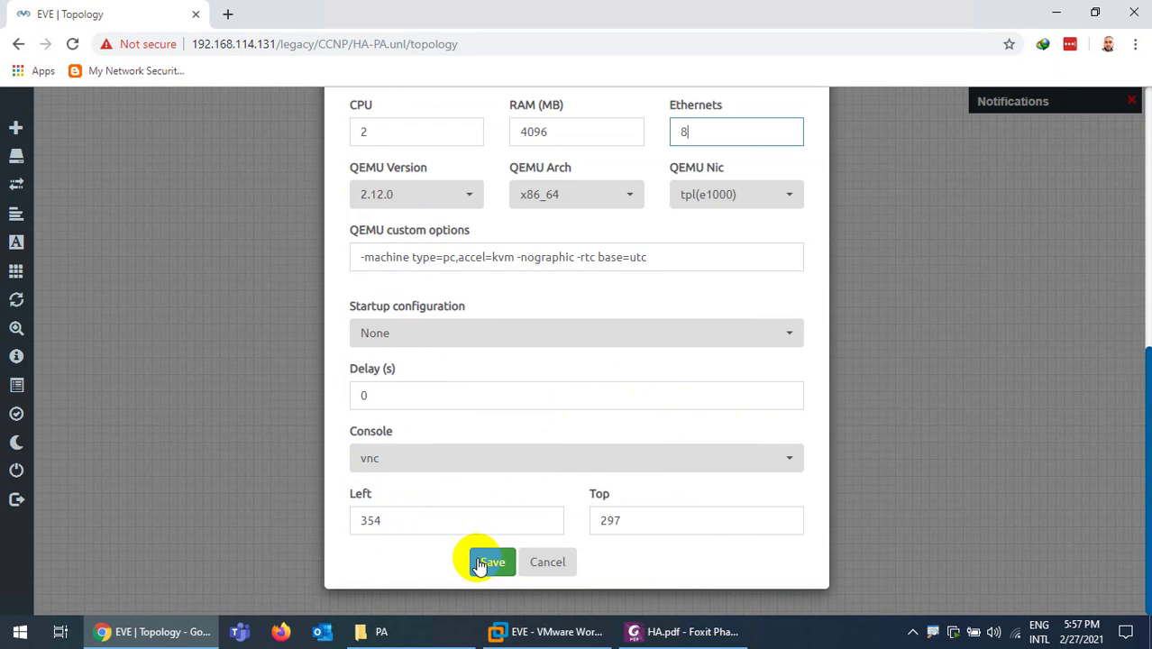
pyautogui.click(483, 558)
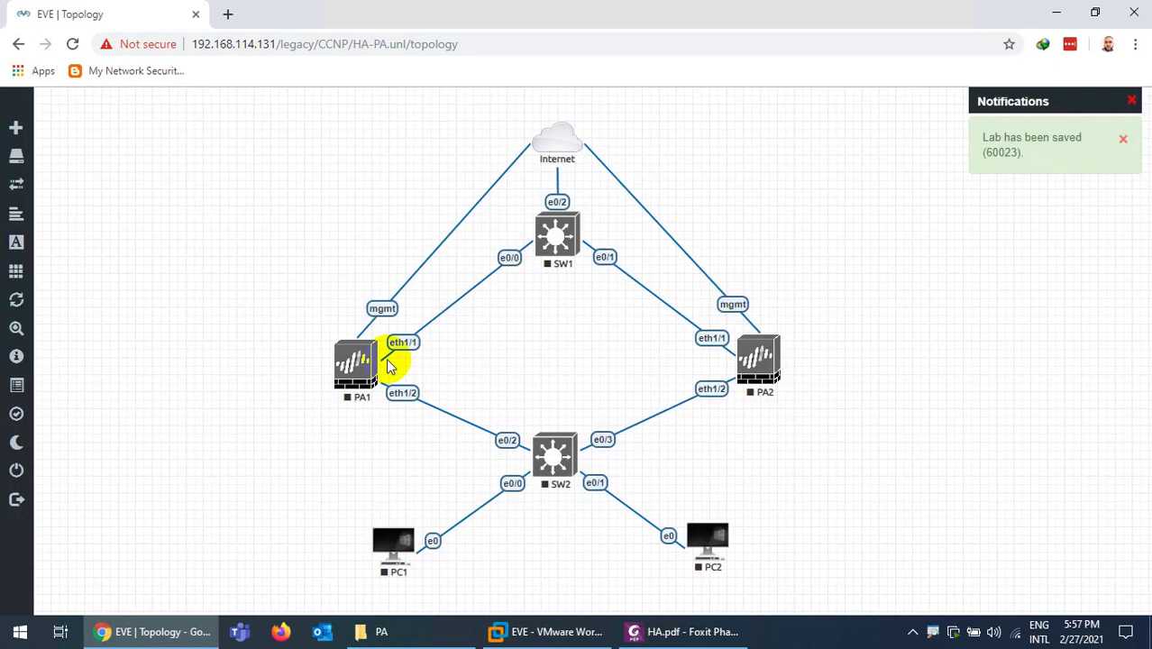
# Edit the PA2 node to have 8 Ethernet interfaces and save it
pyautogui.rightClick(764, 366)
pyautogui.click(797, 554)
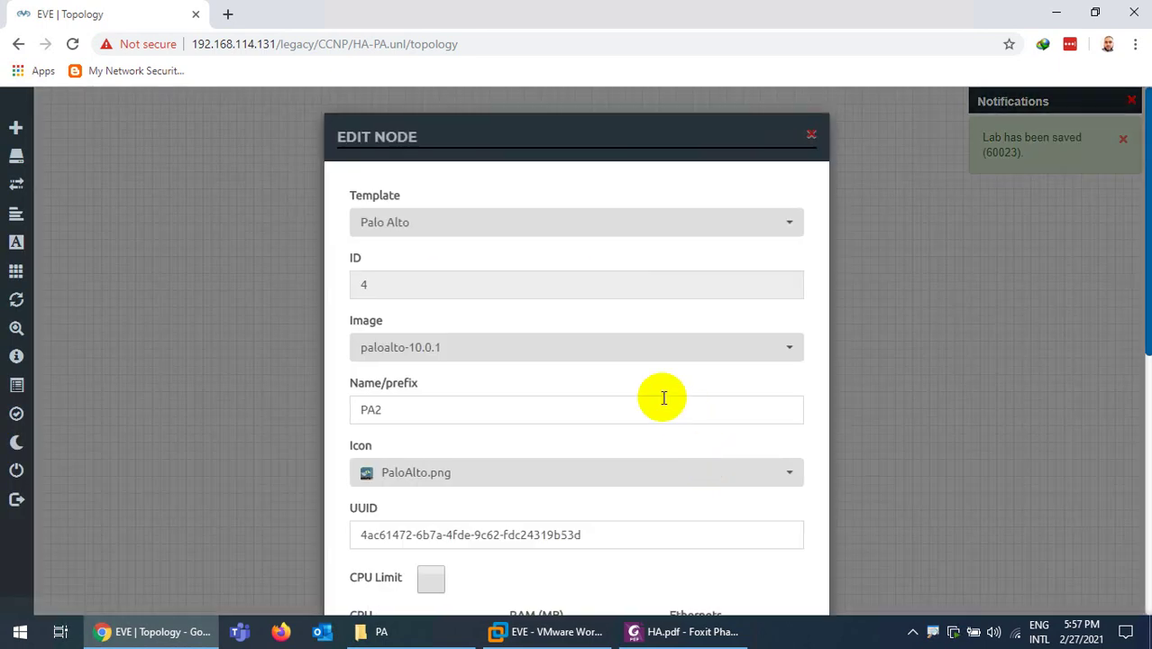
pyautogui.scroll(-3, 617, 447)
pyautogui.moveTo(689, 306); pyautogui.dragTo(645, 308)
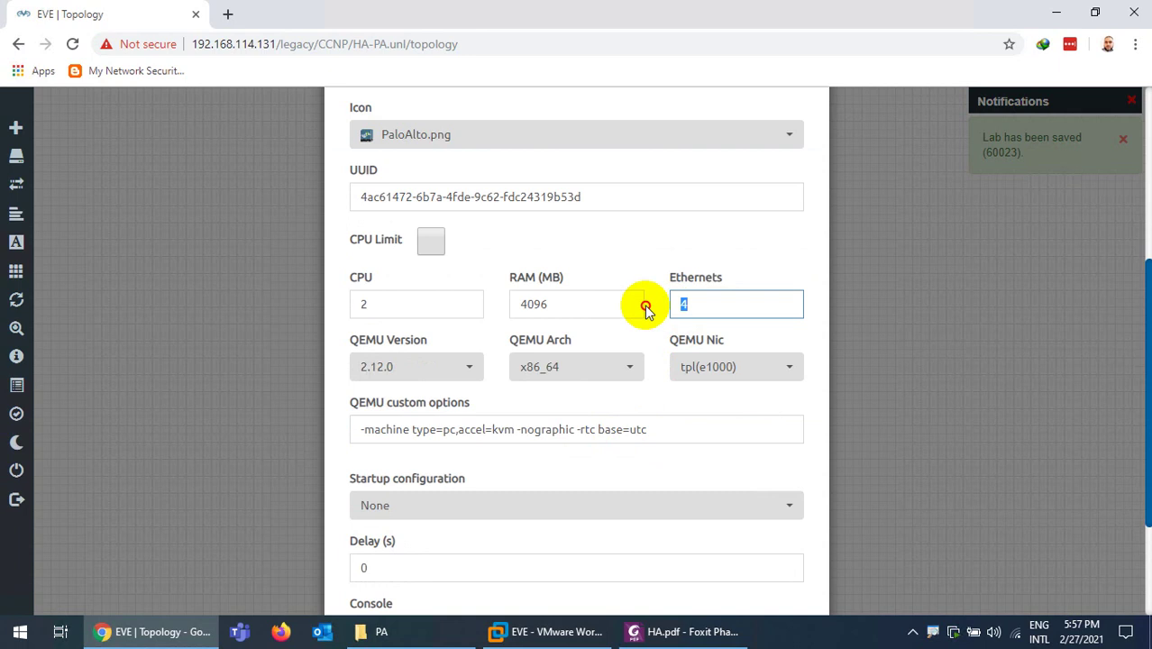
pyautogui.write('8')
pyautogui.scroll(-3, 586, 360)
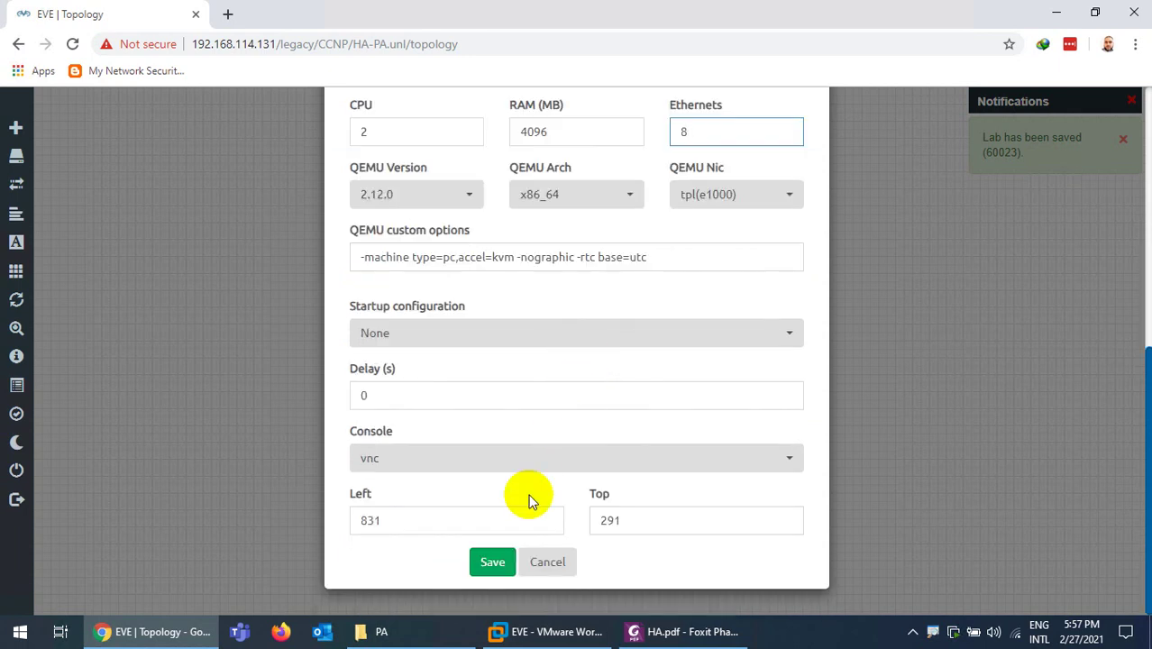
pyautogui.click(491, 561)
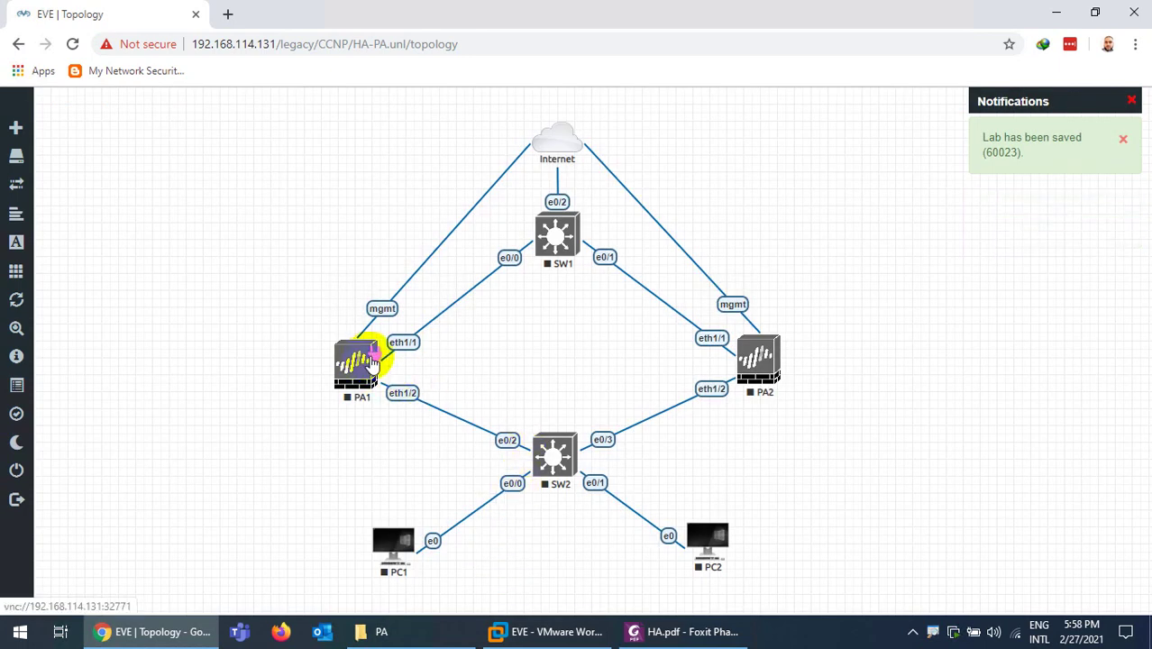
# Add four links between PA1 and PA2, joining matching interfaces eth1/3, eth1/4, eth1/5 and eth1/6
pyautogui.moveTo(371, 358); pyautogui.dragTo(756, 356)
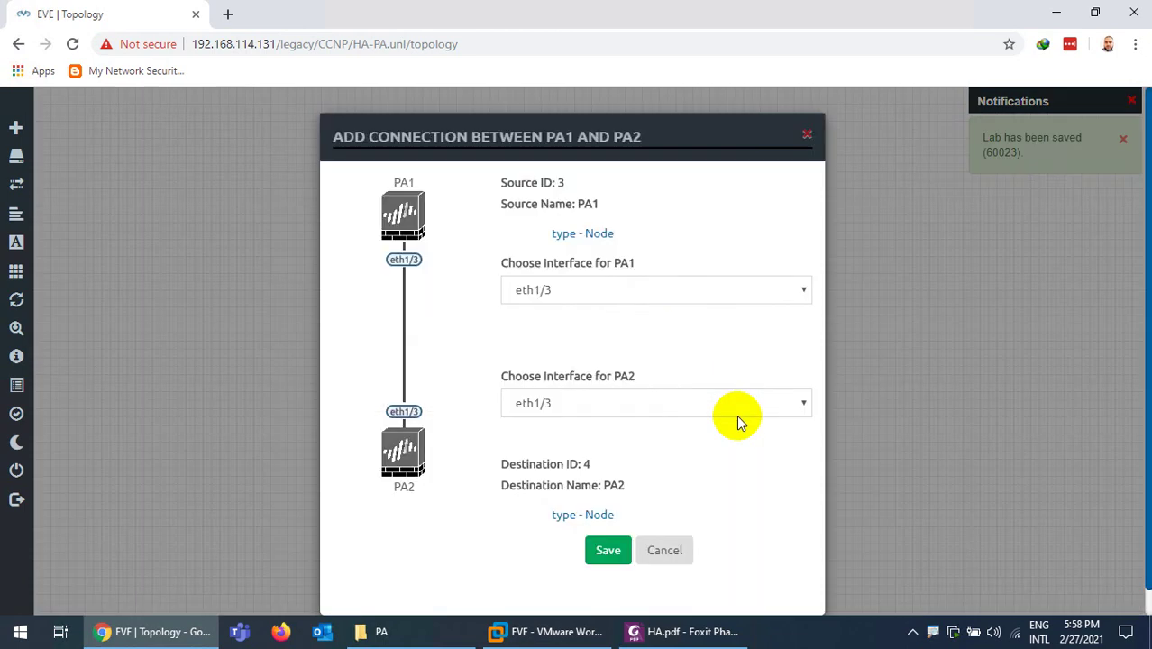
pyautogui.click(613, 551)
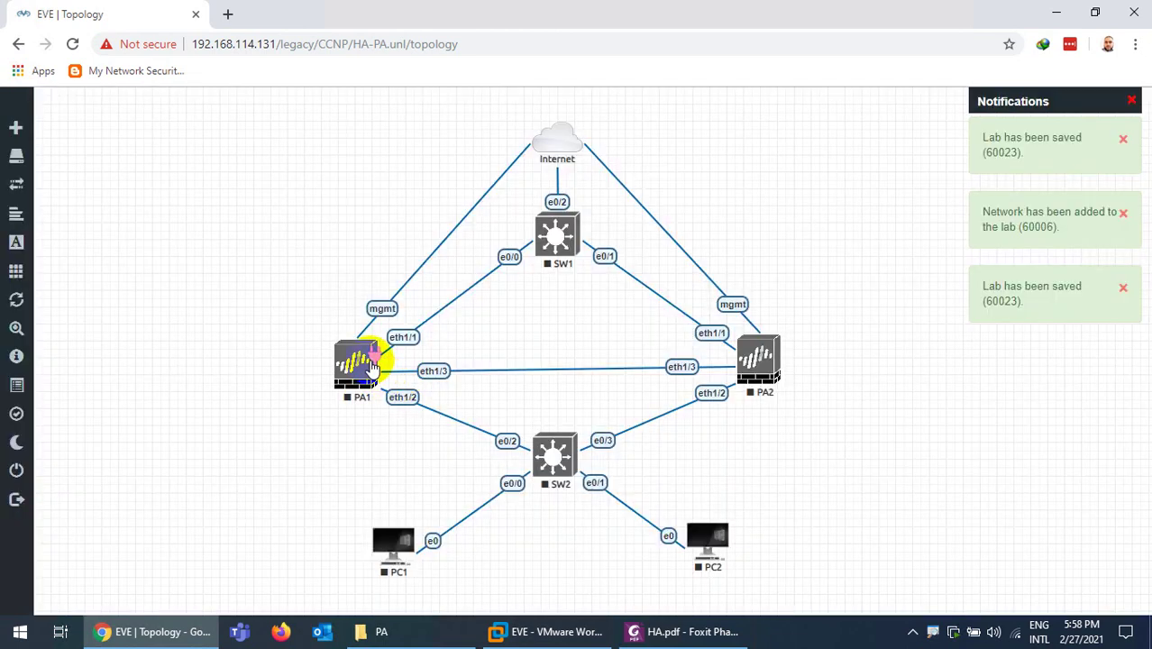
pyautogui.moveTo(371, 363); pyautogui.dragTo(752, 362)
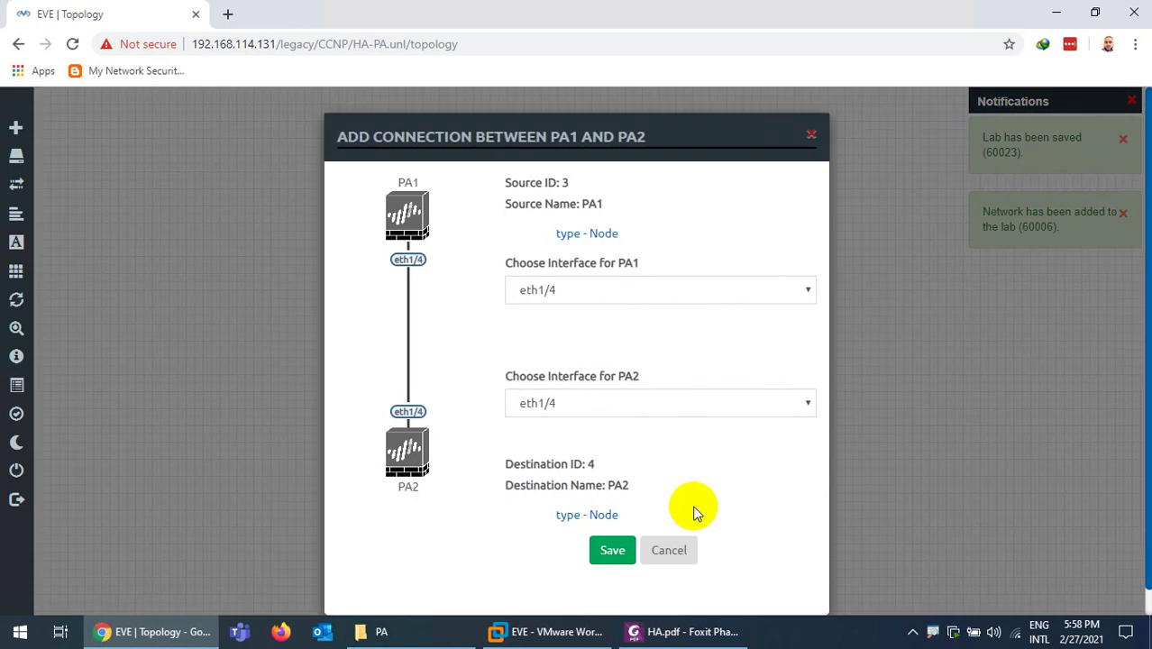
pyautogui.click(612, 549)
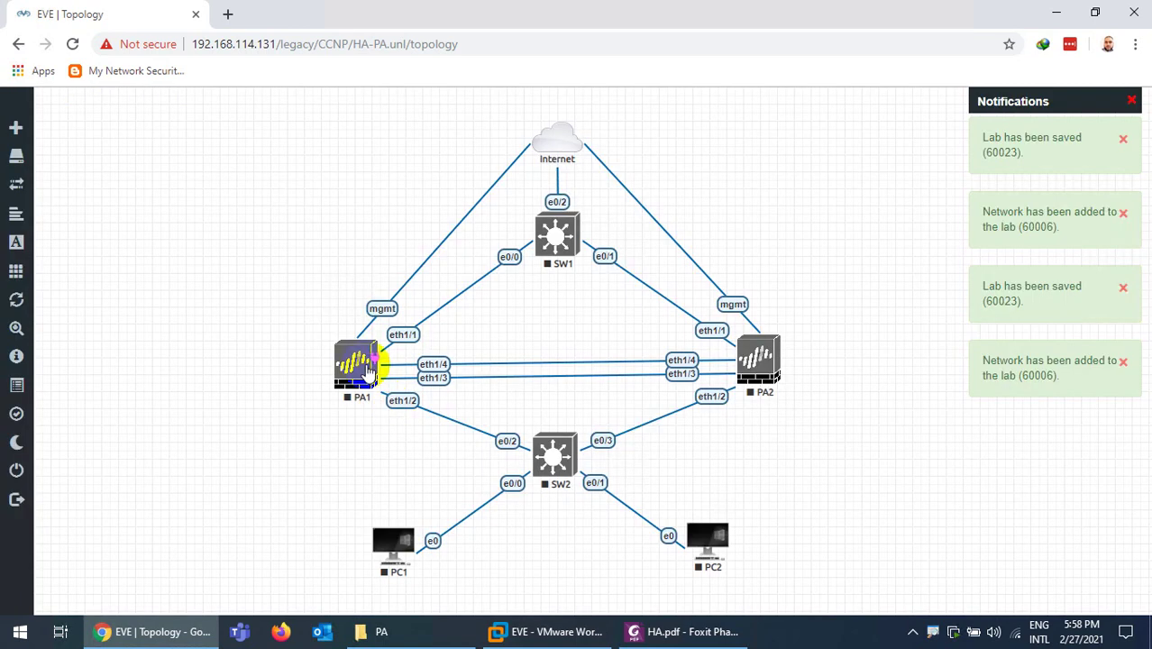
pyautogui.moveTo(376, 360); pyautogui.dragTo(750, 383)
pyautogui.click(612, 550)
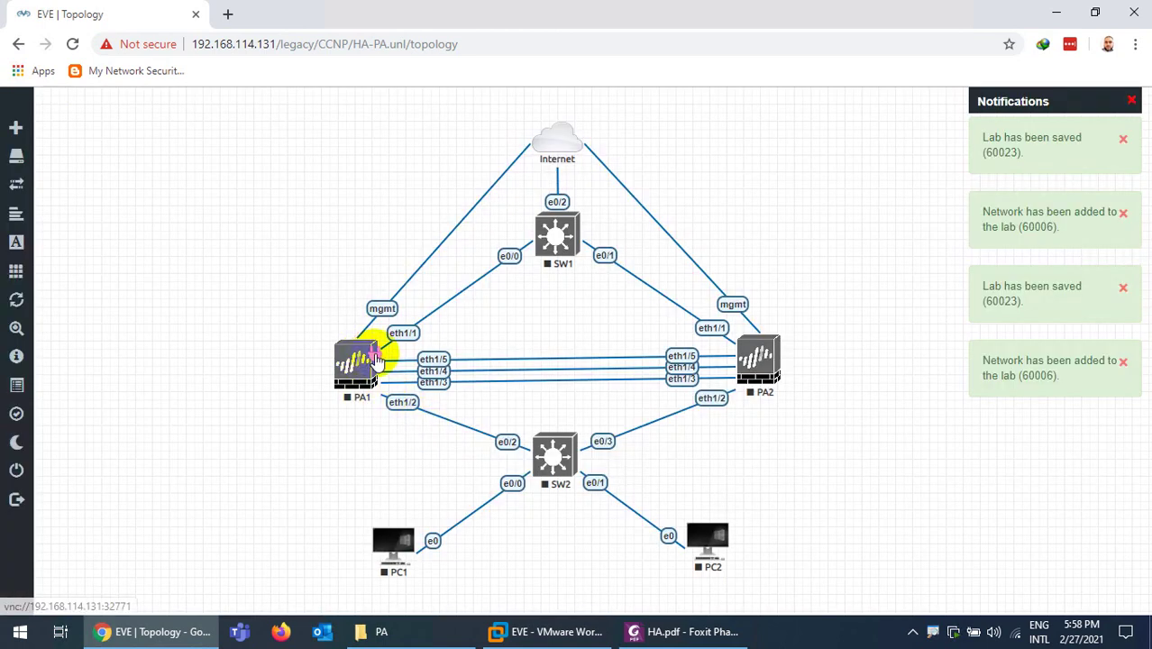
pyautogui.moveTo(376, 358); pyautogui.dragTo(755, 365)
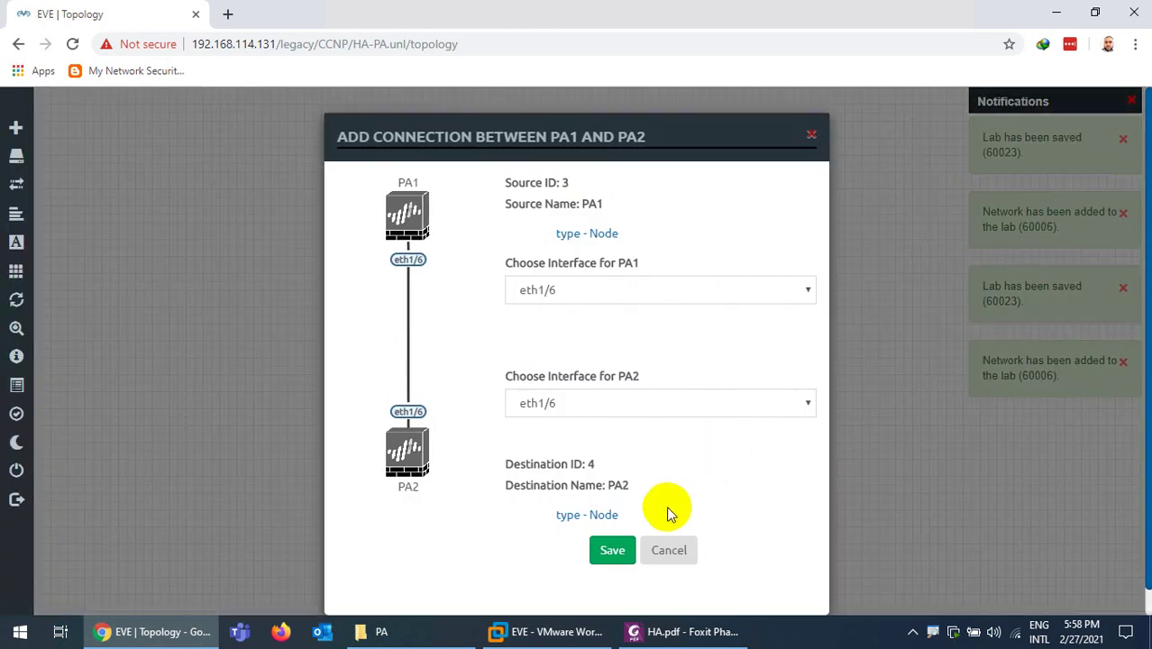
pyautogui.click(613, 551)
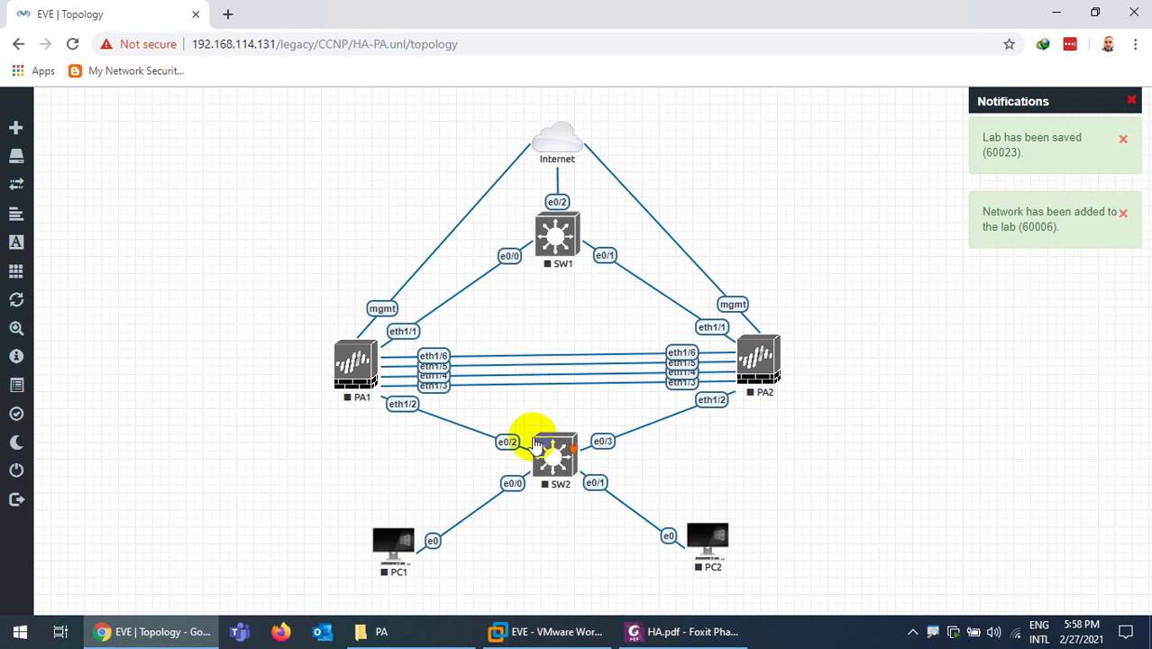
# Start the two Palo Alto firewalls, PA2 and PA1
pyautogui.click(748, 360)
pyautogui.click(779, 393)
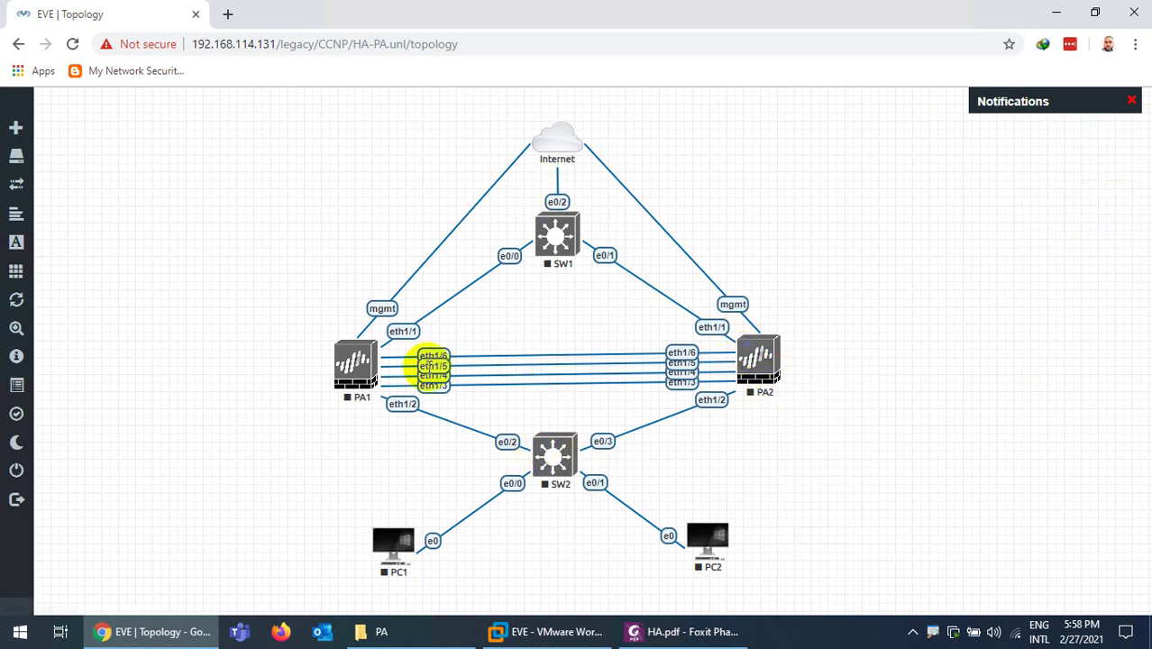
pyautogui.click(344, 372)
pyautogui.click(375, 402)
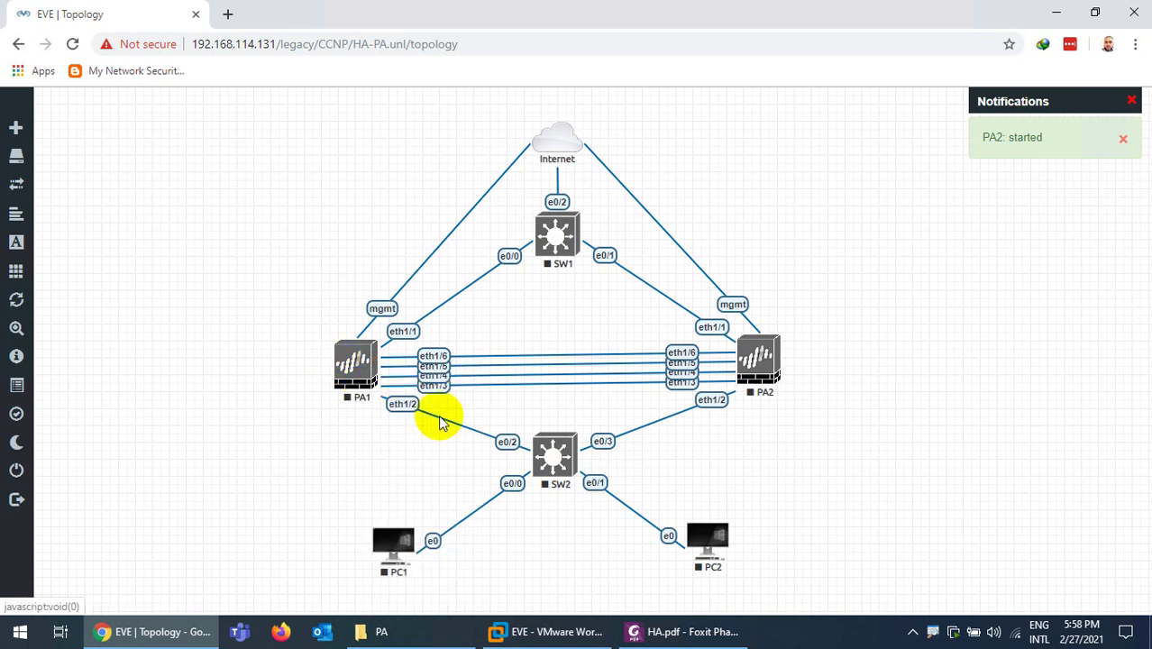
# Start both switches, SW2 and SW1, as well as PC1
pyautogui.click(564, 455)
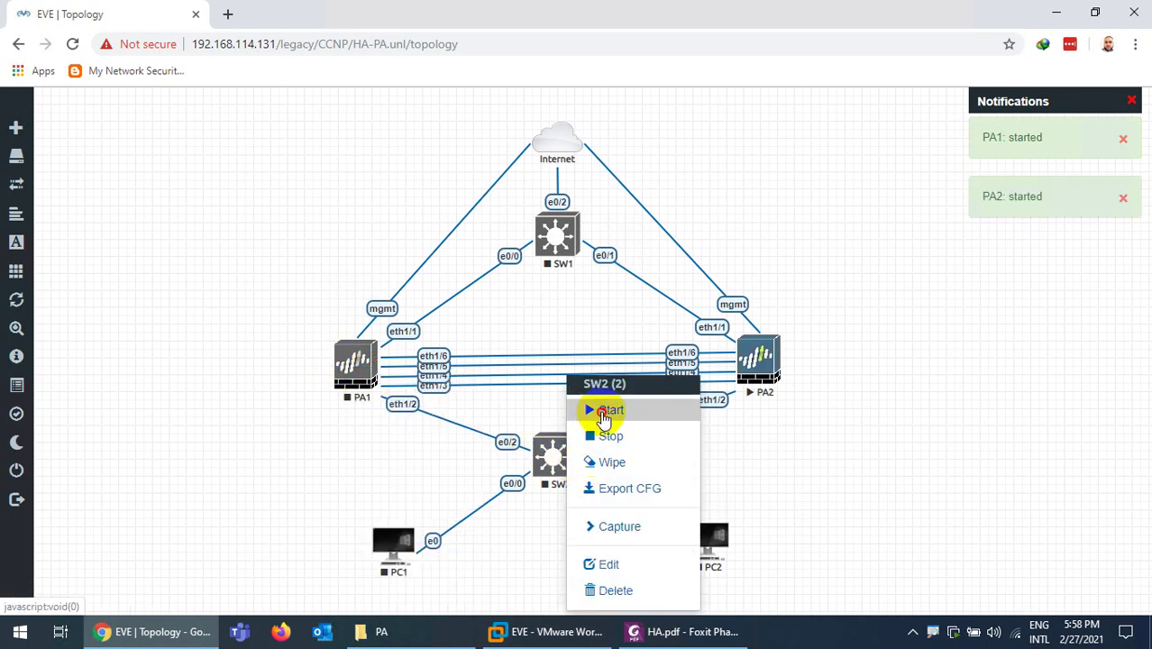
pyautogui.click(600, 412)
pyautogui.click(554, 256)
pyautogui.click(600, 267)
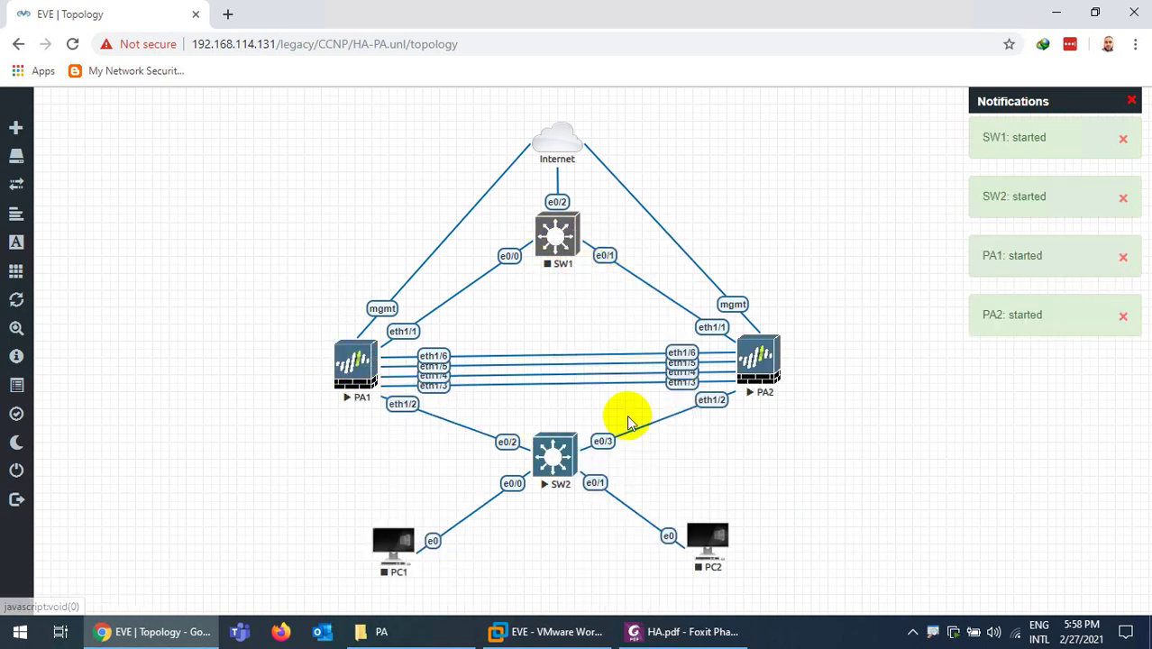
pyautogui.click(389, 541)
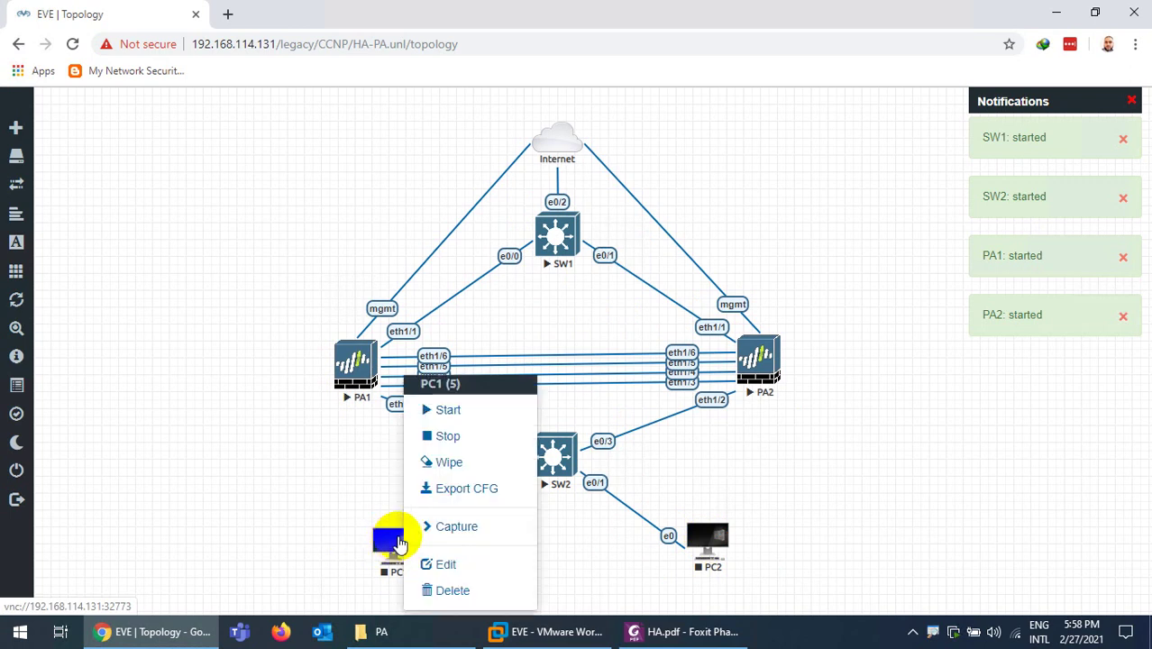
pyautogui.click(447, 411)
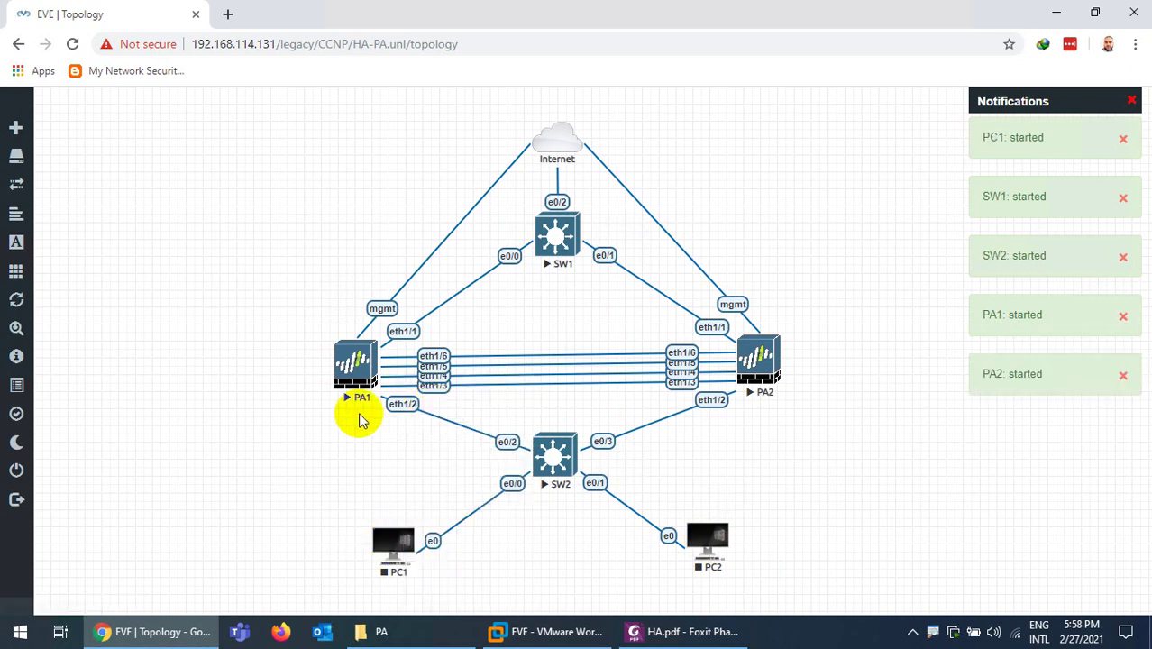
# Add a bold, dark blue text label reading 192.168.114.2 and place it just above the Internet cloud
pyautogui.rightClick(191, 195)
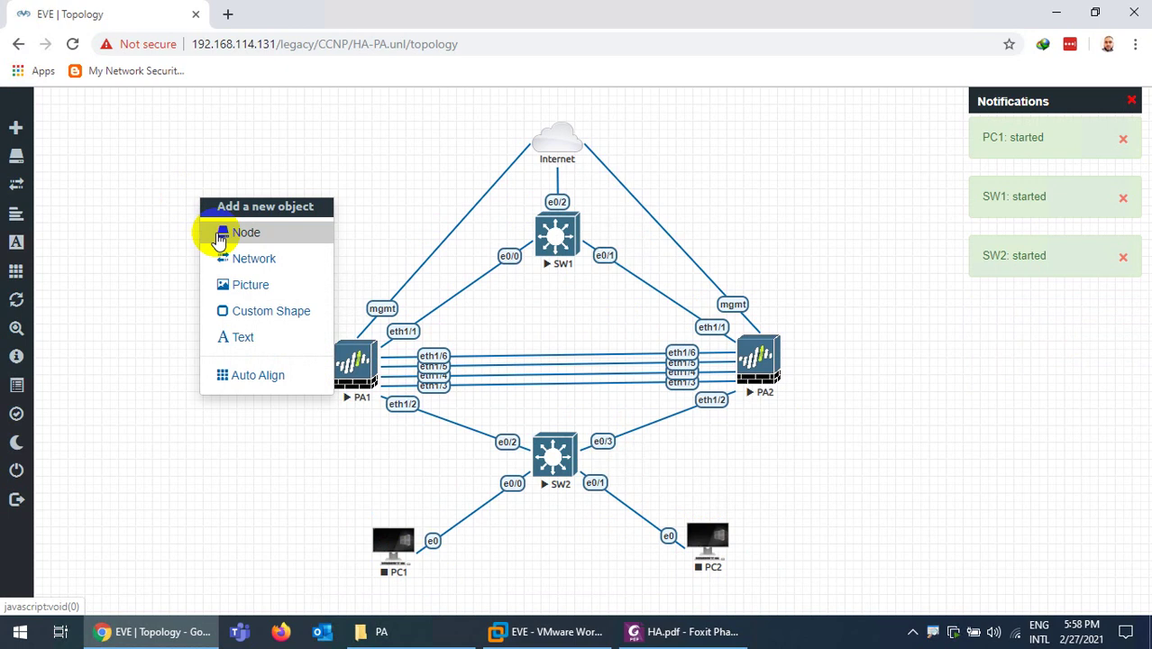
pyautogui.click(223, 338)
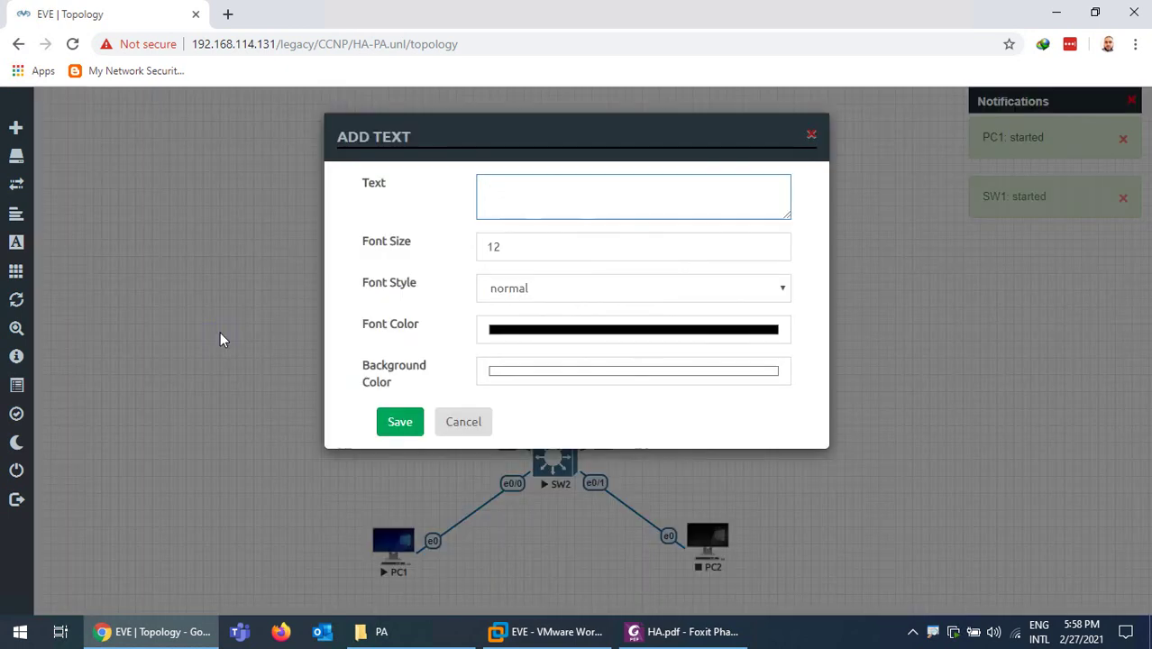
pyautogui.write('192.1')
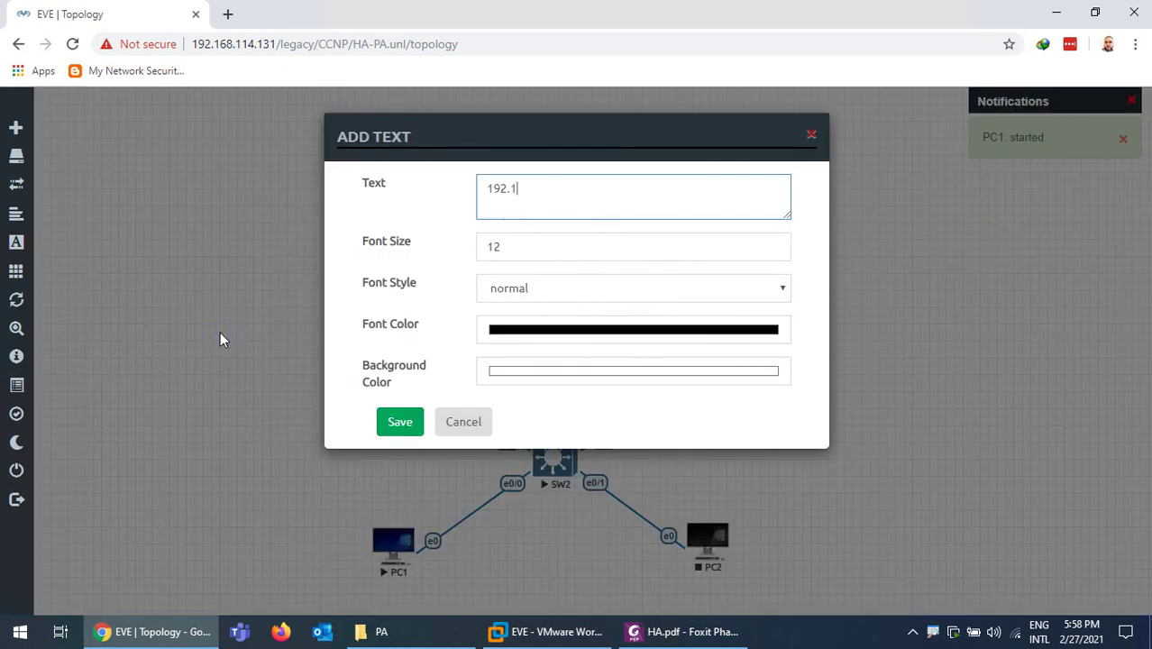
pyautogui.write('68.114.2')
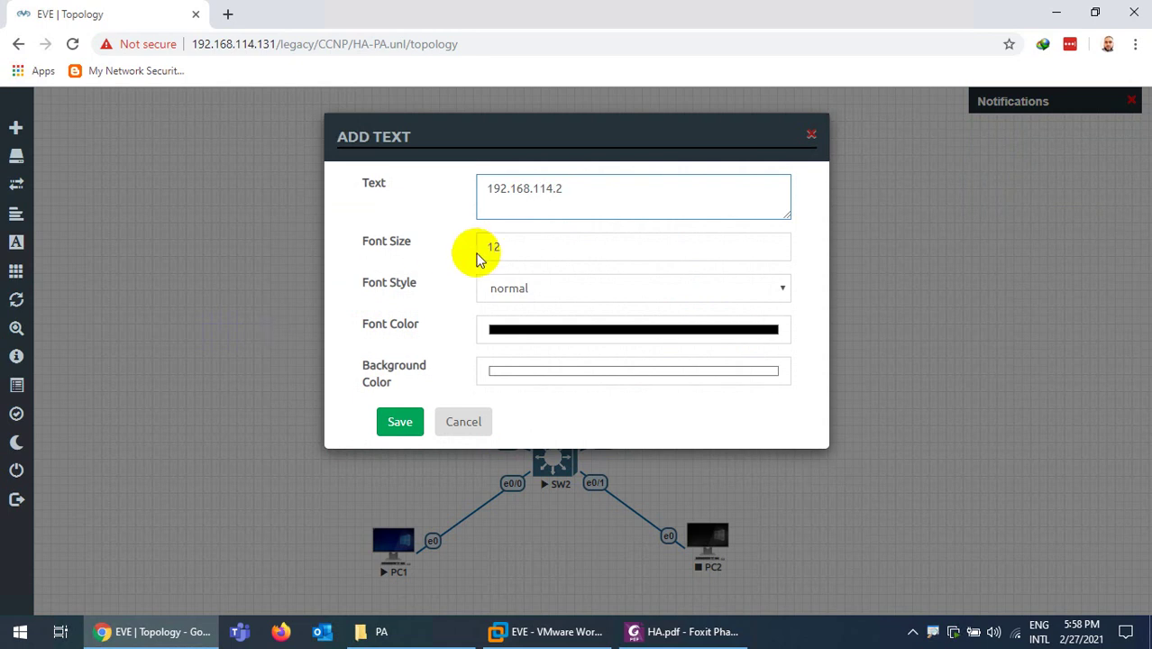
pyautogui.click(485, 249)
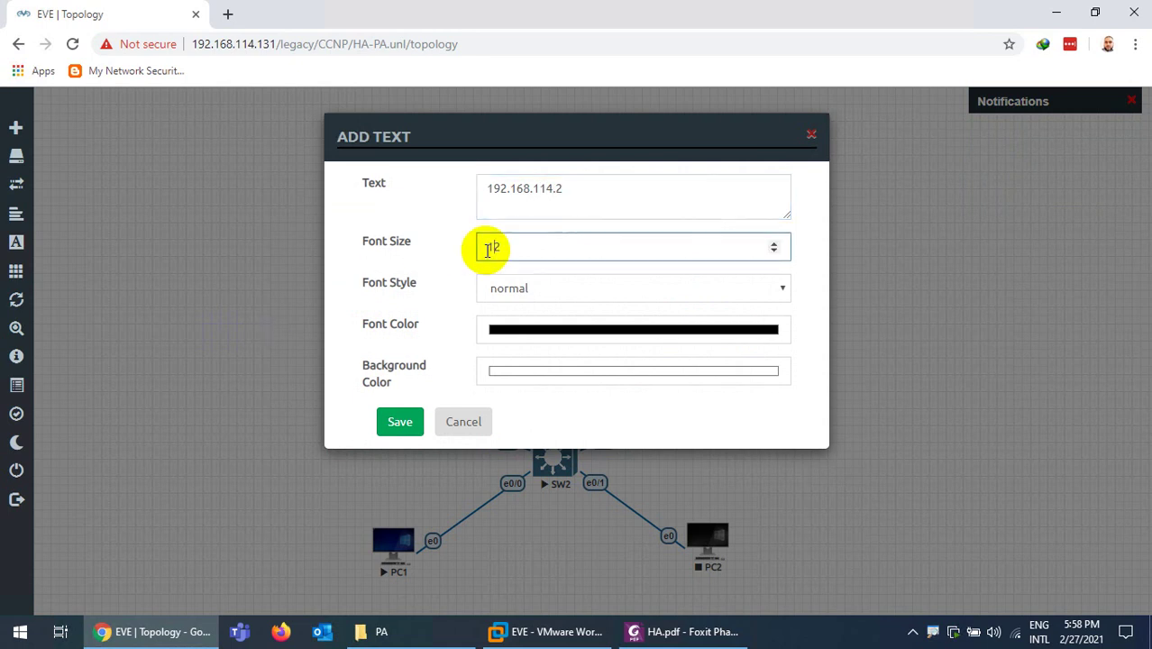
pyautogui.click(522, 296)
pyautogui.click(520, 326)
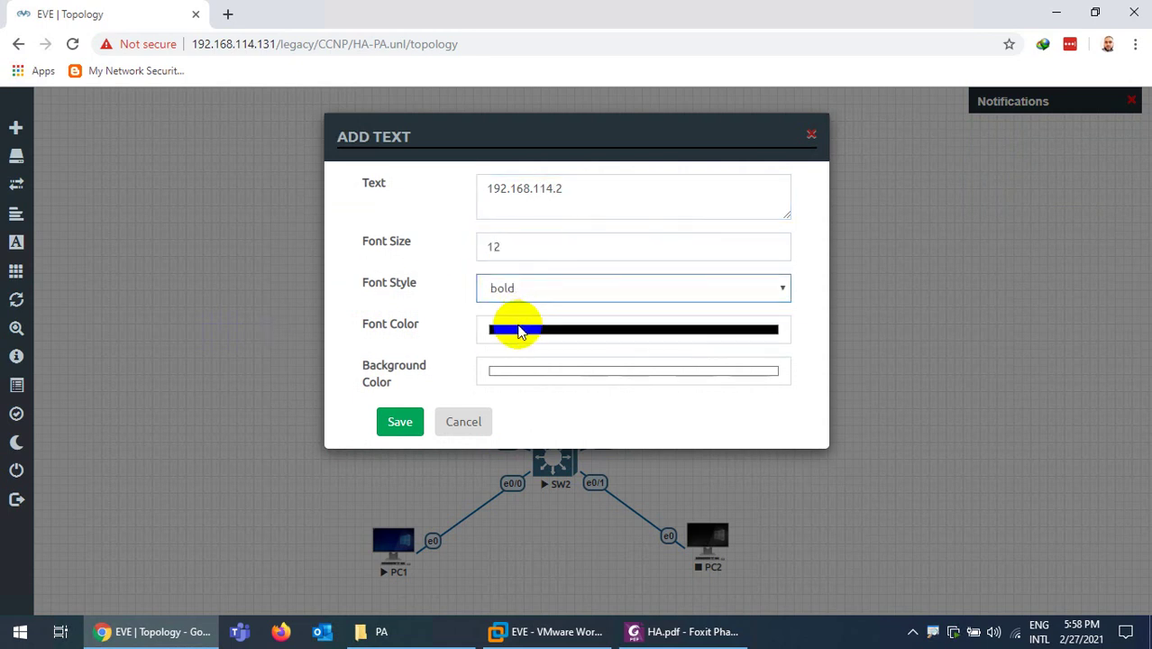
pyautogui.click(515, 326)
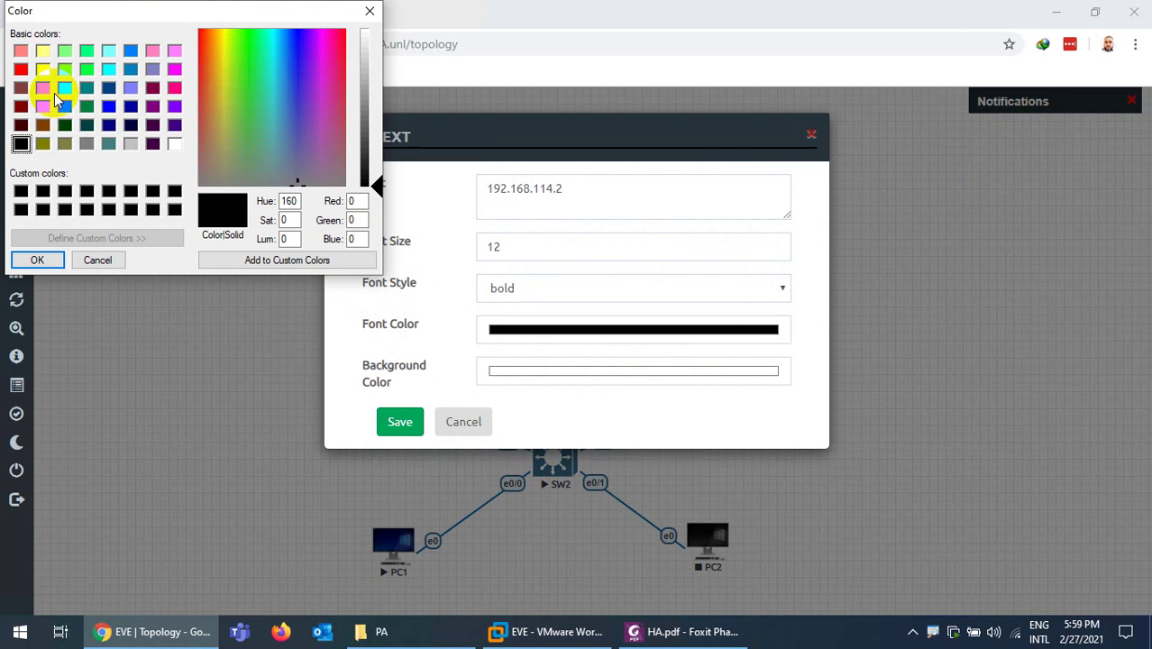
pyautogui.click(109, 125)
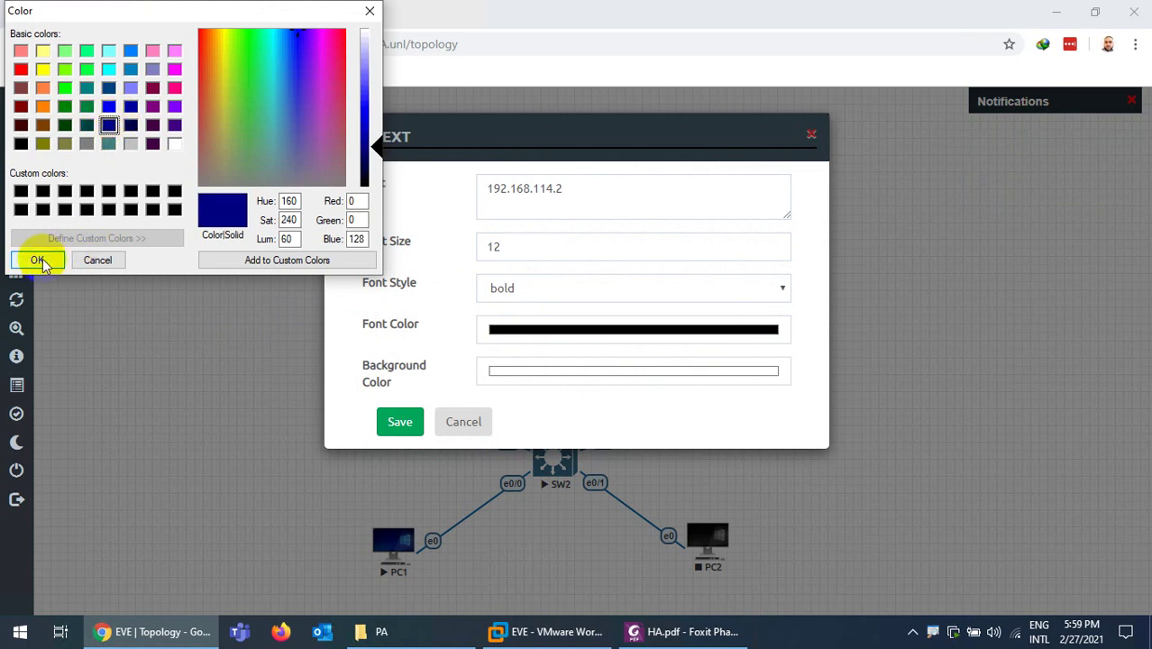
pyautogui.click(38, 260)
pyautogui.click(397, 421)
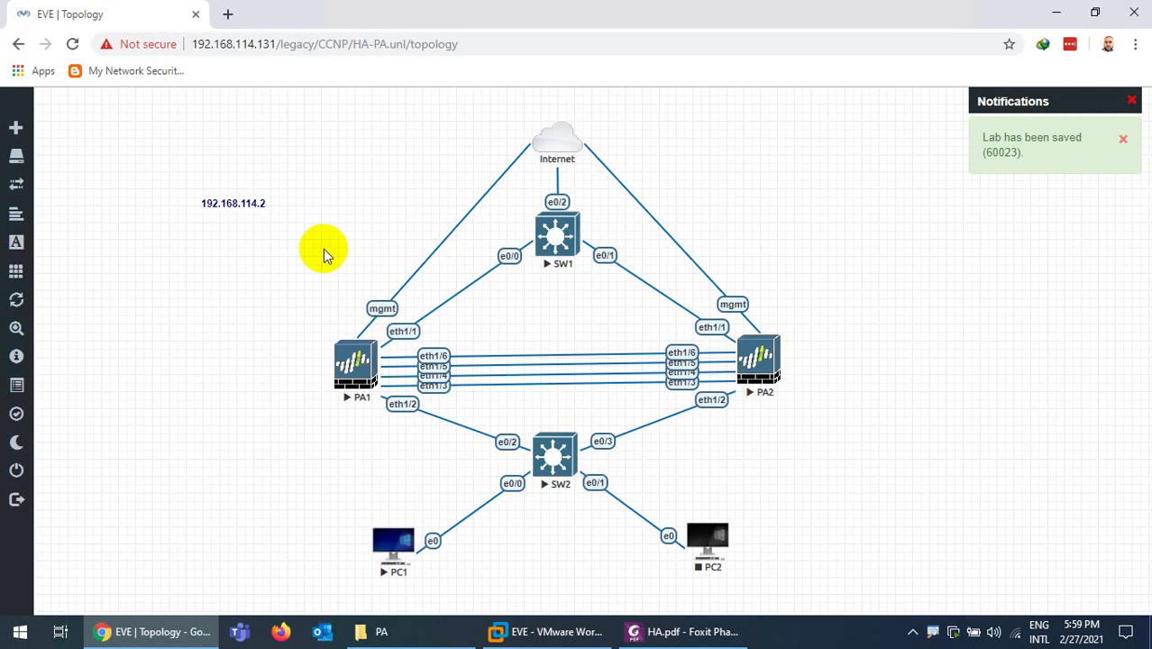
pyautogui.moveTo(239, 200); pyautogui.dragTo(559, 113)
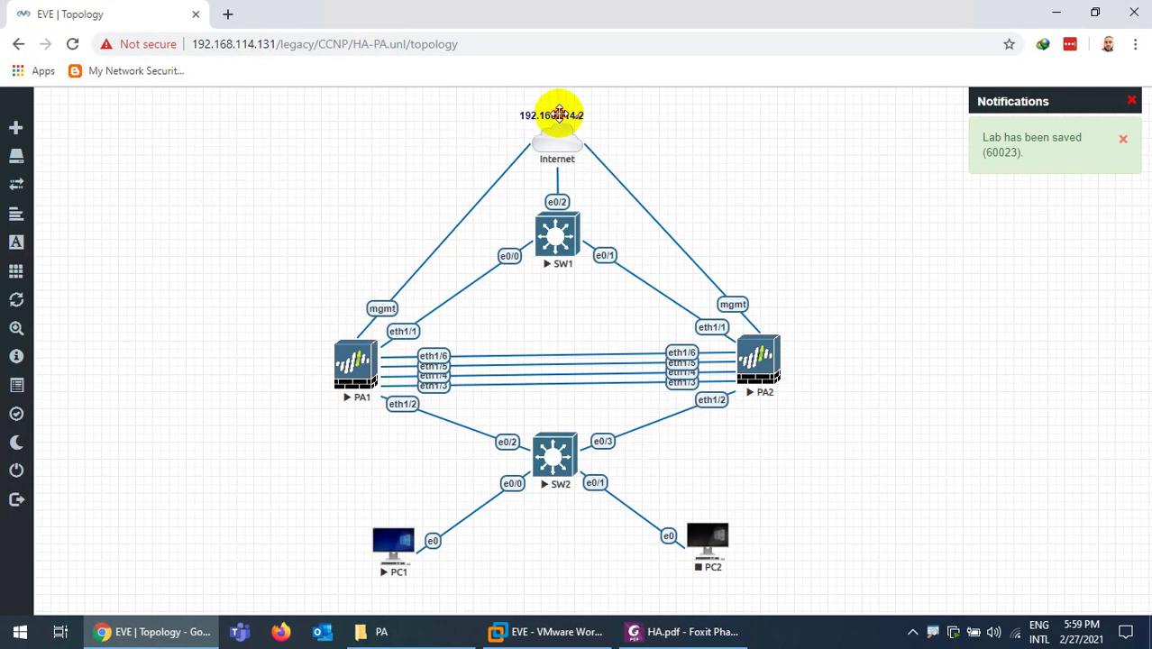
# Duplicate the Internet cloud's address label, place the copy centred below SW1, and change its text to 192.168.114.0/24
pyautogui.rightClick(566, 107)
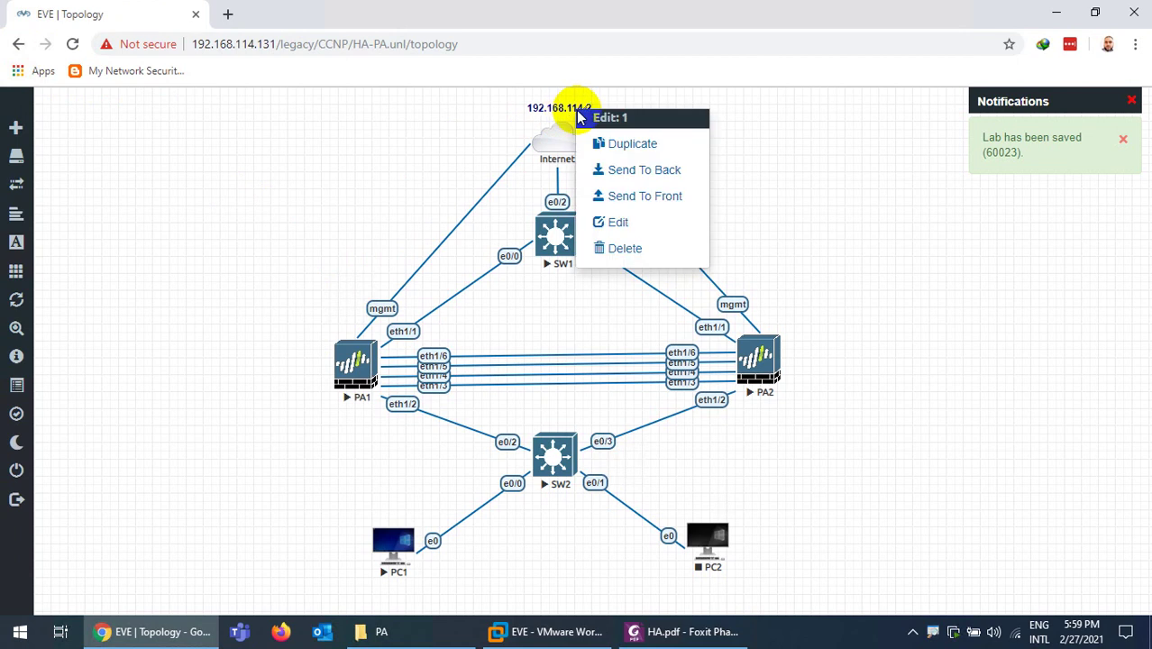
pyautogui.click(618, 146)
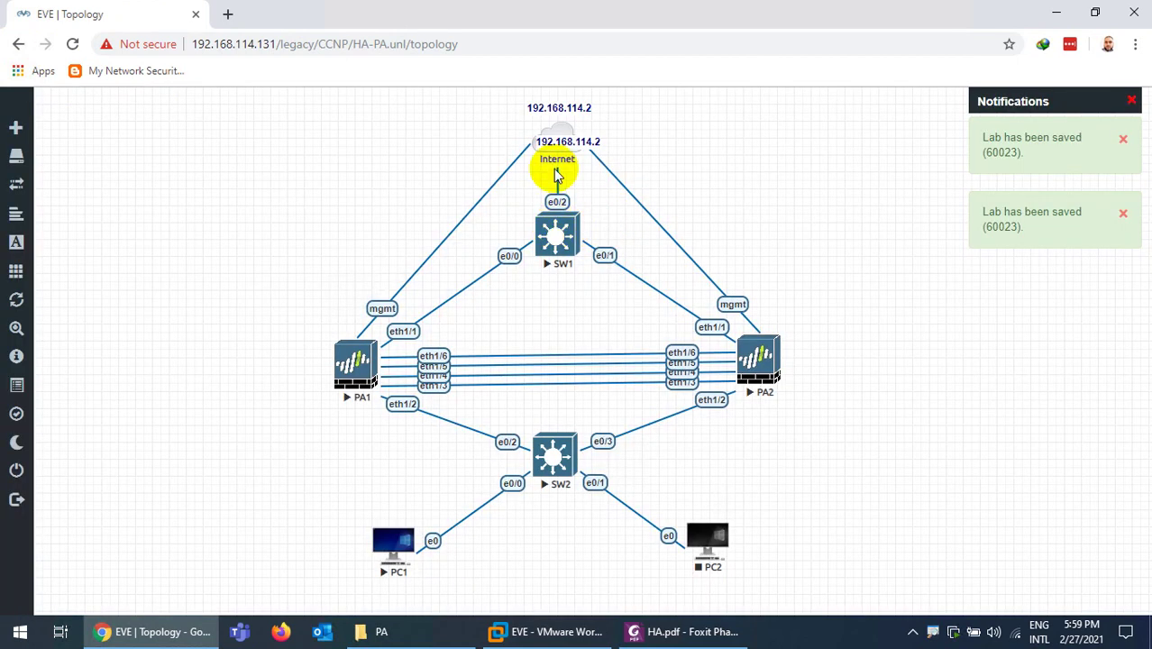
pyautogui.moveTo(553, 137); pyautogui.dragTo(554, 267)
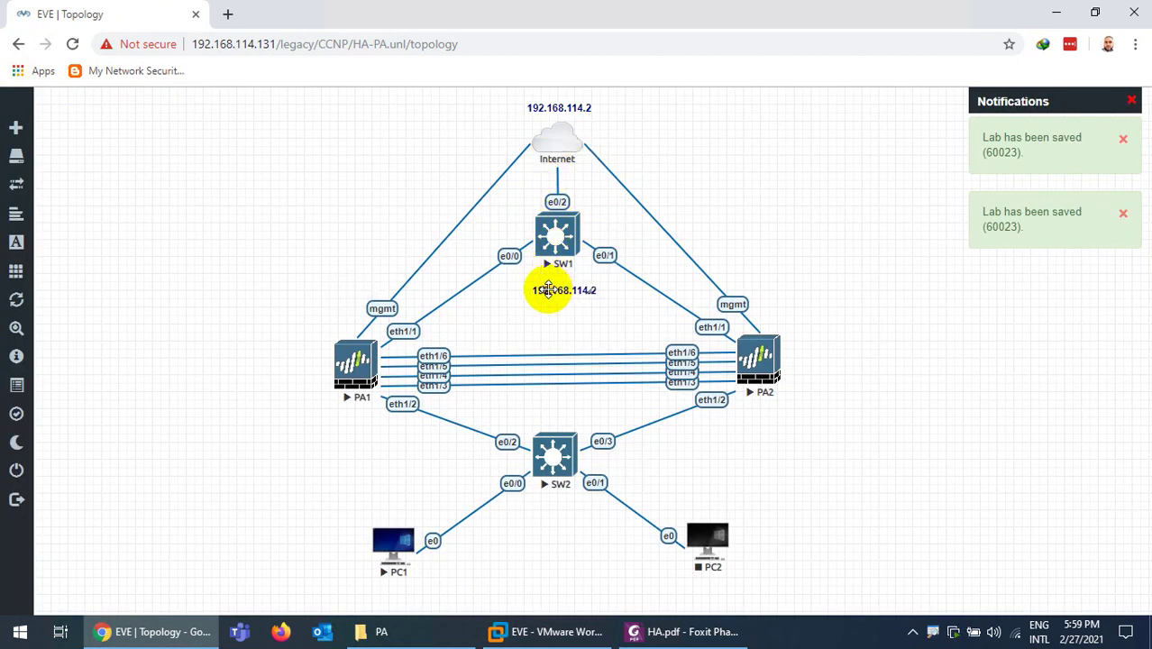
pyautogui.doubleClick(548, 290)
pyautogui.press('BackSpace')
pyautogui.write('3')
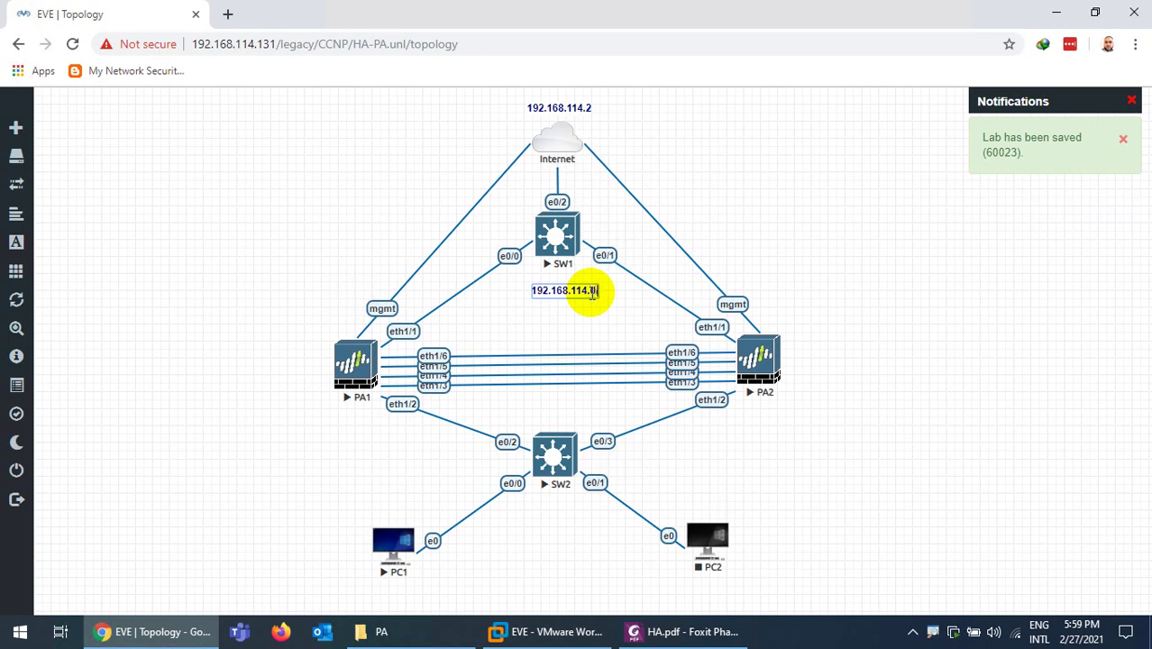
pyautogui.write('/24')
pyautogui.click(536, 332)
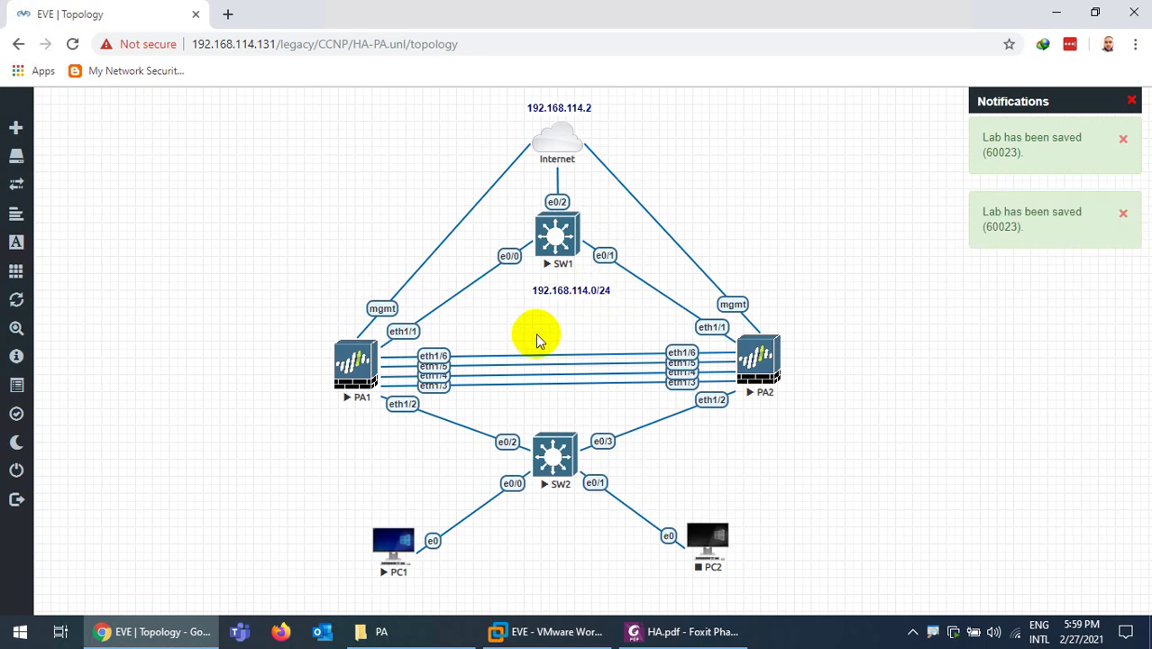
pyautogui.moveTo(577, 297); pyautogui.dragTo(570, 290)
# Duplicate the subnet label under SW1, place the copy below SW2, and change its text to 192.168.1.0/24
pyautogui.rightClick(568, 294)
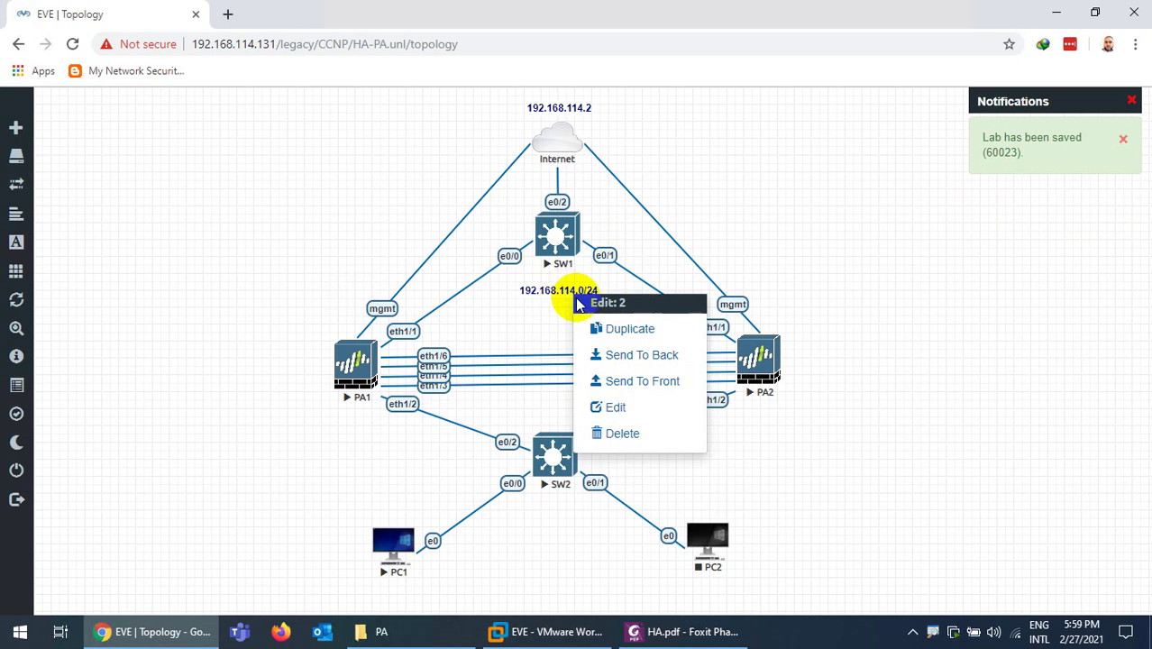
pyautogui.click(594, 326)
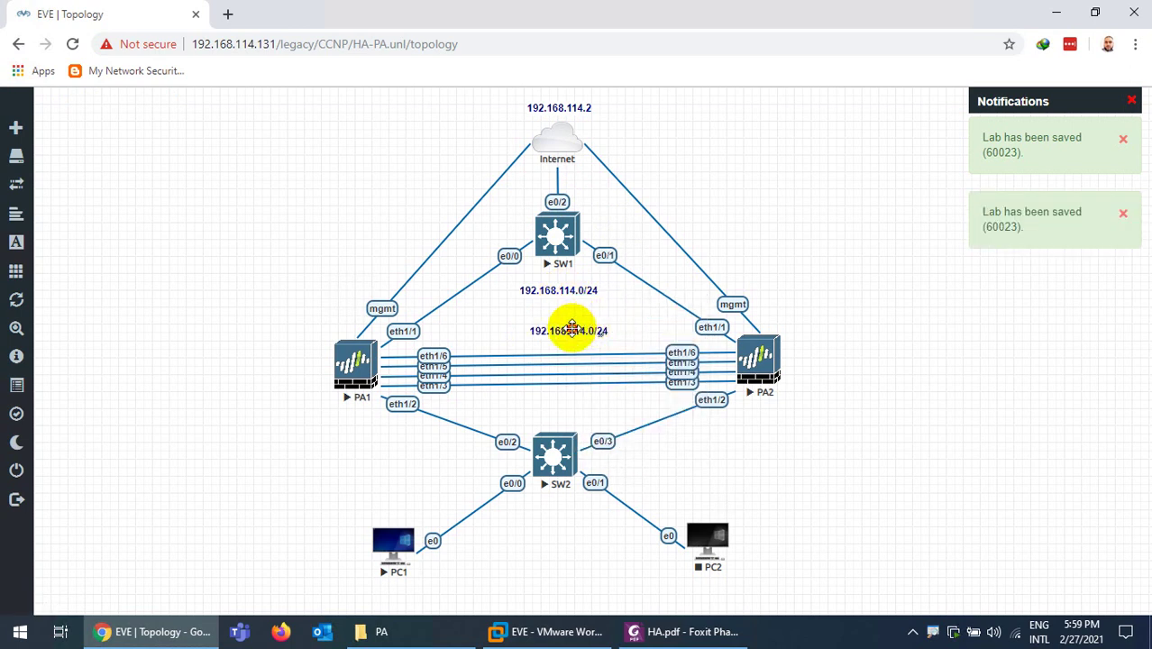
pyautogui.moveTo(571, 328); pyautogui.dragTo(566, 519)
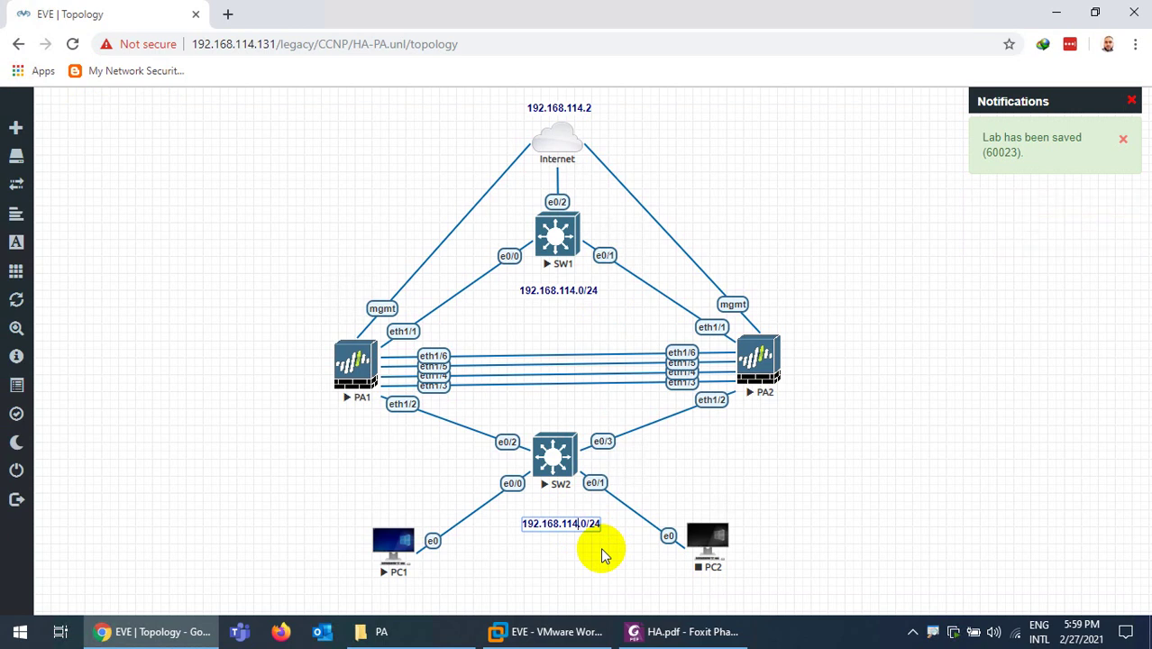
pyautogui.click(550, 570)
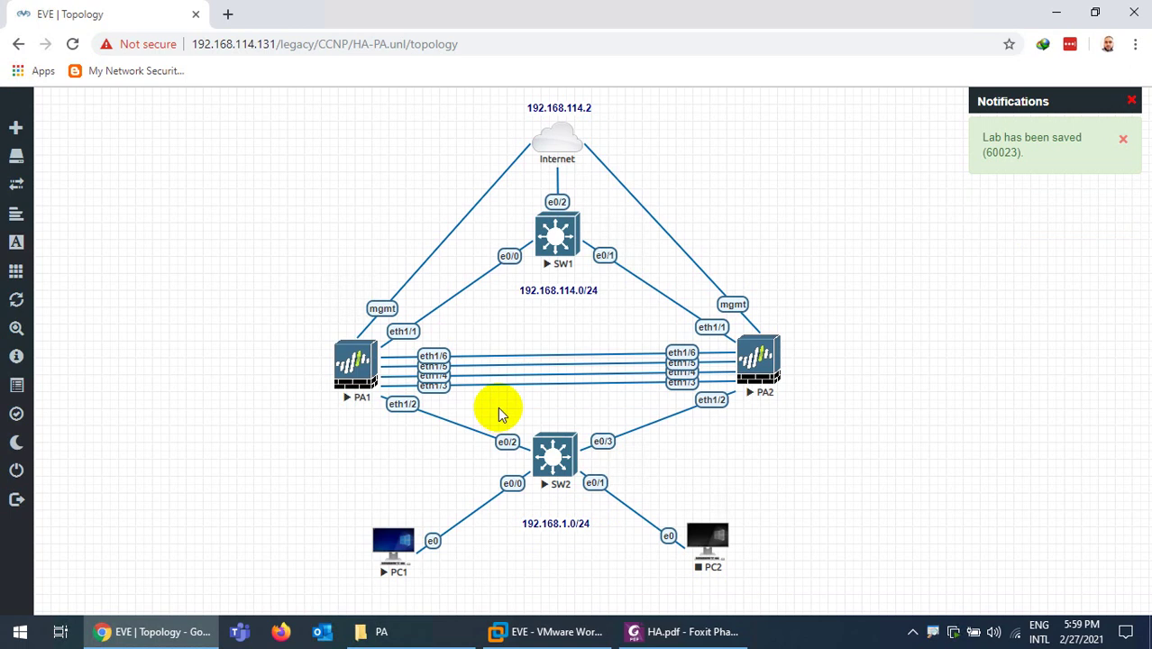
# Duplicate the subnet label under SW2, place the copy beside PA1's eth1/6 above the links, and change its text to 1.1.1.1
pyautogui.rightClick(552, 523)
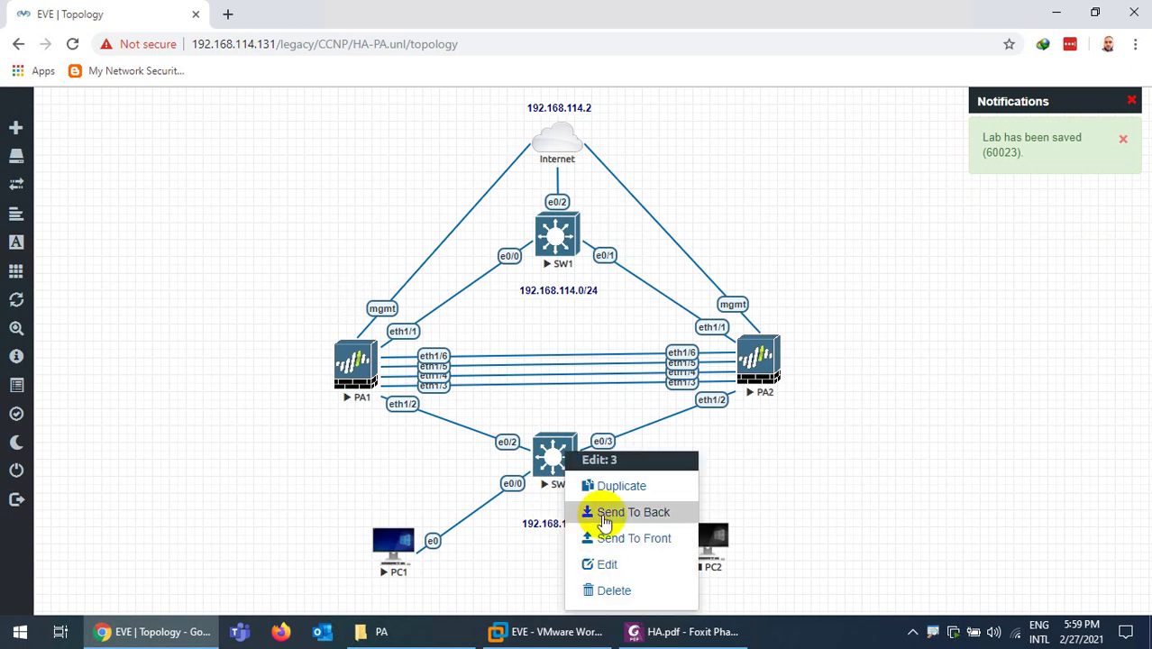
pyautogui.click(606, 485)
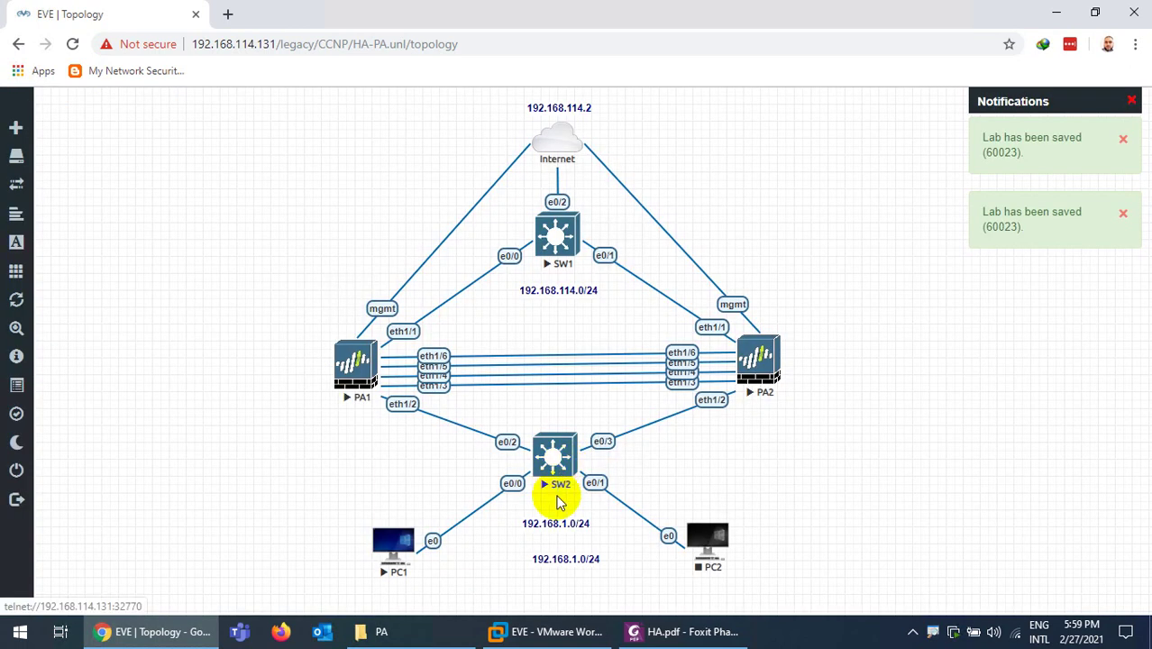
pyautogui.moveTo(556, 556); pyautogui.dragTo(484, 342)
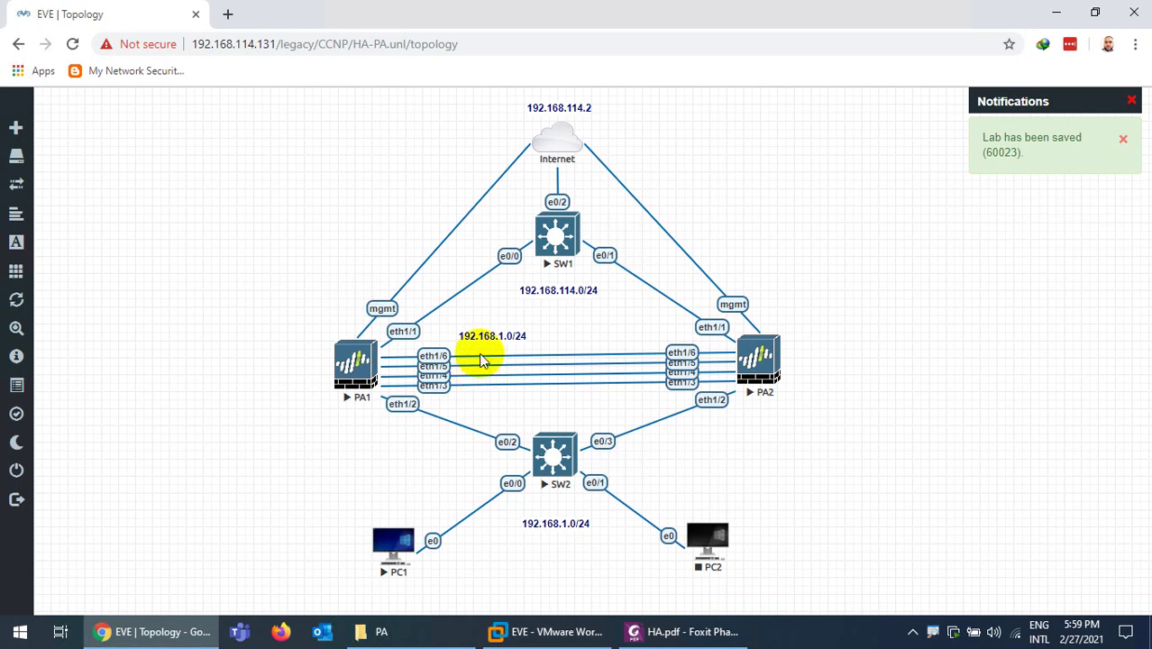
pyautogui.click(489, 339)
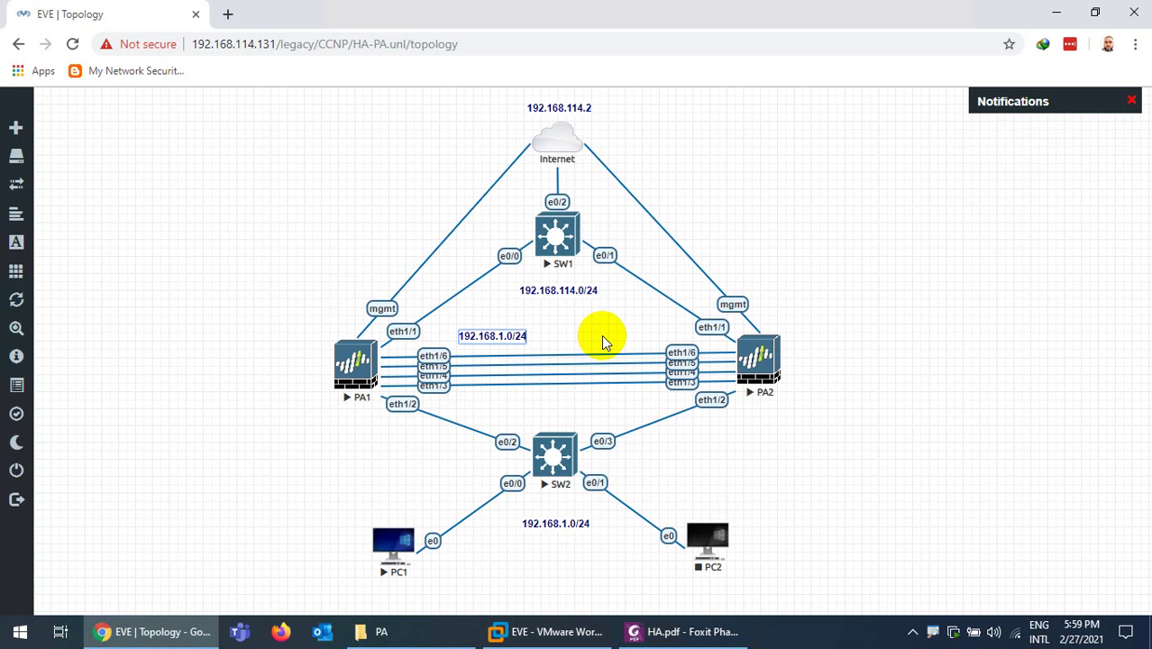
pyautogui.press('BackSpace')
pyautogui.press('BackSpace')
pyautogui.press('BackSpace')
pyautogui.press('BackSpace')
pyautogui.press('BackSpace')
pyautogui.press('BackSpace')
pyautogui.press('BackSpace')
pyautogui.press('BackSpace')
pyautogui.press('BackSpace')
pyautogui.press('BackSpace')
pyautogui.press('BackSpace')
pyautogui.press('BackSpace')
pyautogui.press('BackSpace')
pyautogui.write('.1.1.1')
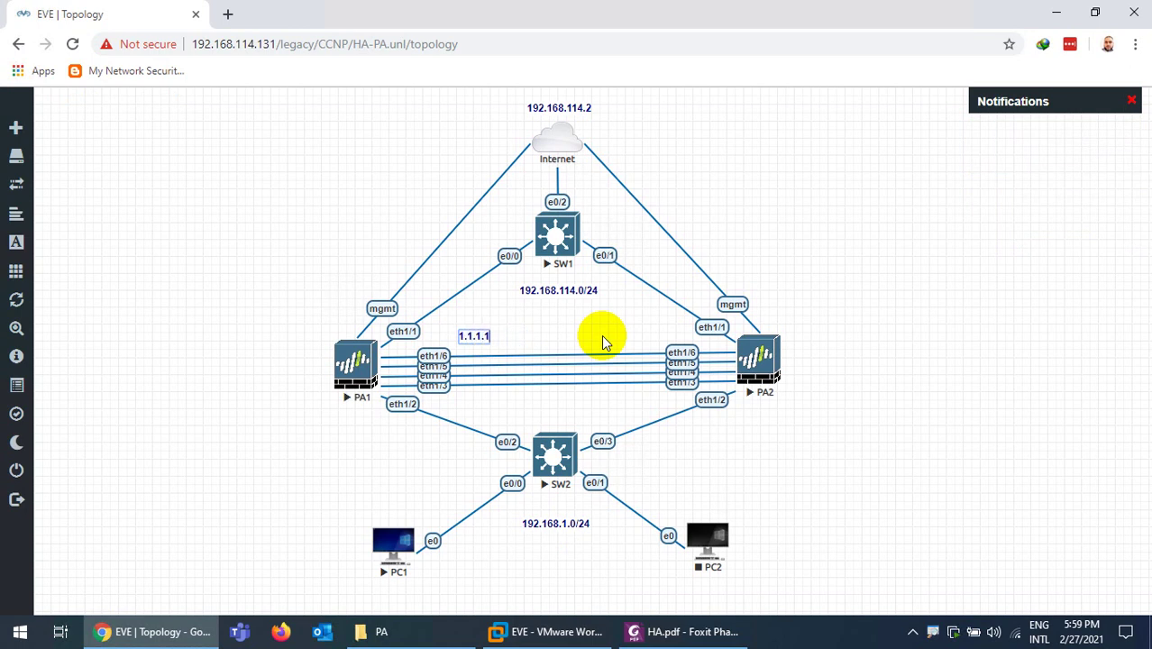
pyautogui.click(601, 334)
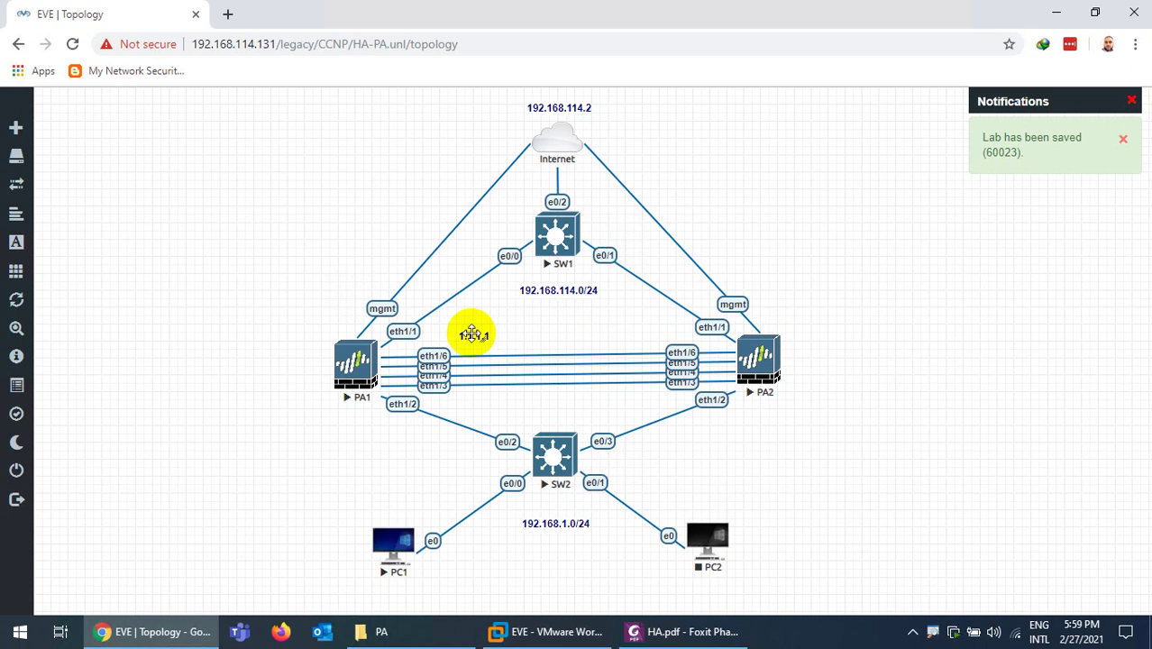
pyautogui.moveTo(471, 335); pyautogui.dragTo(467, 347)
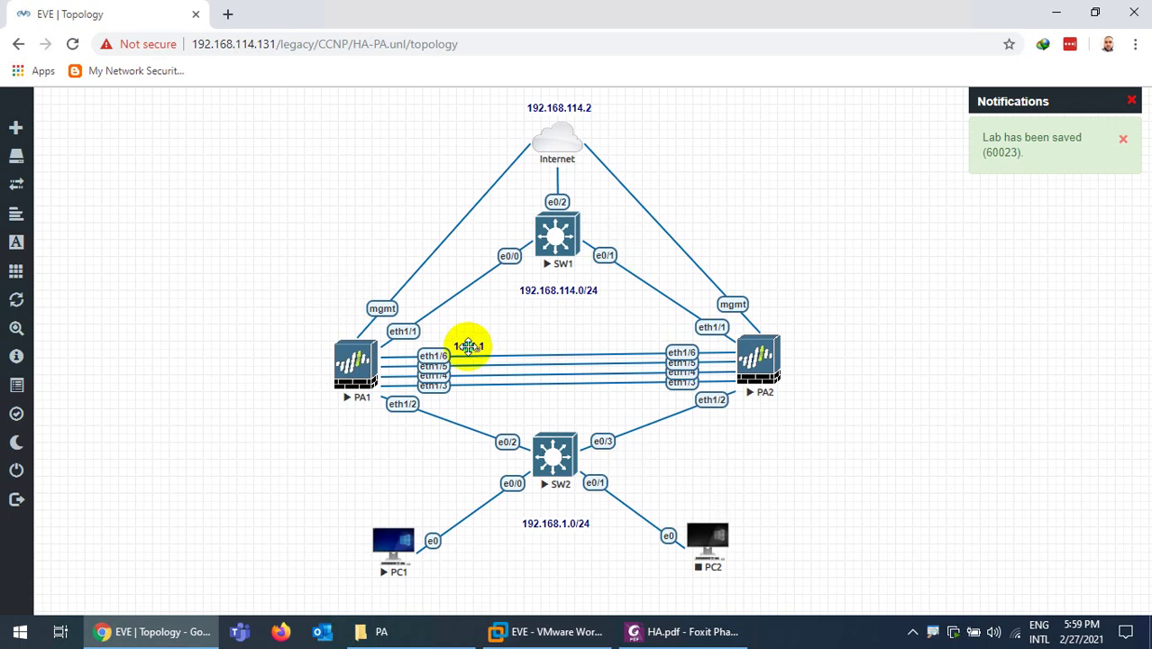
# Duplicate the 1.1.1.1 label, place the copy beside PA2's eth1/6 above the links, and change its text to 1.1.1.2
pyautogui.rightClick(467, 347)
pyautogui.click(497, 386)
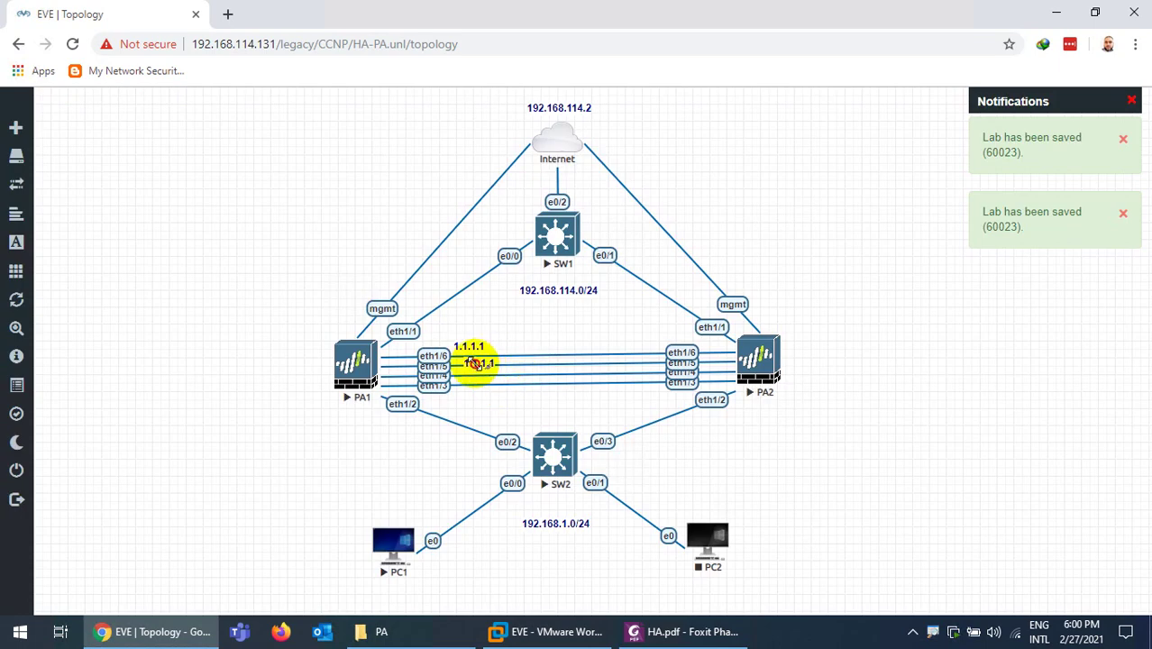
pyautogui.moveTo(475, 363); pyautogui.dragTo(637, 344)
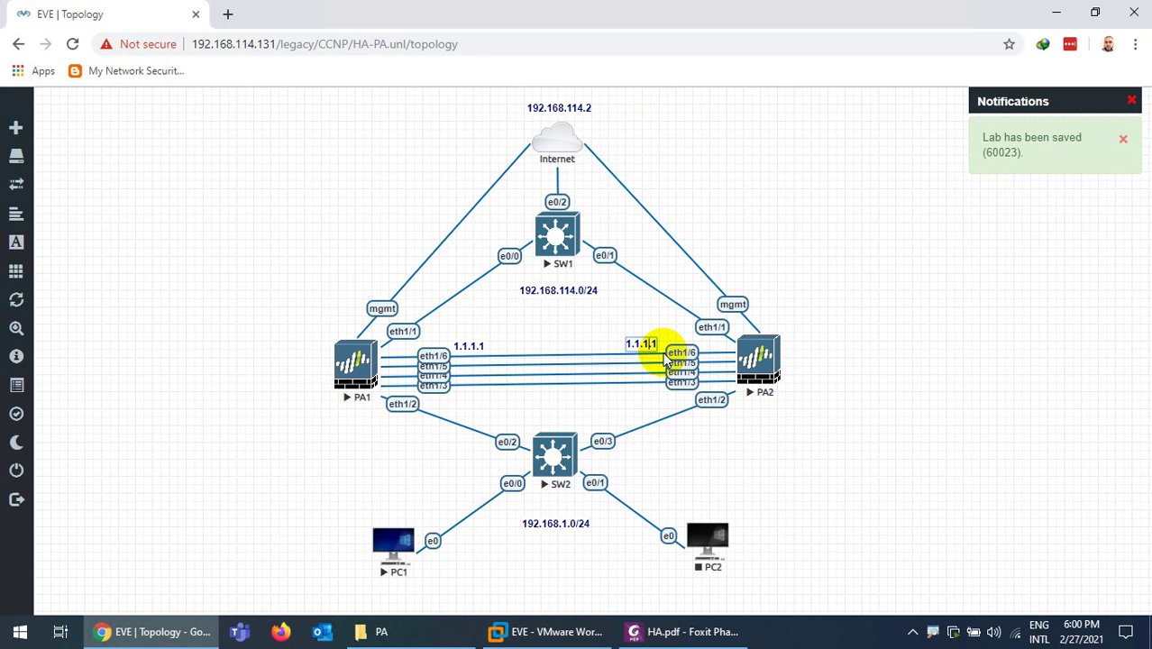
pyautogui.press('BackSpace')
pyautogui.write('2')
pyautogui.click(585, 336)
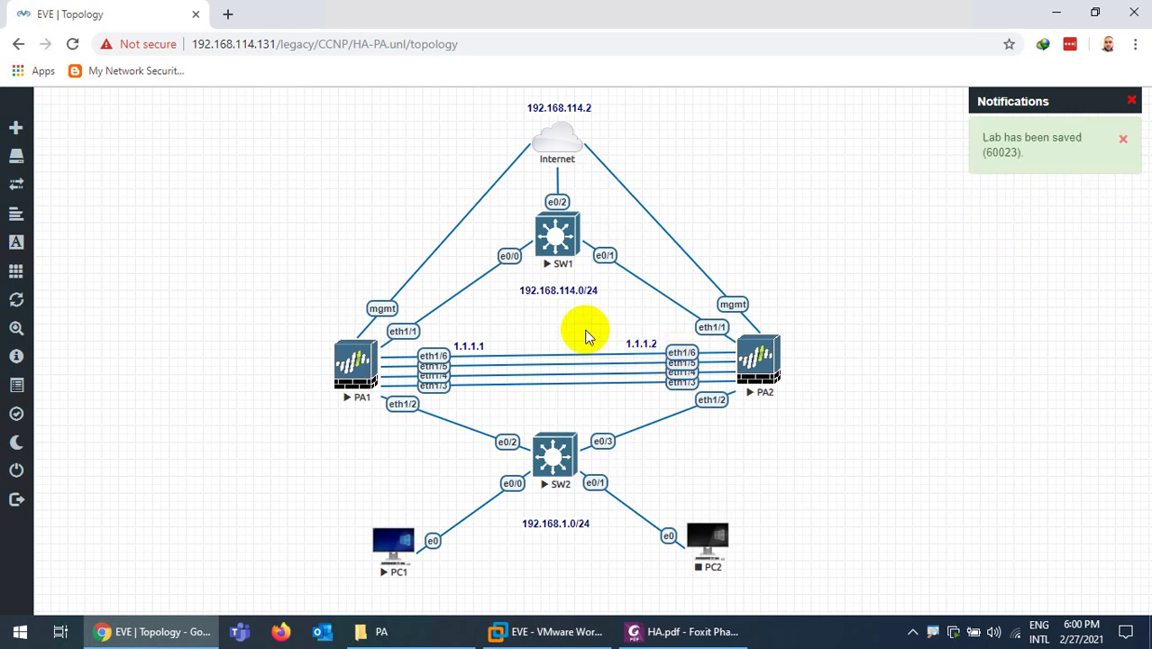
# Duplicate the 1.1.1.1 label, place the copy below the links beside PA1's eth1/3, and change its text to 2.2.2.2
pyautogui.rightClick(475, 347)
pyautogui.click(508, 384)
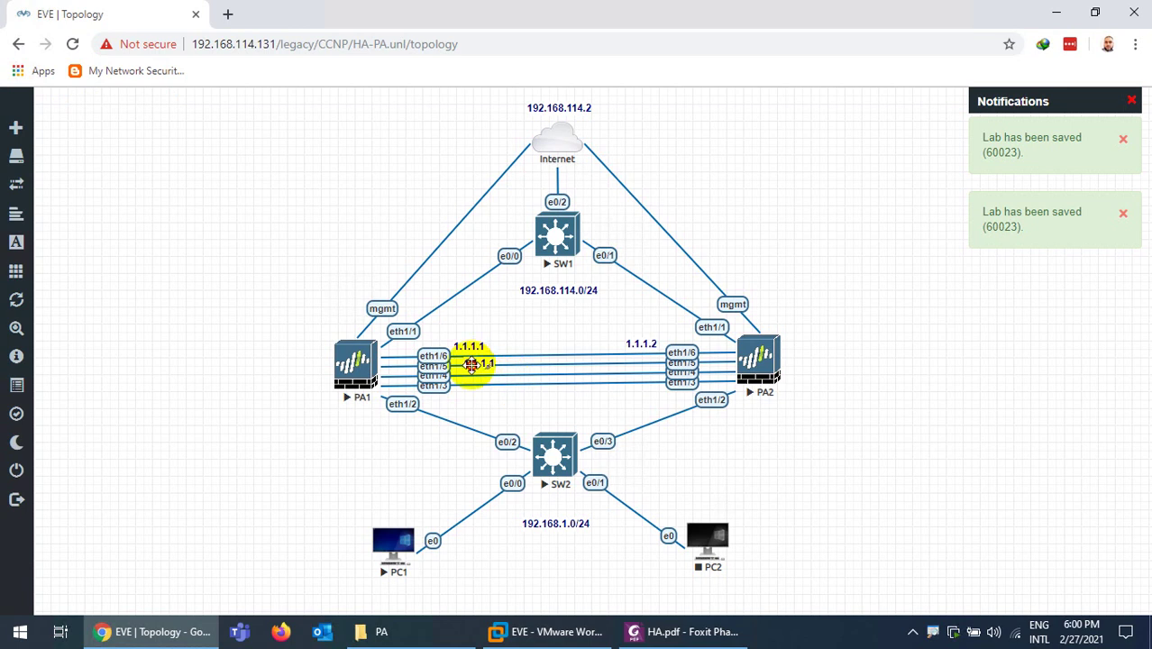
pyautogui.moveTo(471, 363); pyautogui.dragTo(465, 393)
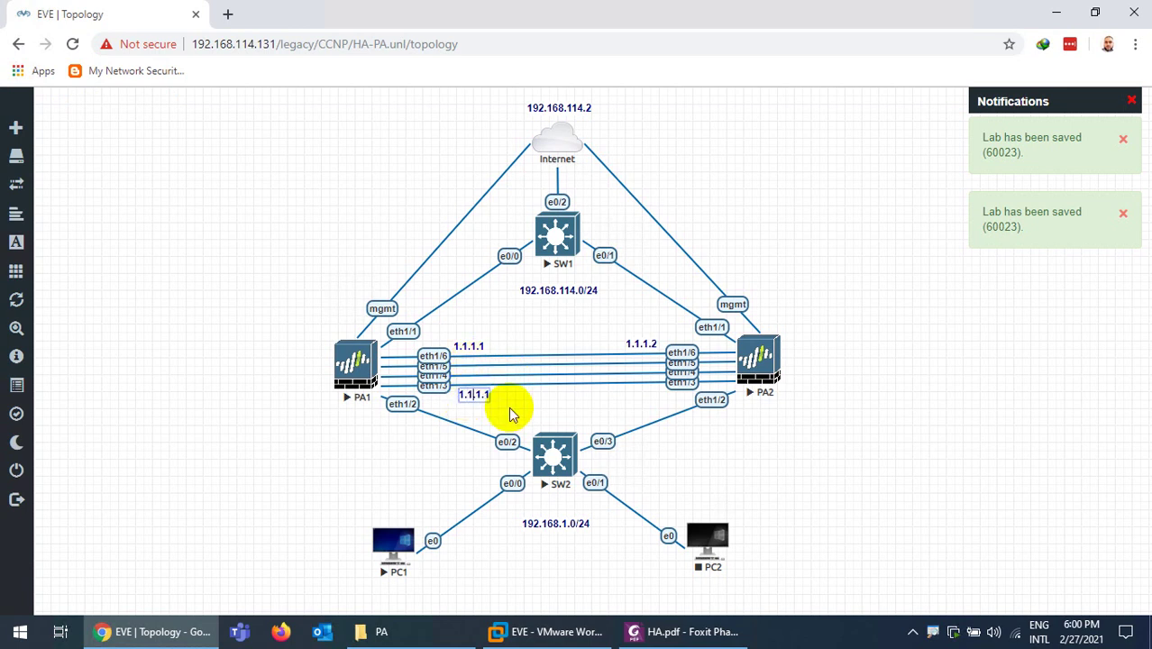
pyautogui.press('BackSpace')
pyautogui.press('BackSpace')
pyautogui.press('BackSpace')
pyautogui.press('BackSpace')
pyautogui.press('BackSpace')
pyautogui.press('BackSpace')
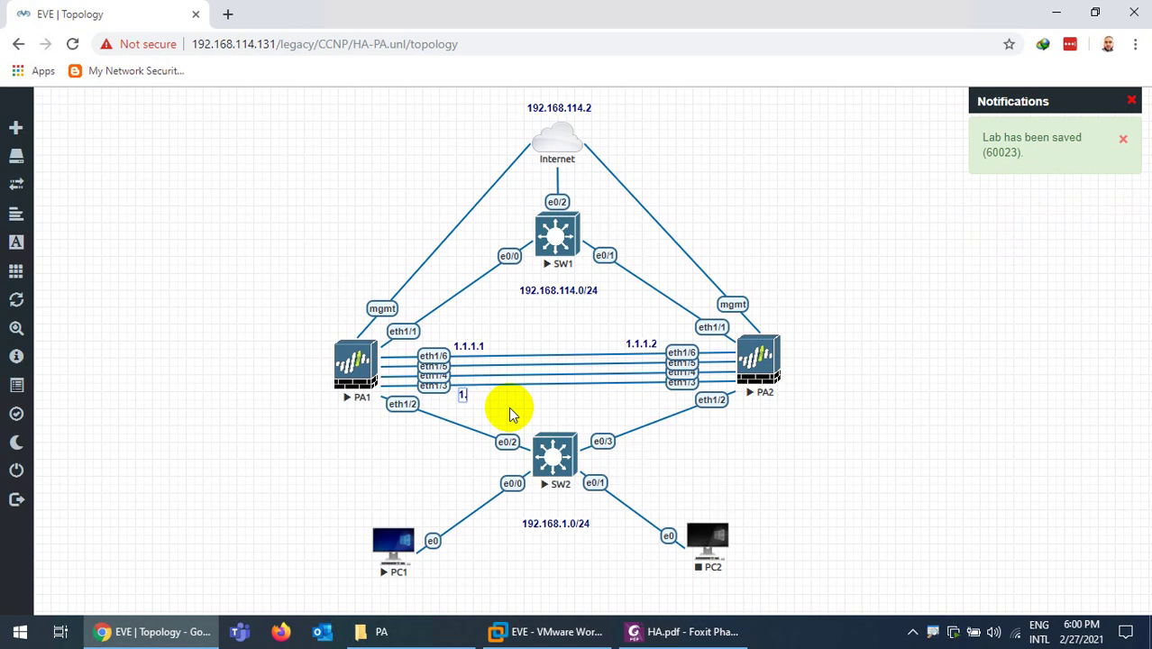
pyautogui.write('2.2.')
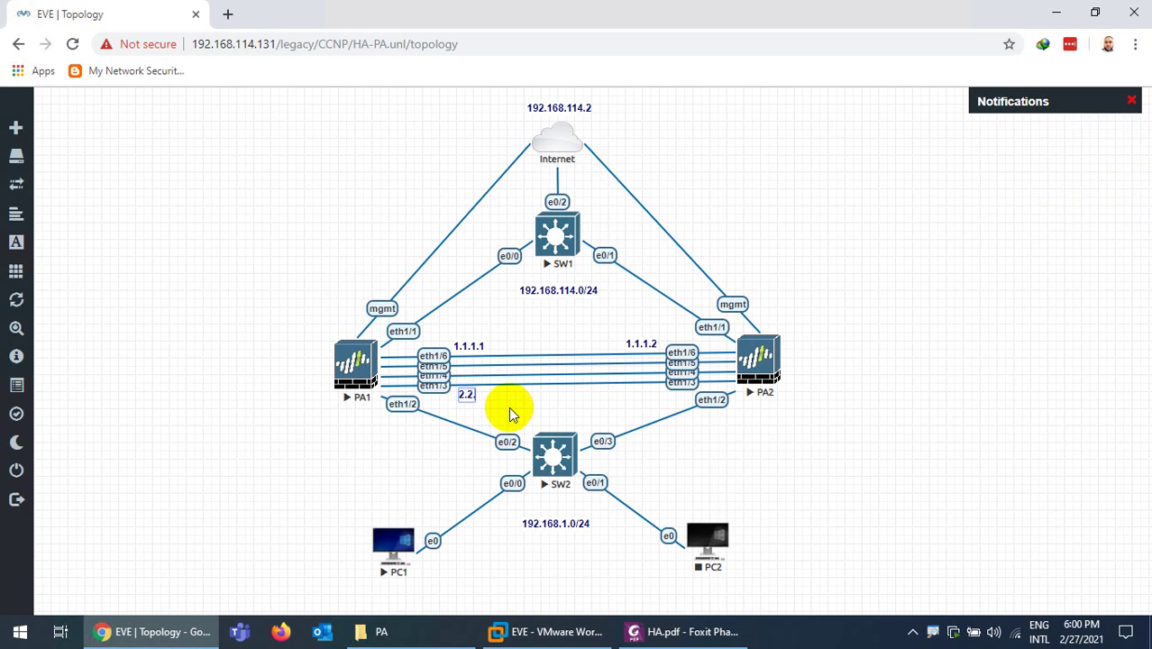
pyautogui.write('2.2')
pyautogui.press('Return')
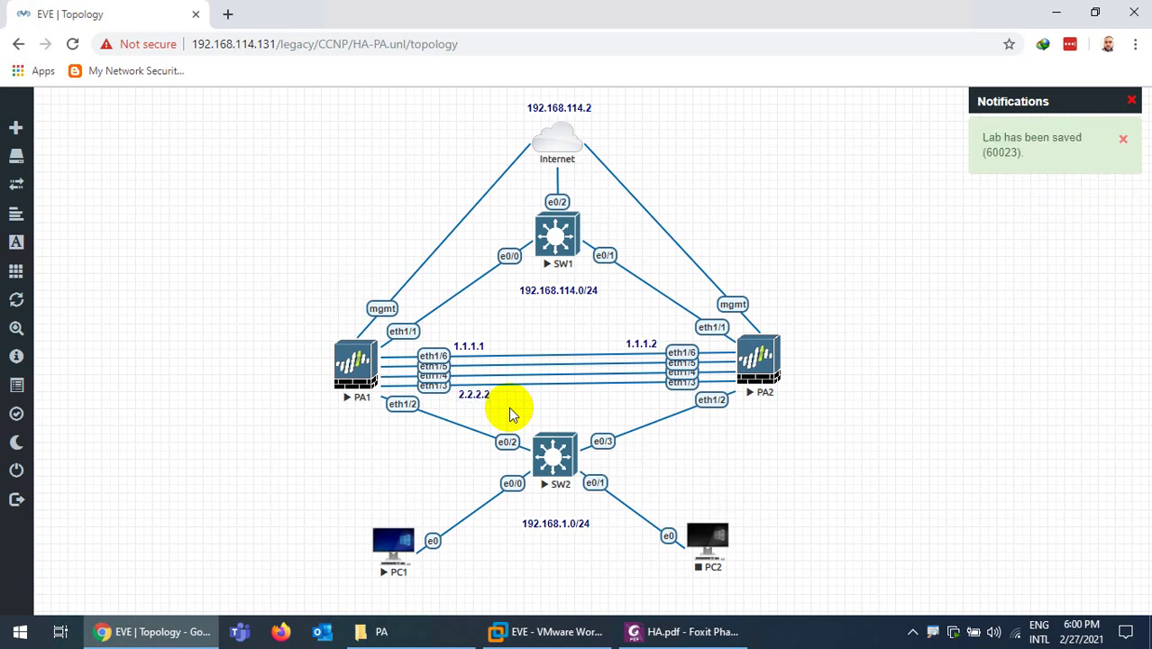
# Duplicate the 2.2.2.2 label and place the copy below the links beside PA2's eth1/3
pyautogui.rightClick(477, 400)
pyautogui.click(512, 434)
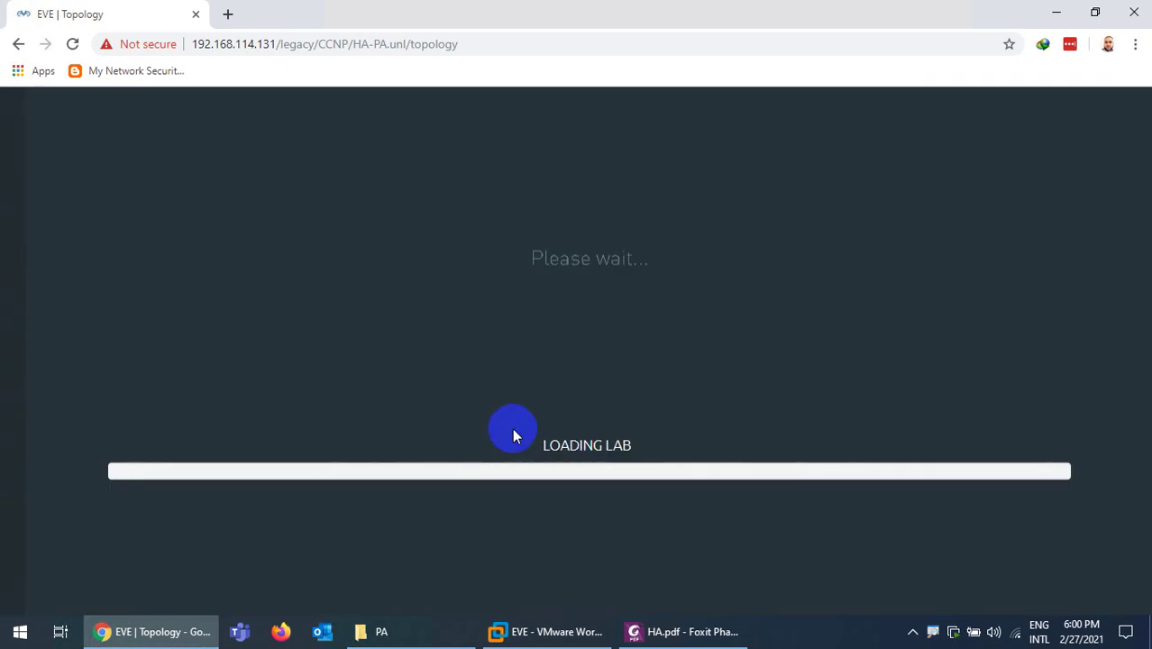
pyautogui.moveTo(484, 411); pyautogui.dragTo(648, 394)
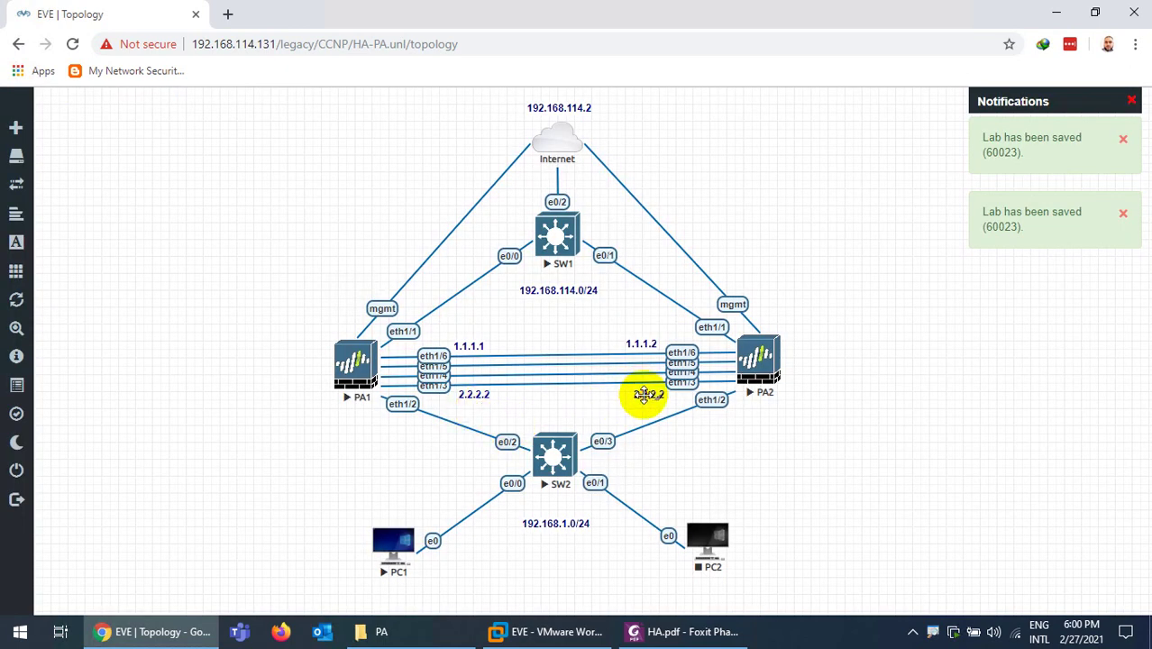
# Change the text of the label below the links beside PA1's eth1/3 to 2.2.2.1
pyautogui.doubleClick(470, 394)
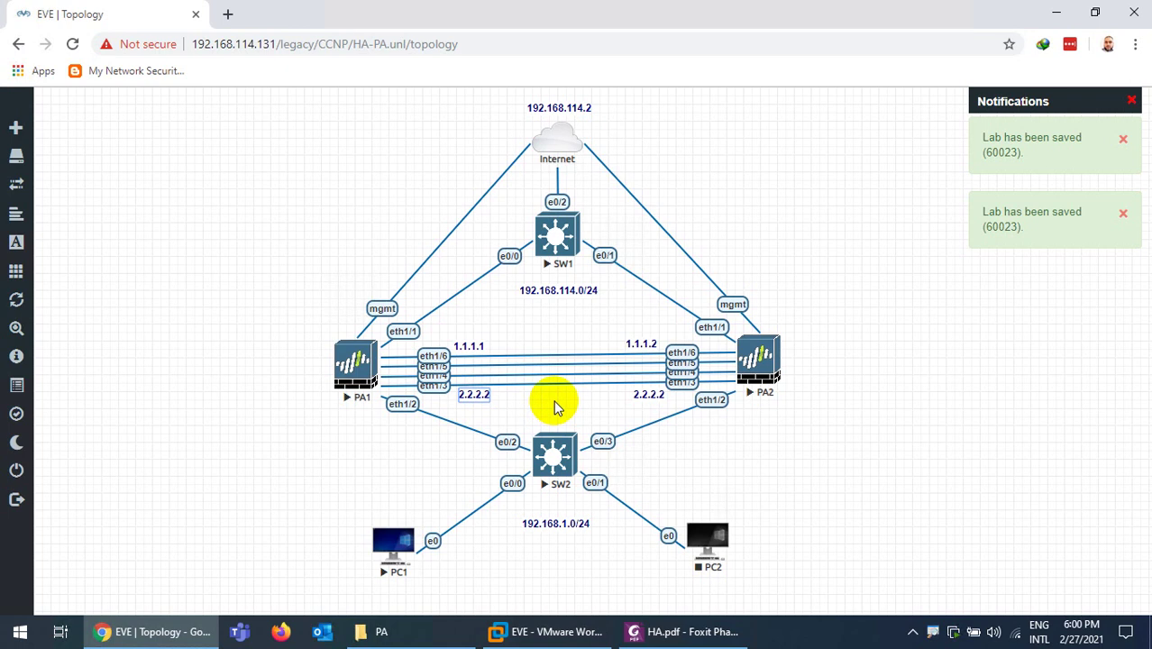
pyautogui.press('End')
pyautogui.press('BackSpace')
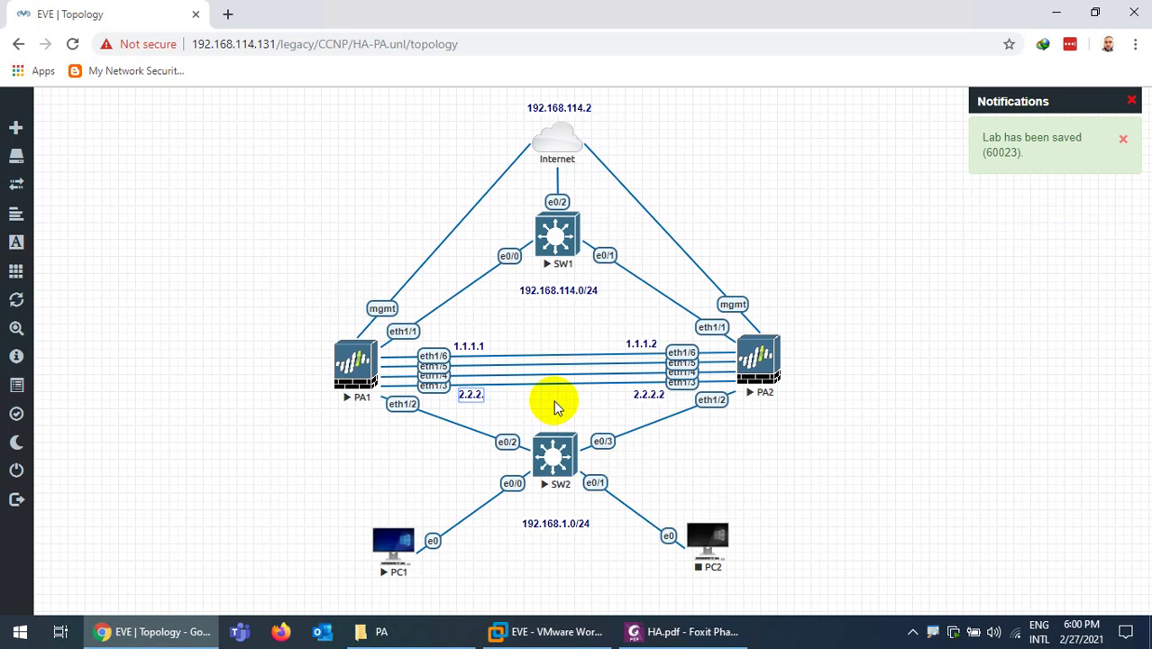
pyautogui.write('1')
pyautogui.click(757, 473)
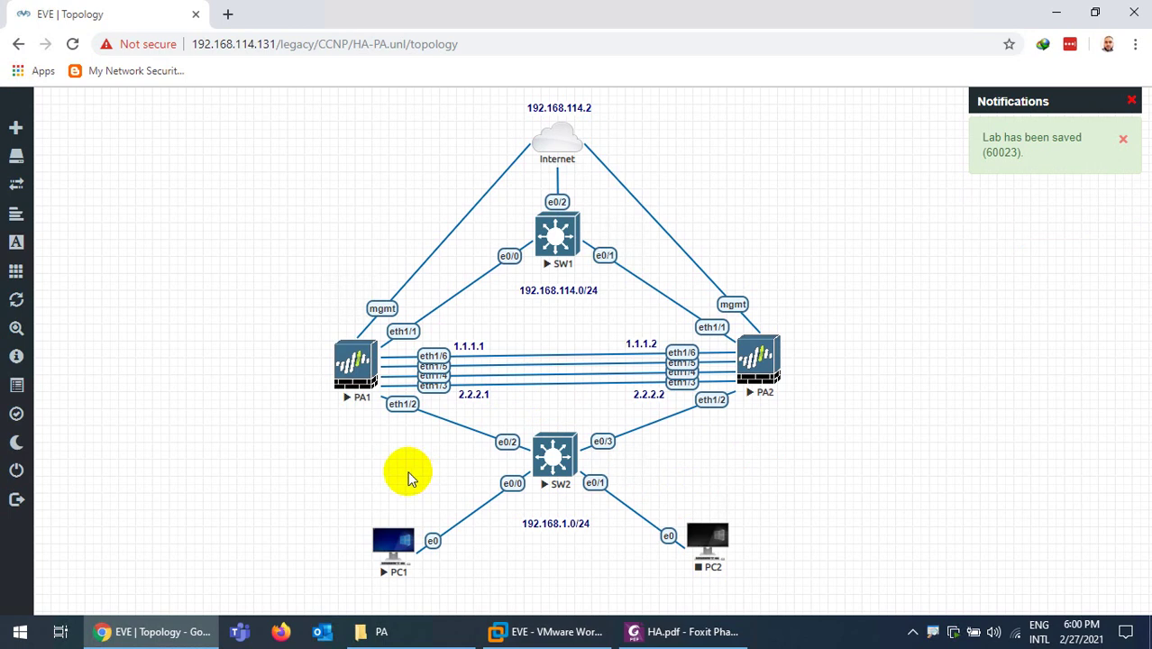
# Add a bold red text label reading Active and place it to the left of PA1
pyautogui.rightClick(243, 413)
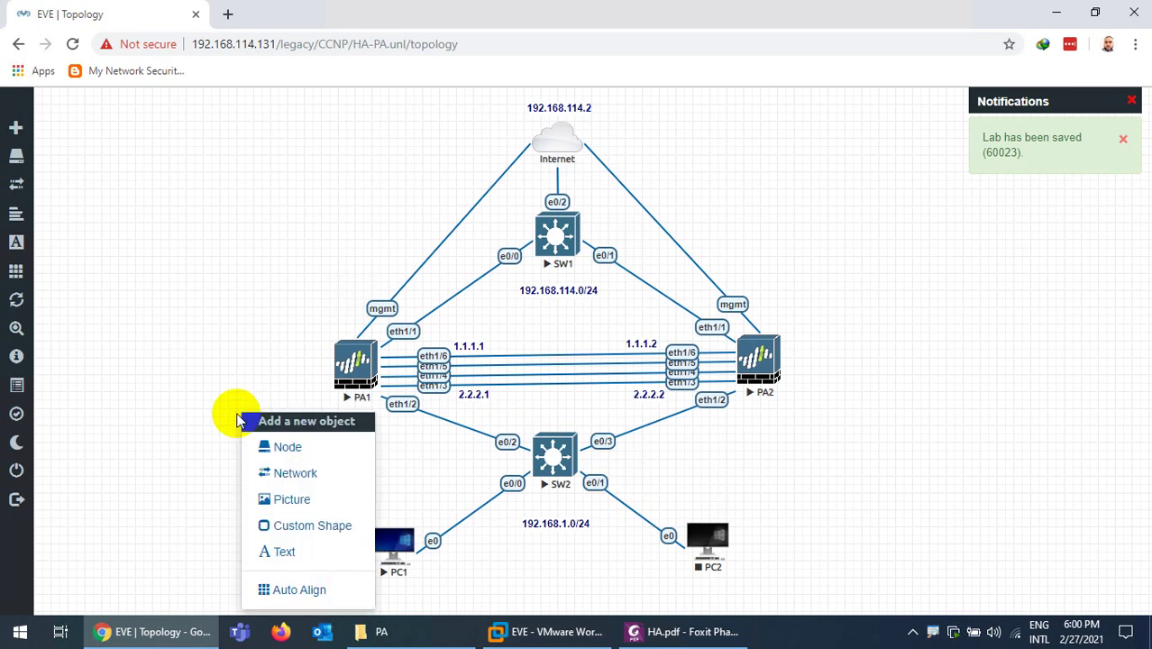
pyautogui.click(281, 550)
pyautogui.write('A')
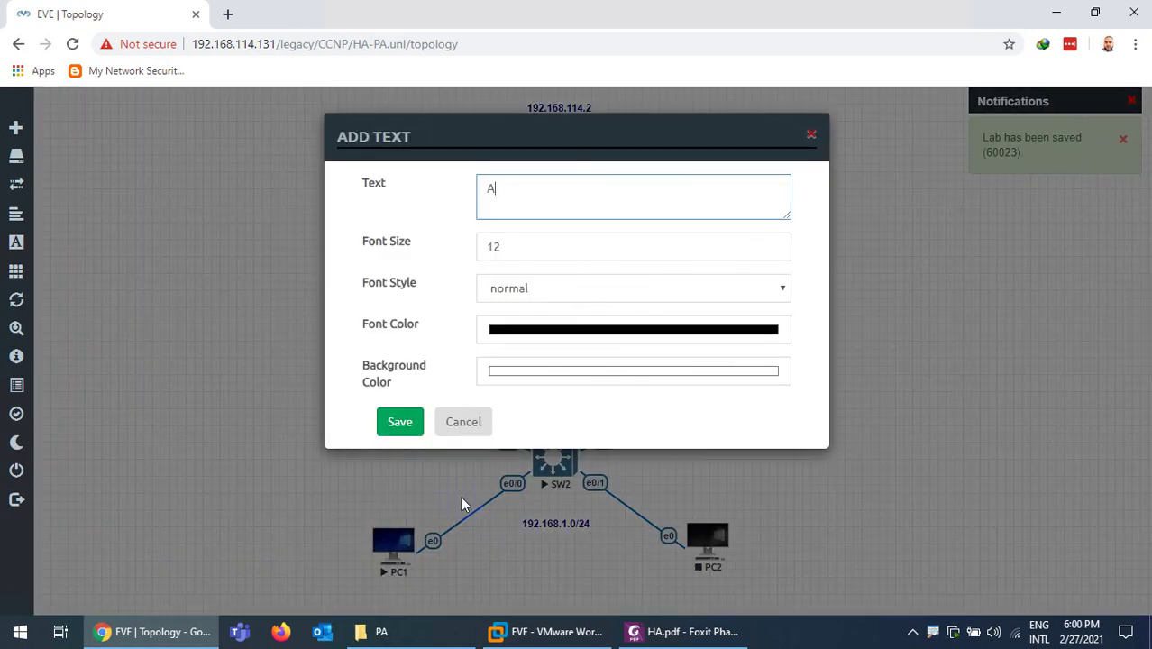
pyautogui.write('ctive')
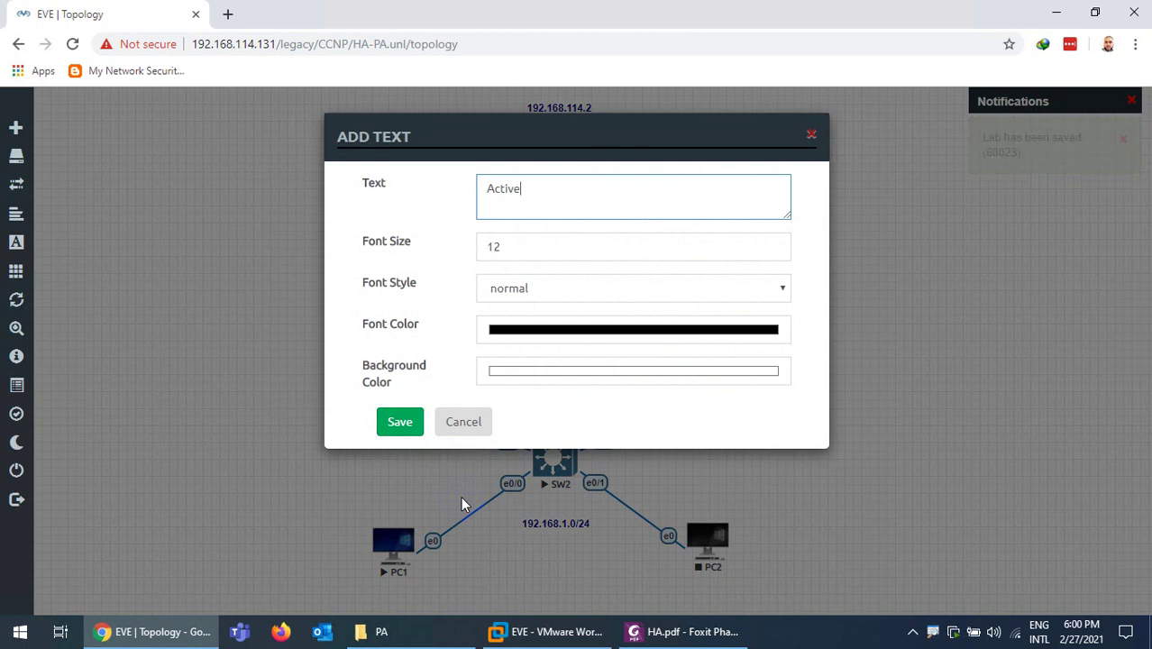
pyautogui.click(516, 296)
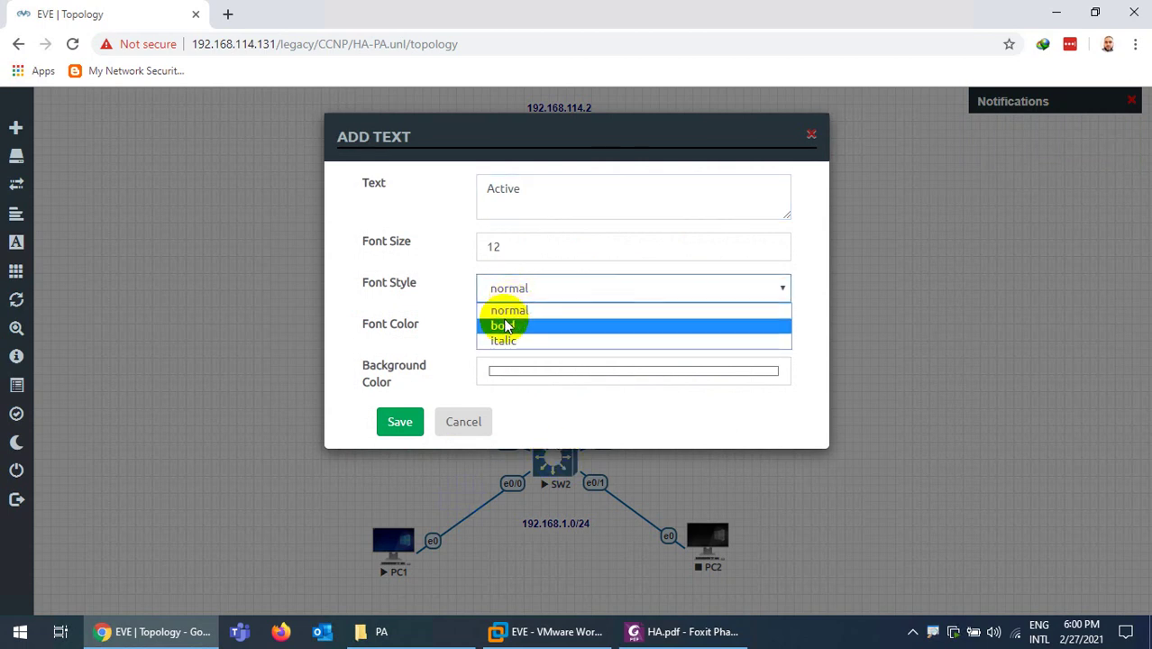
pyautogui.click(503, 324)
pyautogui.click(508, 333)
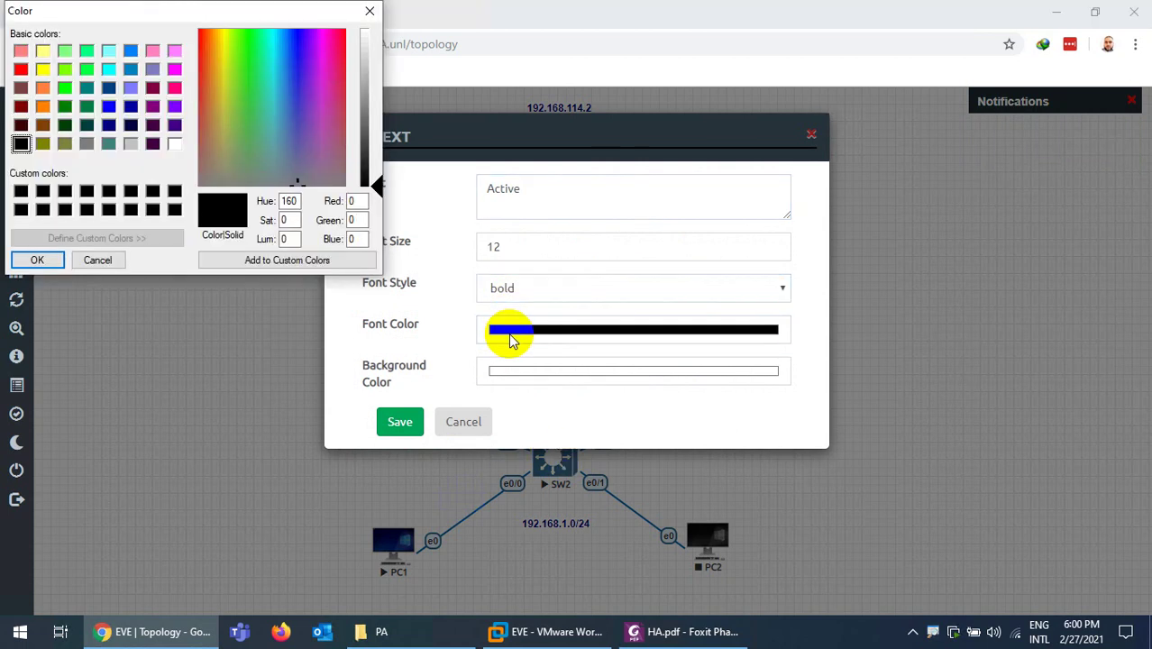
pyautogui.click(21, 69)
pyautogui.click(35, 260)
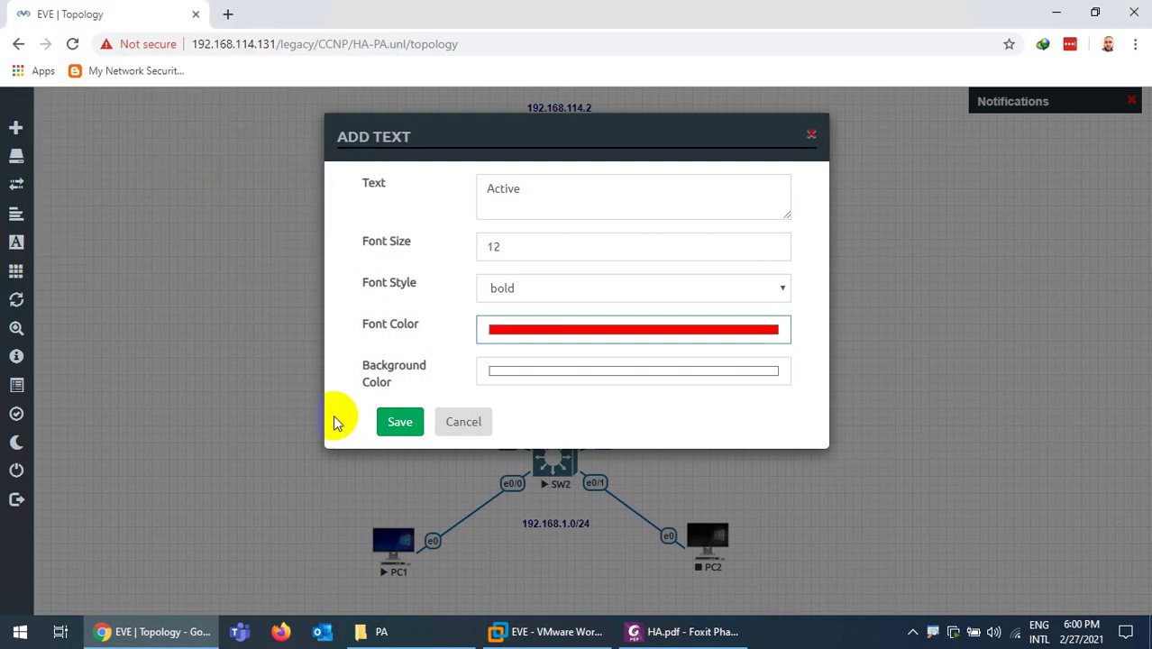
pyautogui.click(388, 427)
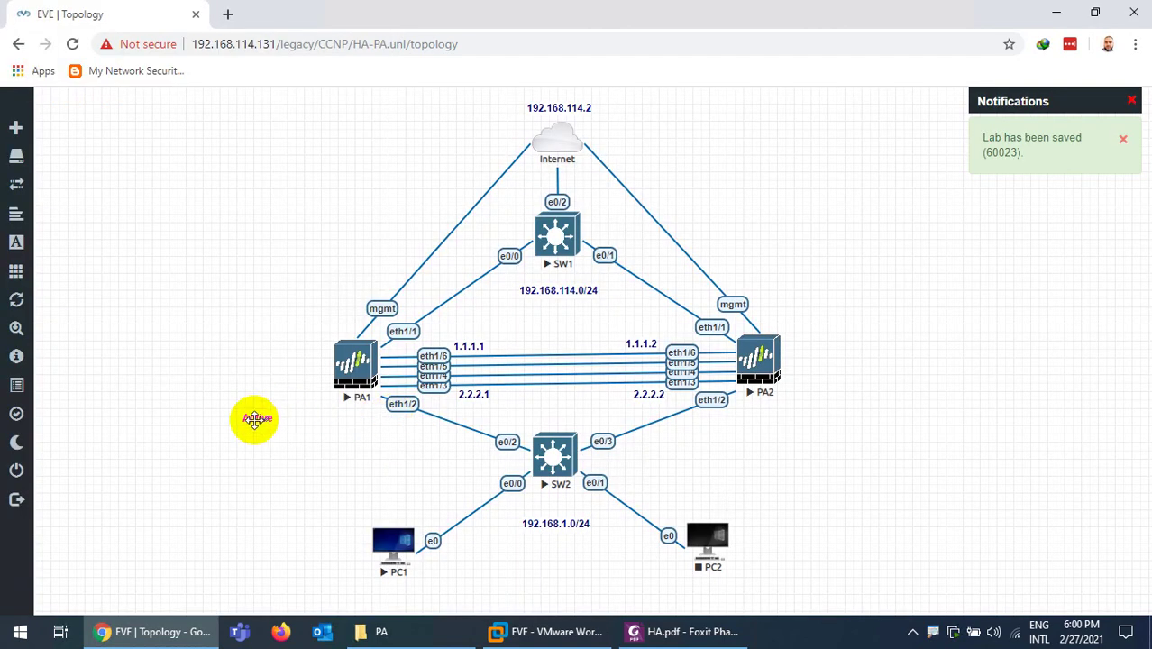
pyautogui.moveTo(253, 420); pyautogui.dragTo(301, 373)
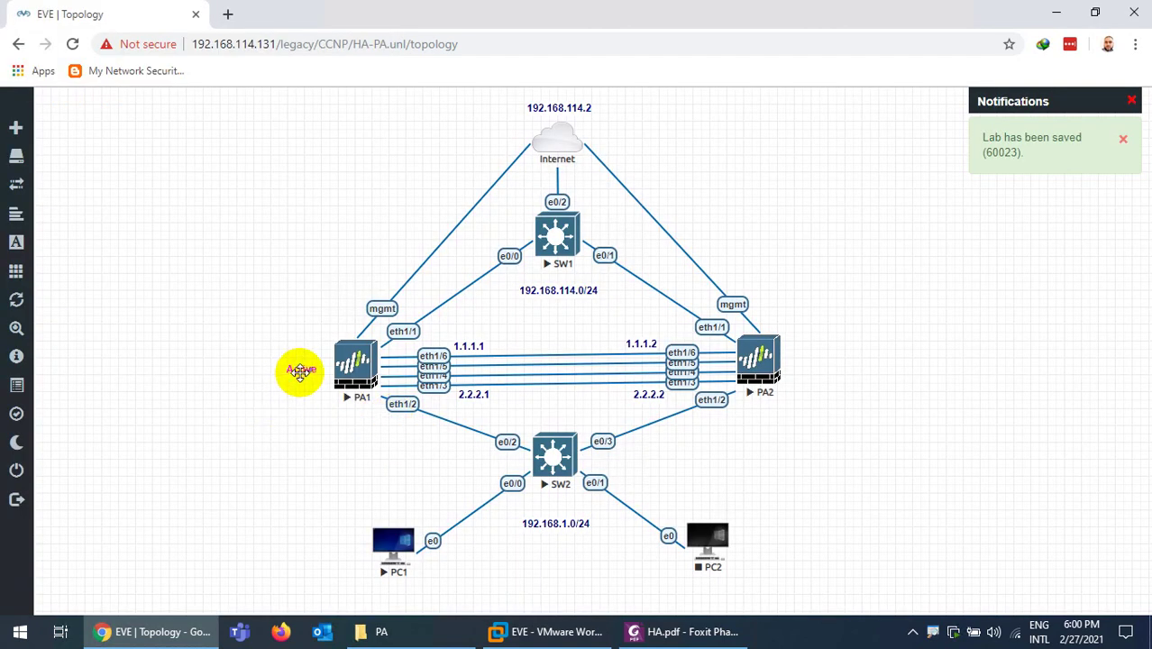
# Duplicate the Active label, place the copy to the right of PA2, and change its text to Passive
pyautogui.rightClick(301, 373)
pyautogui.click(329, 415)
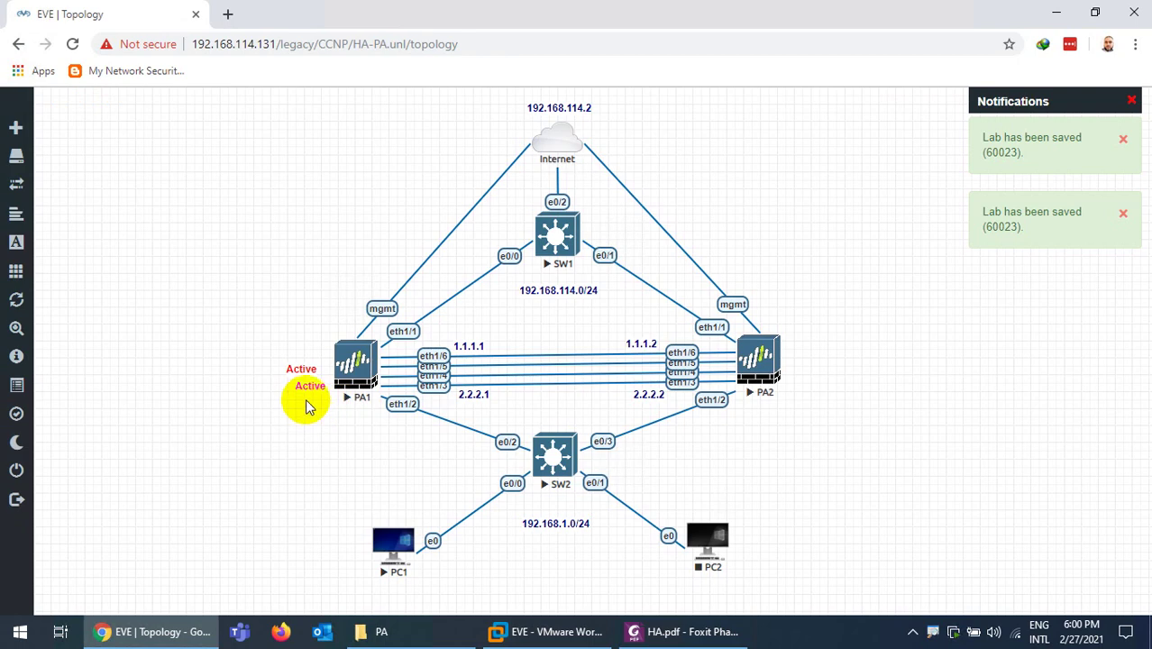
pyautogui.moveTo(301, 386); pyautogui.dragTo(805, 361)
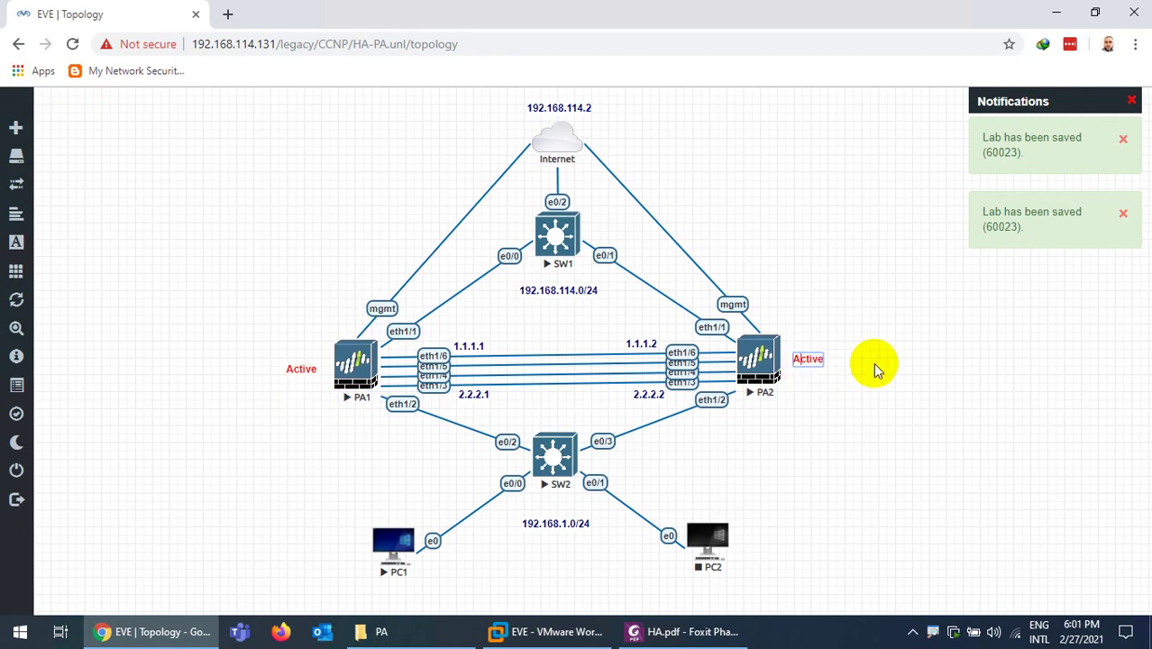
pyautogui.press('BackSpace')
pyautogui.press('BackSpace')
pyautogui.press('BackSpace')
pyautogui.press('BackSpace')
pyautogui.press('BackSpace')
pyautogui.press('BackSpace')
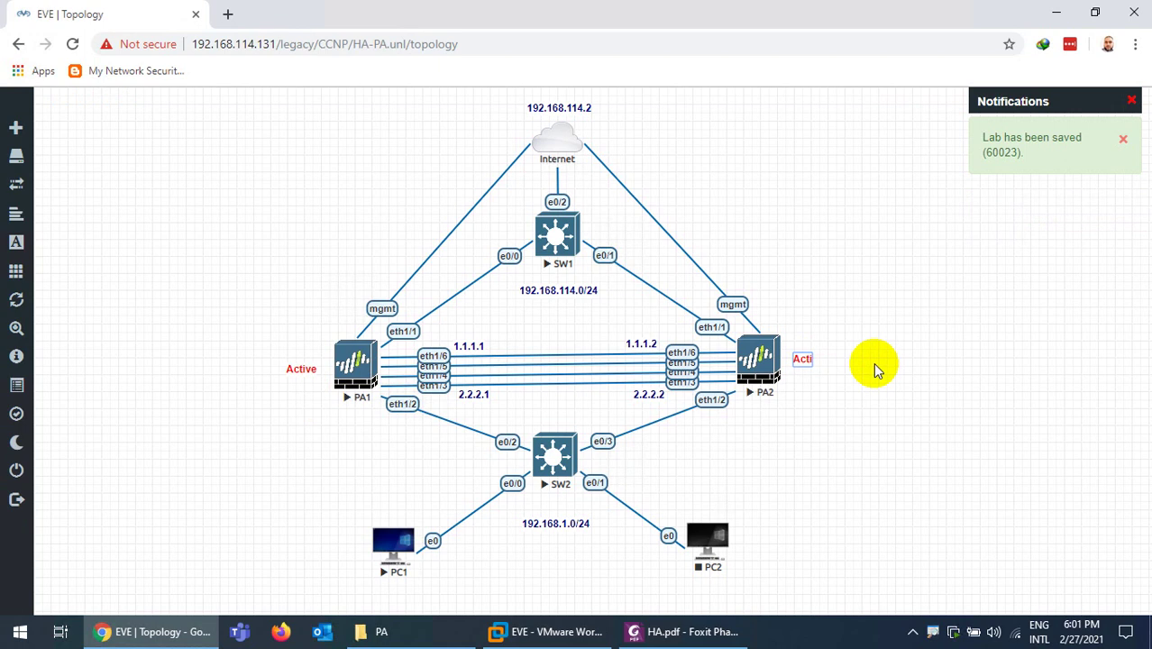
pyautogui.write('Passive')
pyautogui.click(874, 370)
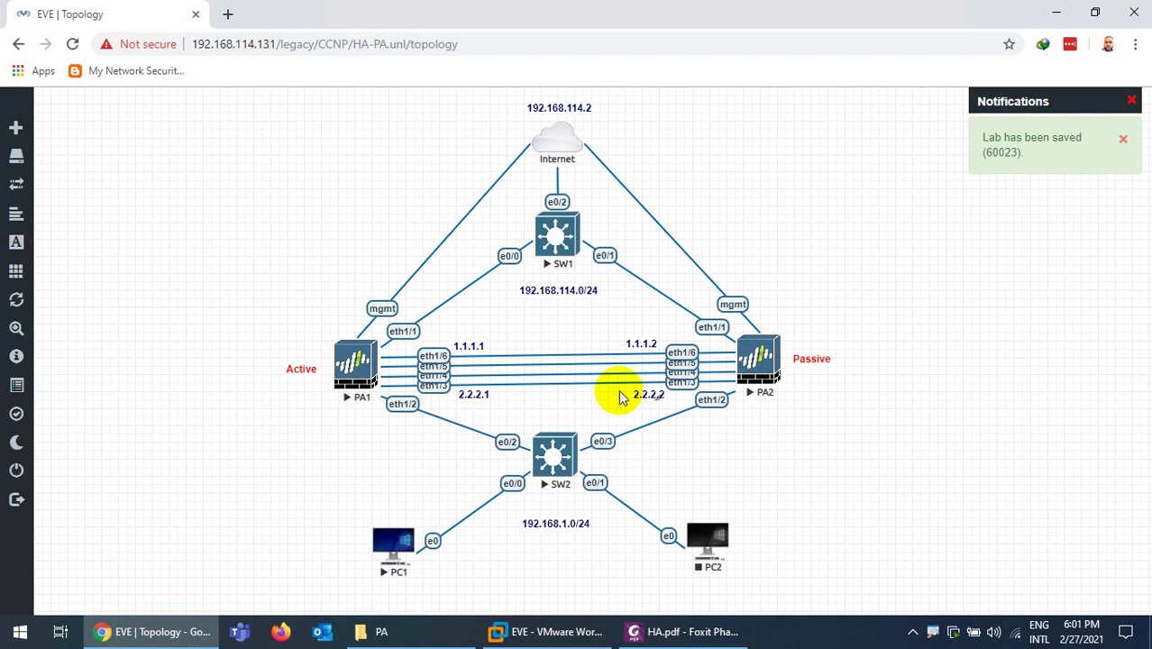
# Duplicate the Active label, place the copy just above SW2, and change its text to Inside
pyautogui.rightClick(301, 371)
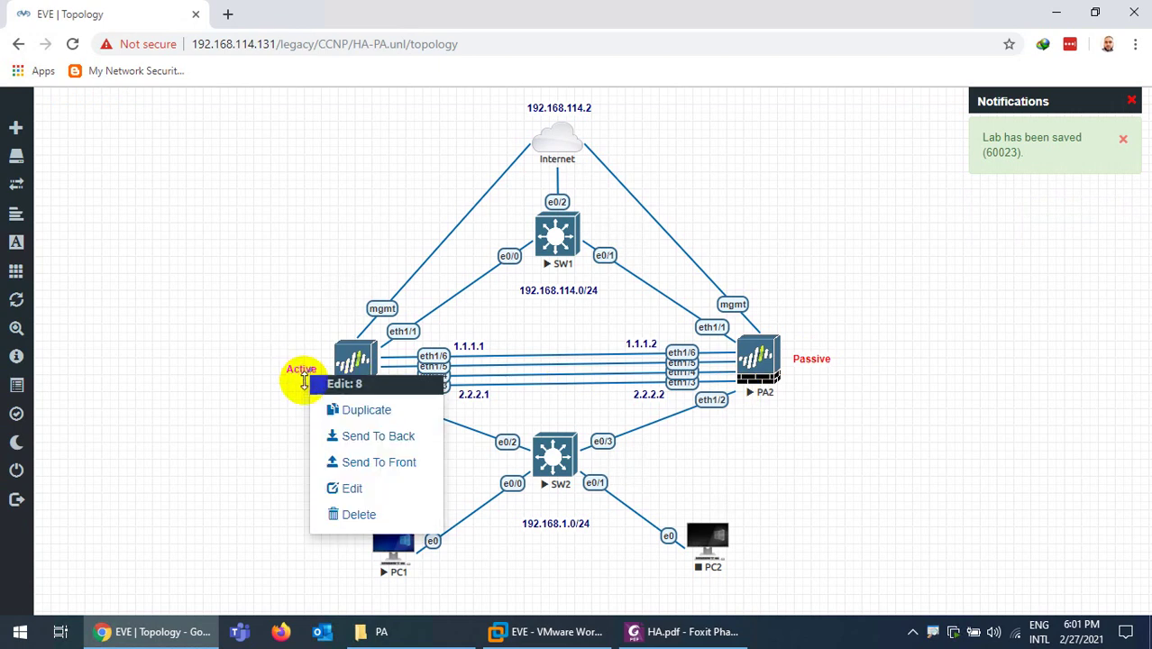
pyautogui.click(329, 407)
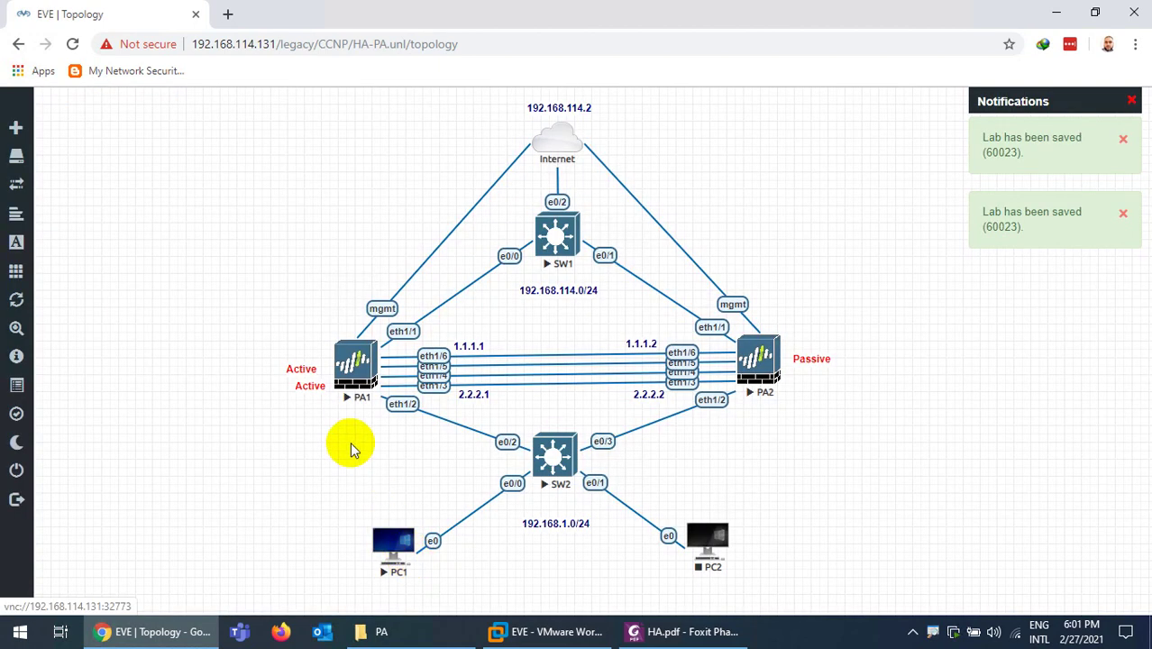
pyautogui.moveTo(304, 390); pyautogui.dragTo(555, 420)
pyautogui.press('BackSpace')
pyautogui.press('BackSpace')
pyautogui.press('BackSpace')
pyautogui.press('BackSpace')
pyautogui.press('BackSpace')
pyautogui.press('BackSpace')
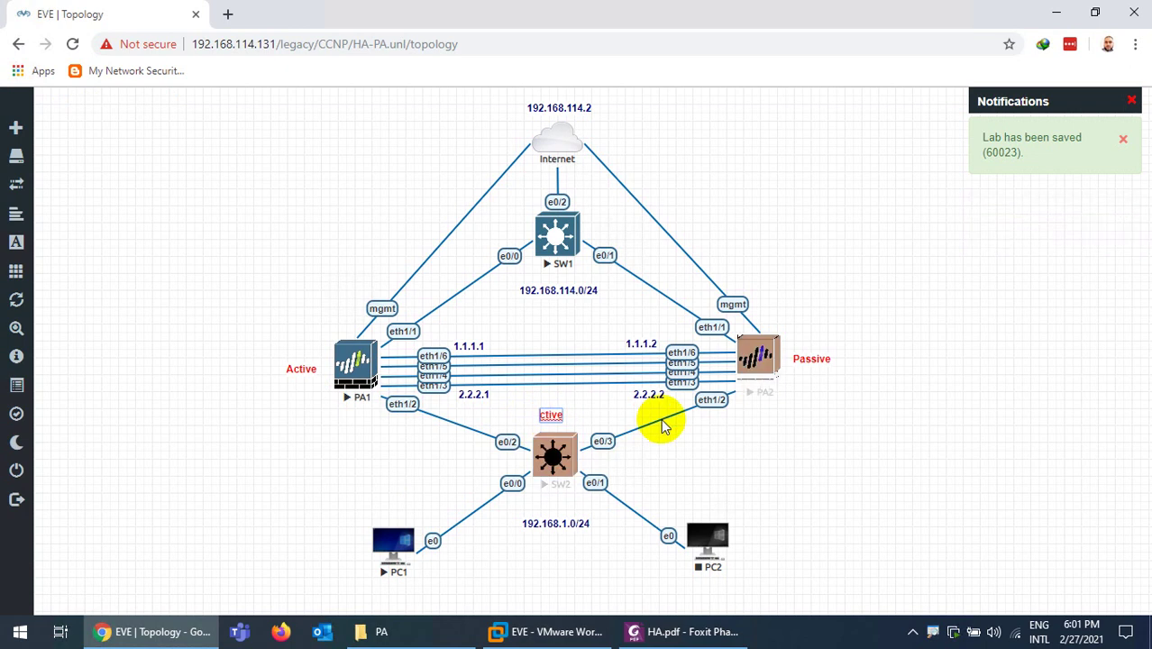
pyautogui.write('Inside')
pyautogui.click(776, 460)
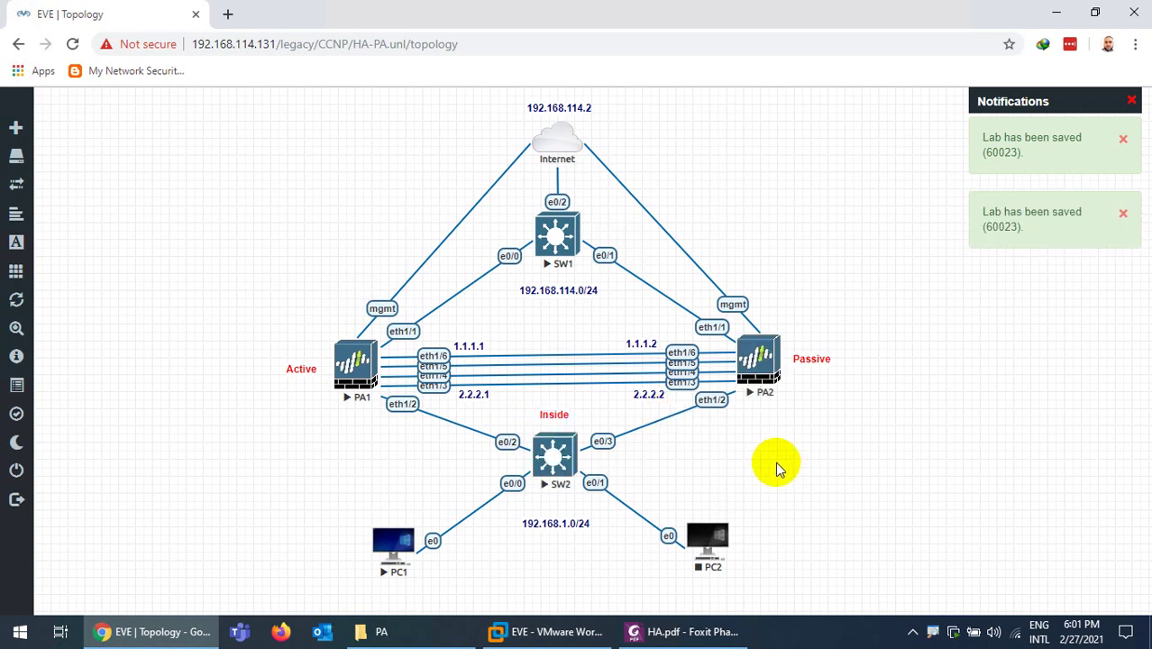
# Duplicate the Inside label, place the copy under SW1's 192.168.114.0/24 label, and change its text to Outside
pyautogui.rightClick(548, 414)
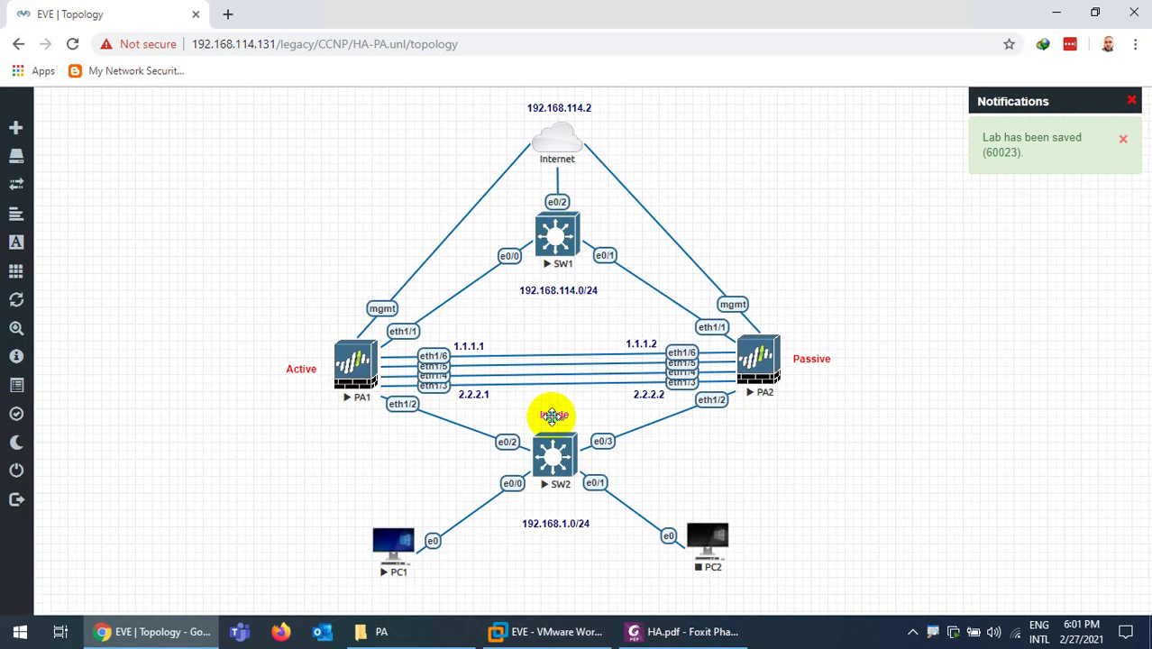
pyautogui.click(595, 455)
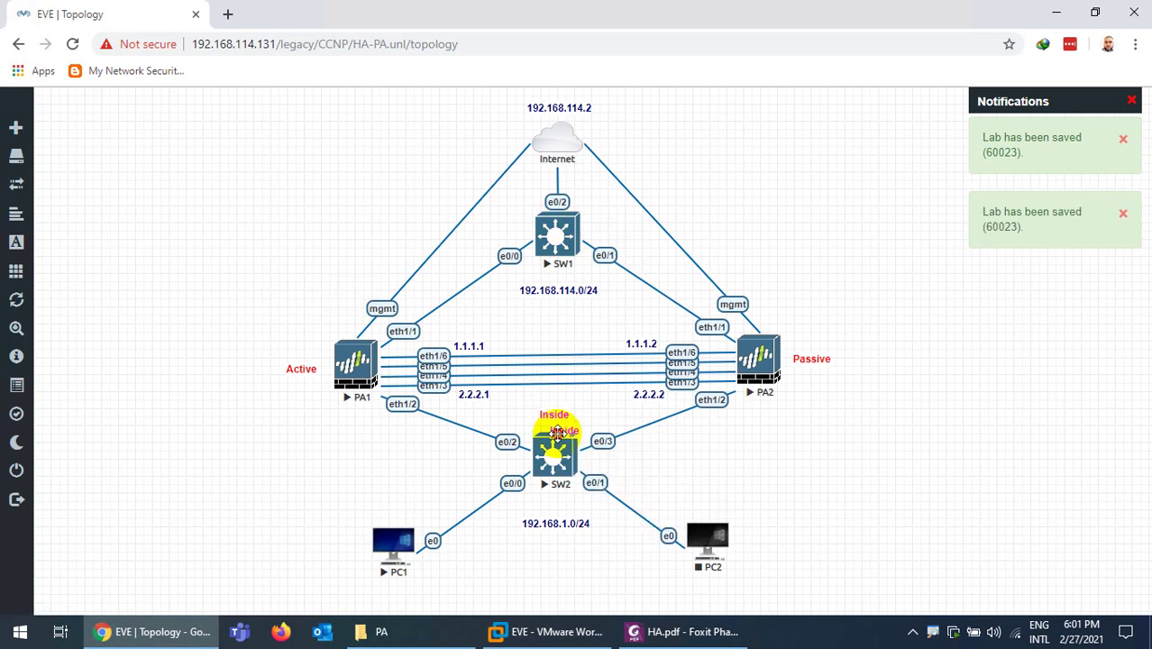
pyautogui.moveTo(553, 417); pyautogui.dragTo(556, 307)
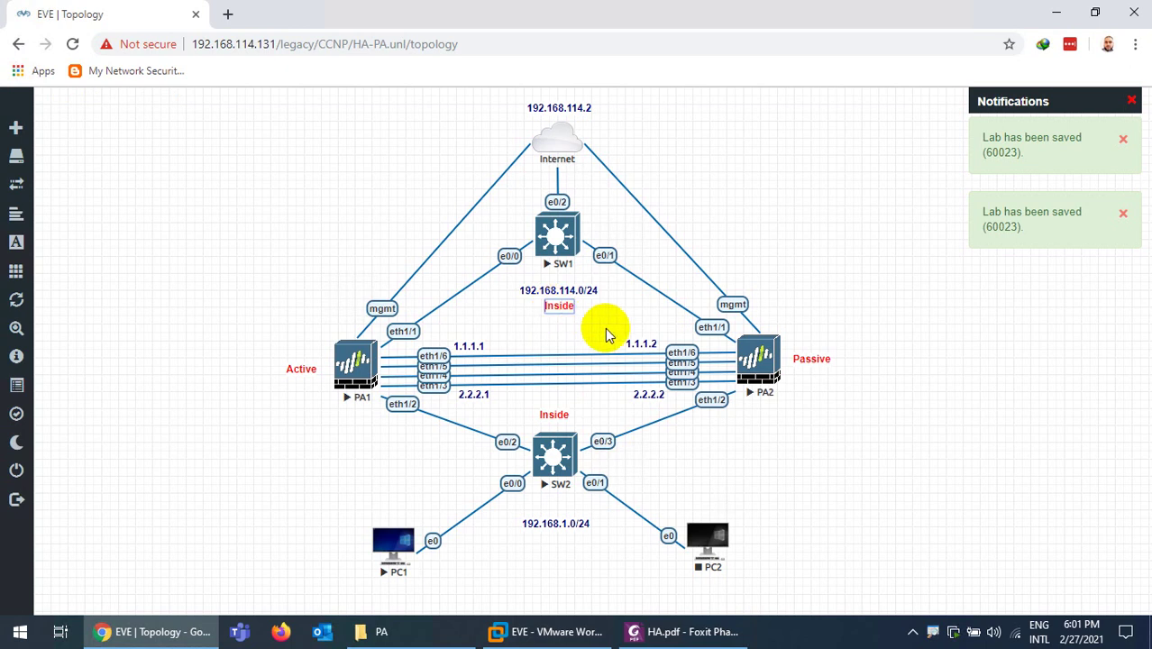
pyautogui.press('BackSpace')
pyautogui.press('BackSpace')
pyautogui.write('Out')
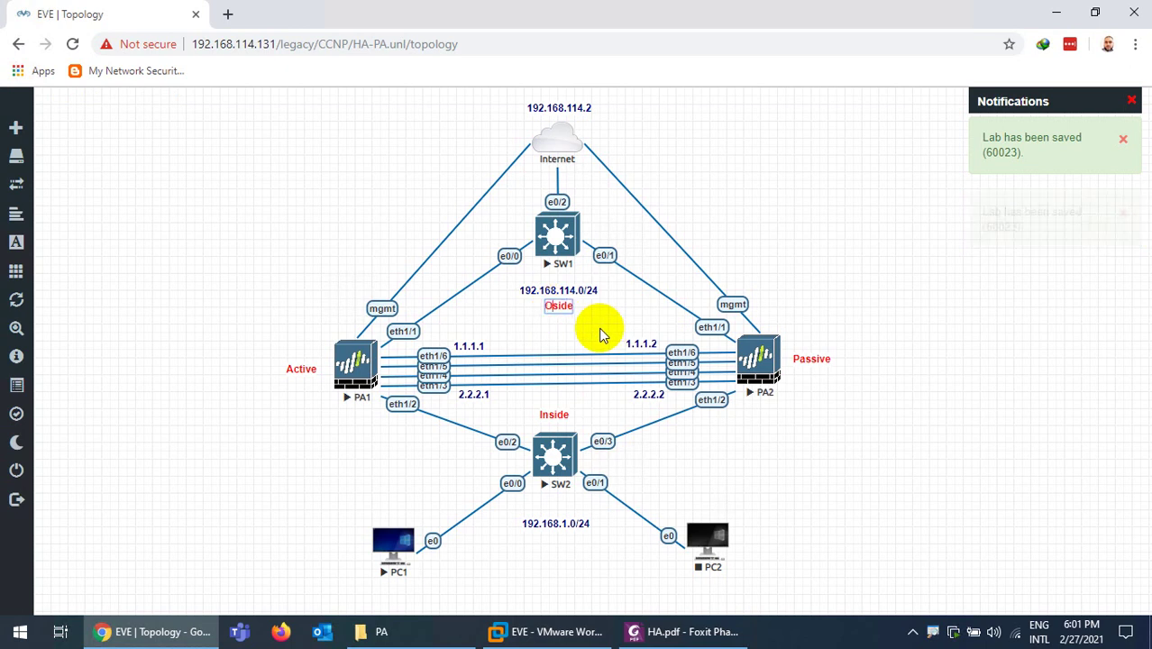
pyautogui.click(1026, 393)
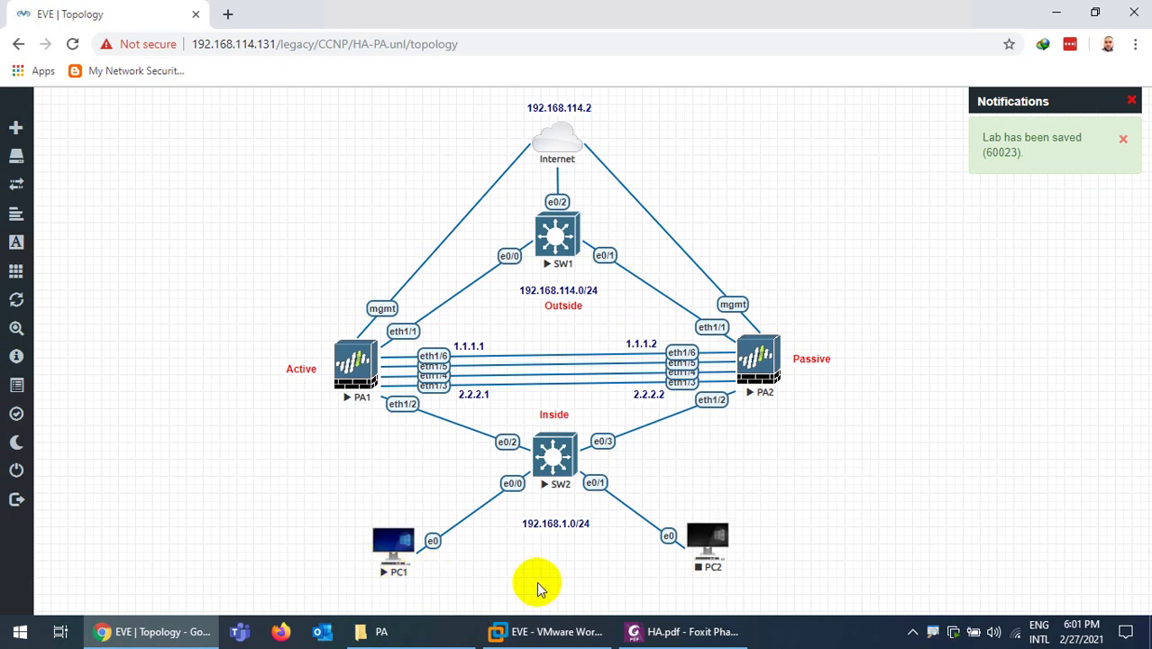
# Duplicate the 192.168.1.0/24 label, place the copy below PC1, and change its text to 192.168.1.1
pyautogui.rightClick(554, 524)
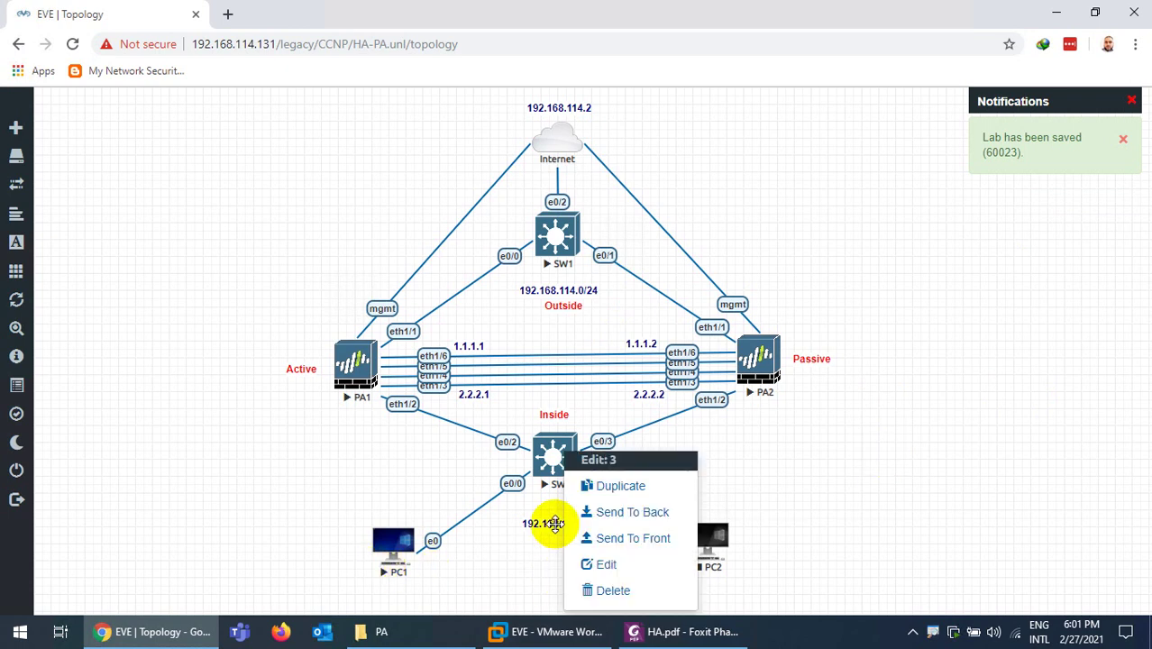
pyautogui.click(590, 485)
pyautogui.moveTo(565, 559); pyautogui.dragTo(401, 591)
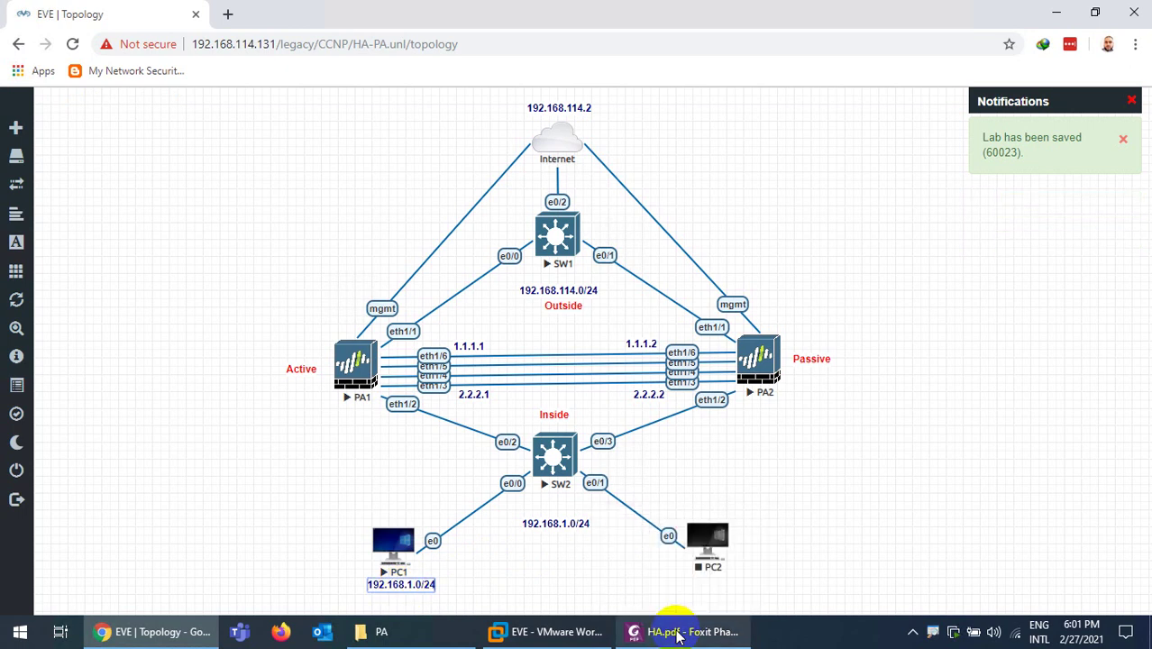
pyautogui.press('BackSpace')
pyautogui.press('BackSpace')
pyautogui.press('BackSpace')
pyautogui.write('1')
pyautogui.click(518, 560)
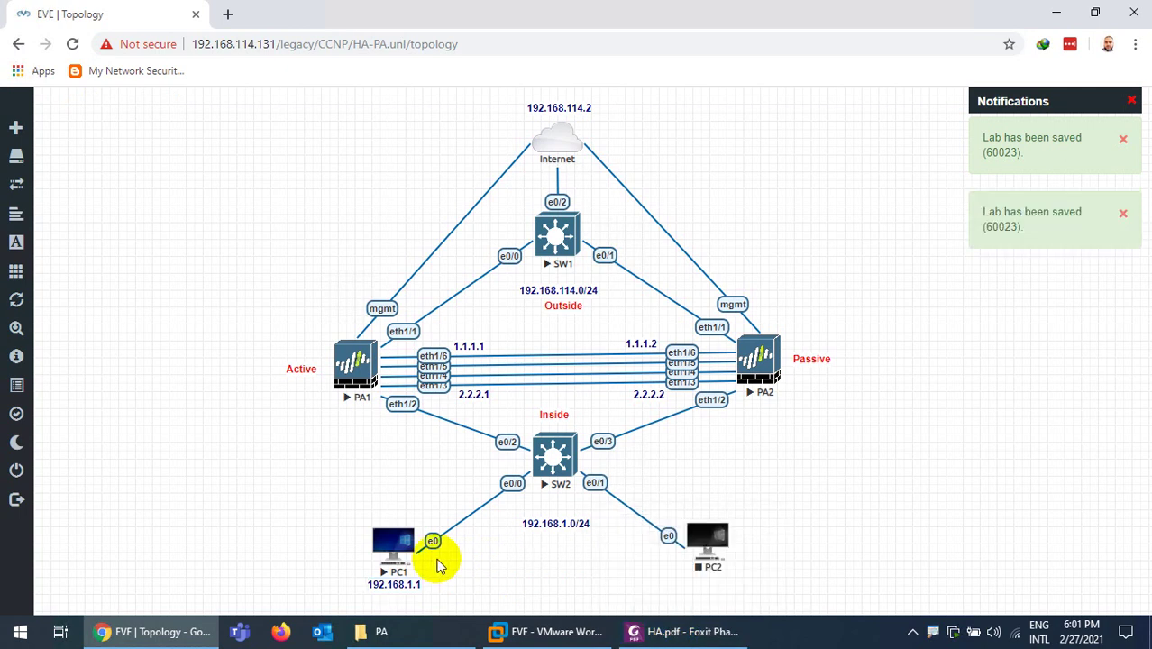
# Duplicate the label under PC1, place the copy below PC2, and change its text to 192.168.1.2
pyautogui.rightClick(389, 584)
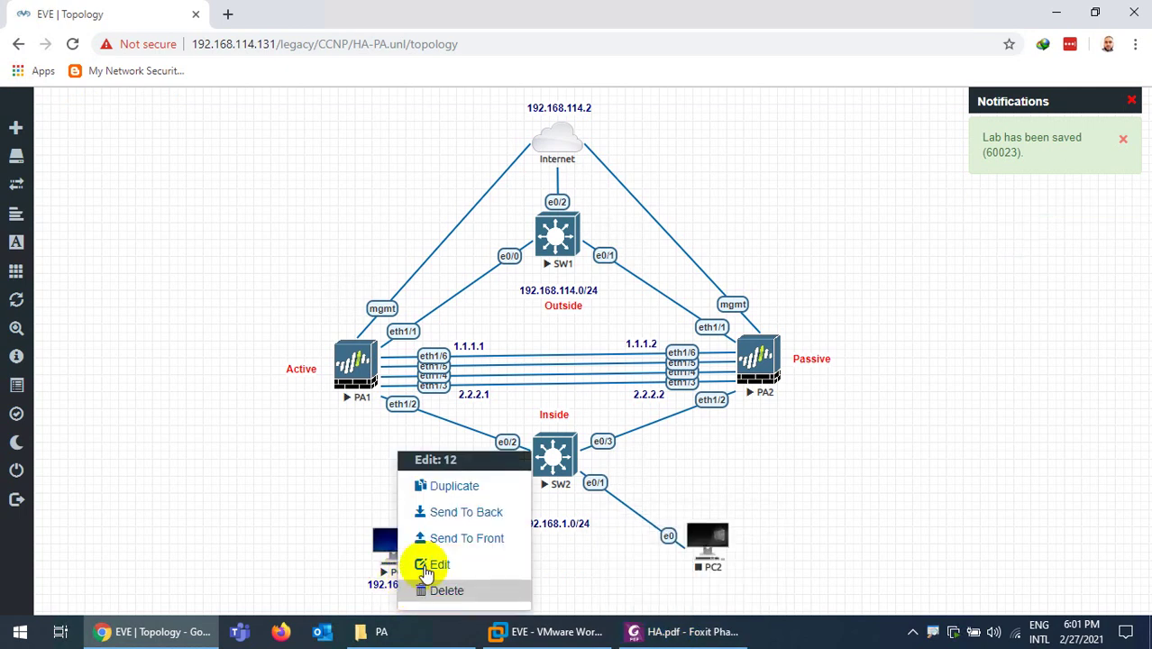
pyautogui.click(421, 506)
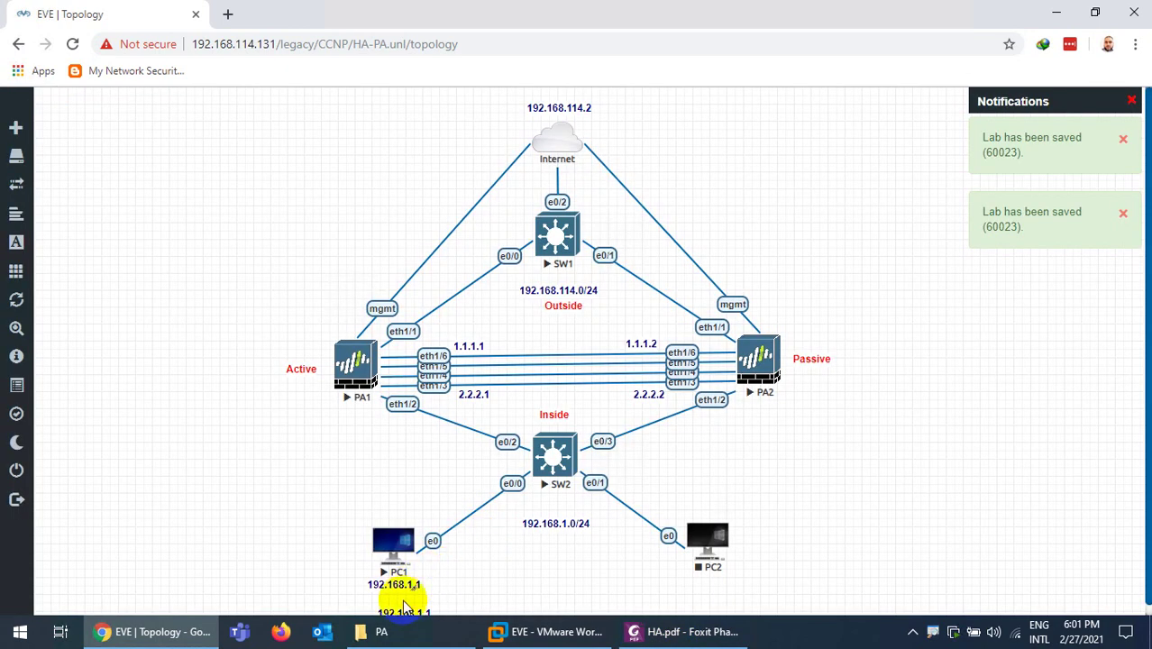
pyautogui.moveTo(399, 586); pyautogui.dragTo(716, 584)
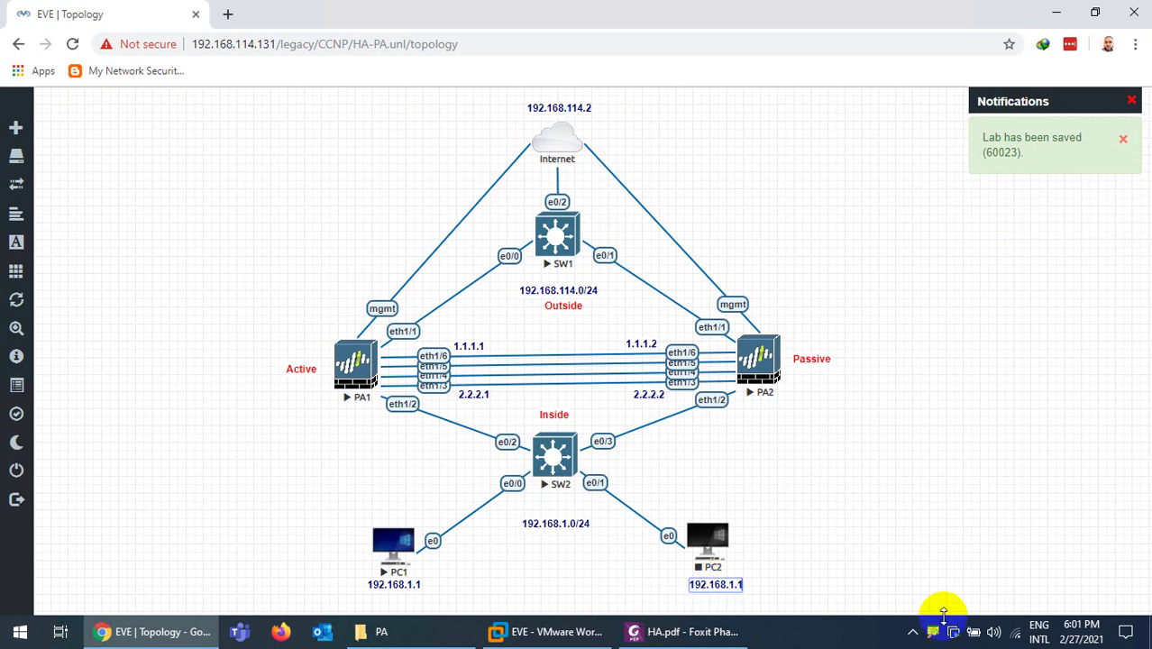
pyautogui.press('BackSpace')
pyautogui.write('2')
pyautogui.click(335, 497)
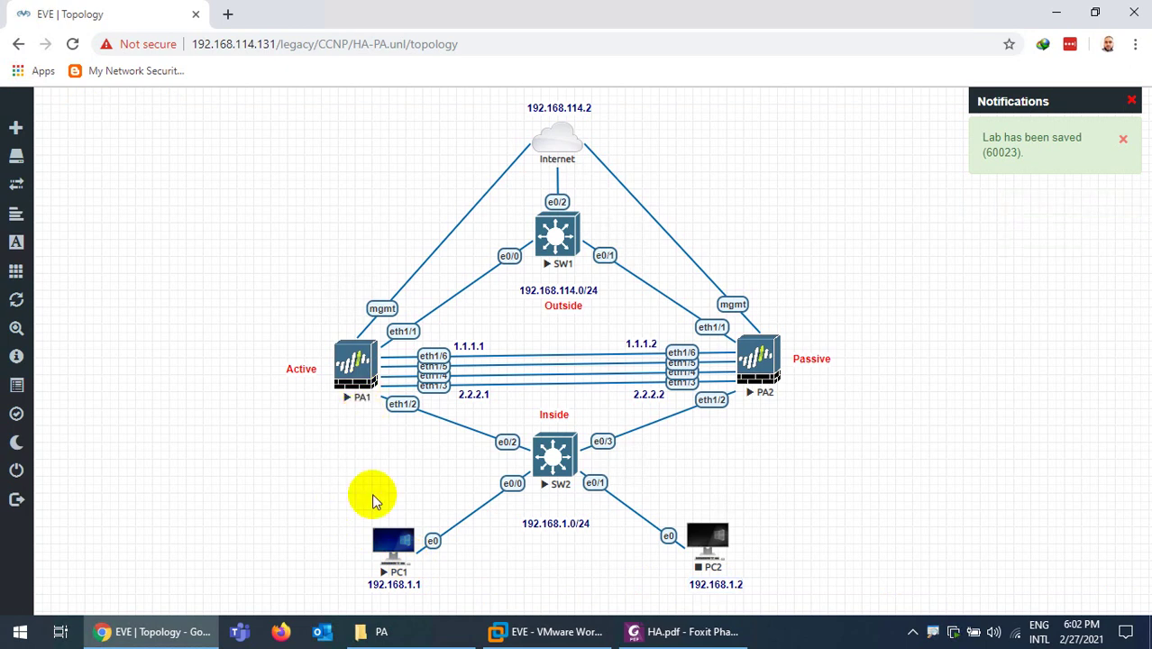
# Duplicate the label under PC1, place the copy centred below PA1, and change its text to 192.168.1.100
pyautogui.rightClick(397, 582)
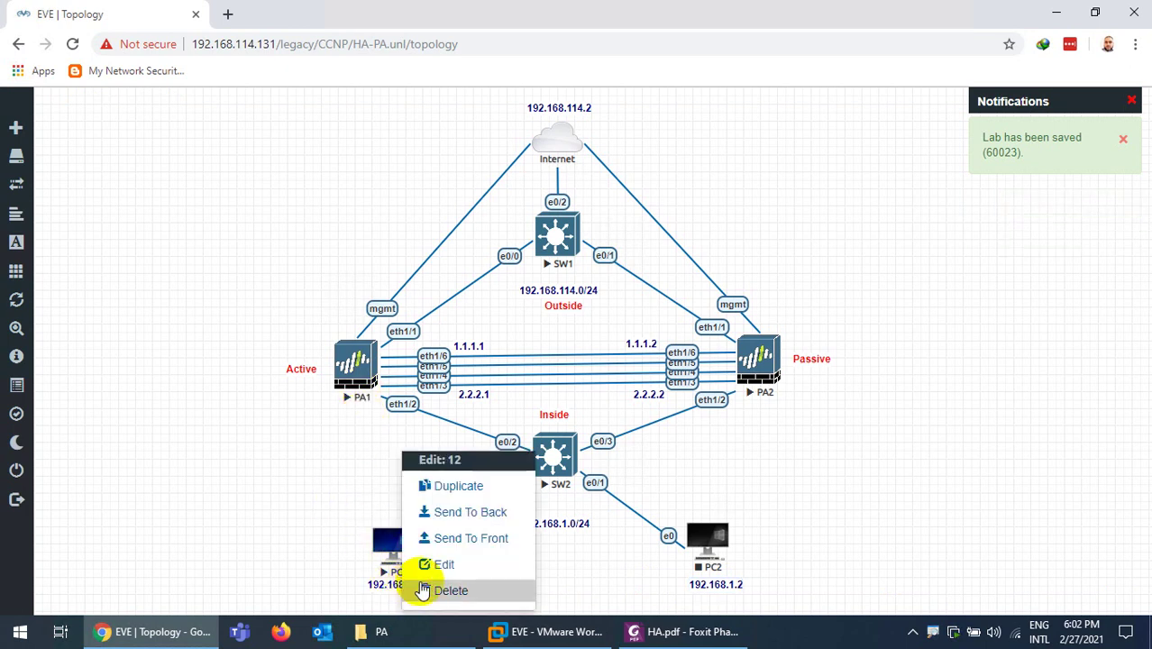
pyautogui.click(452, 512)
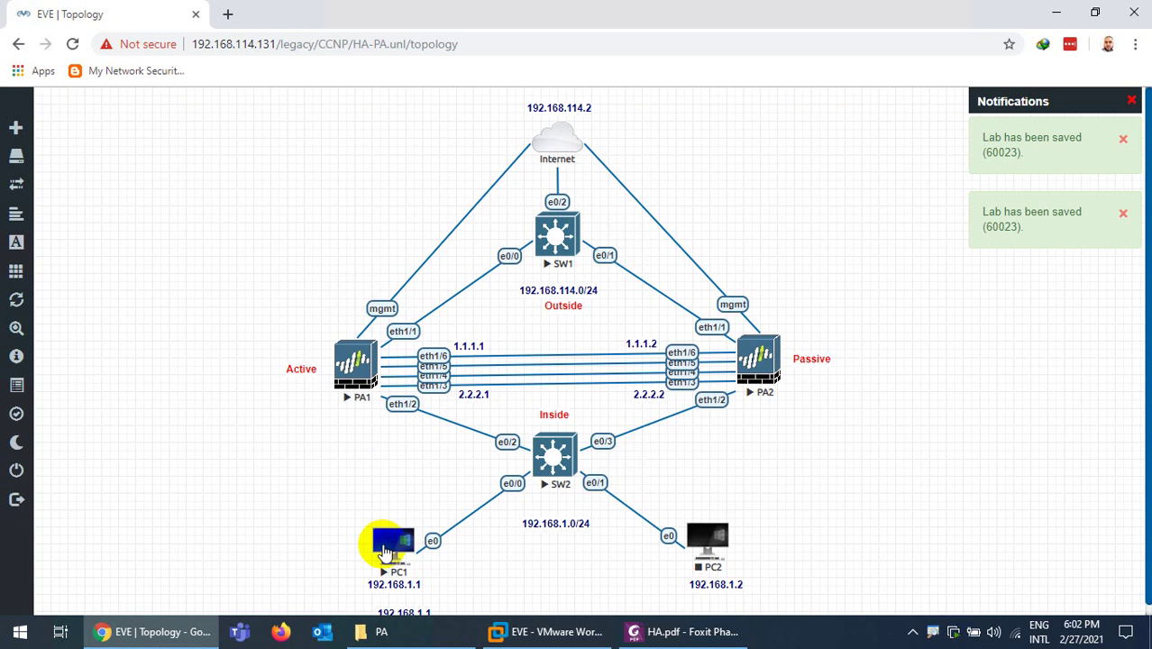
pyautogui.moveTo(403, 614); pyautogui.dragTo(356, 417)
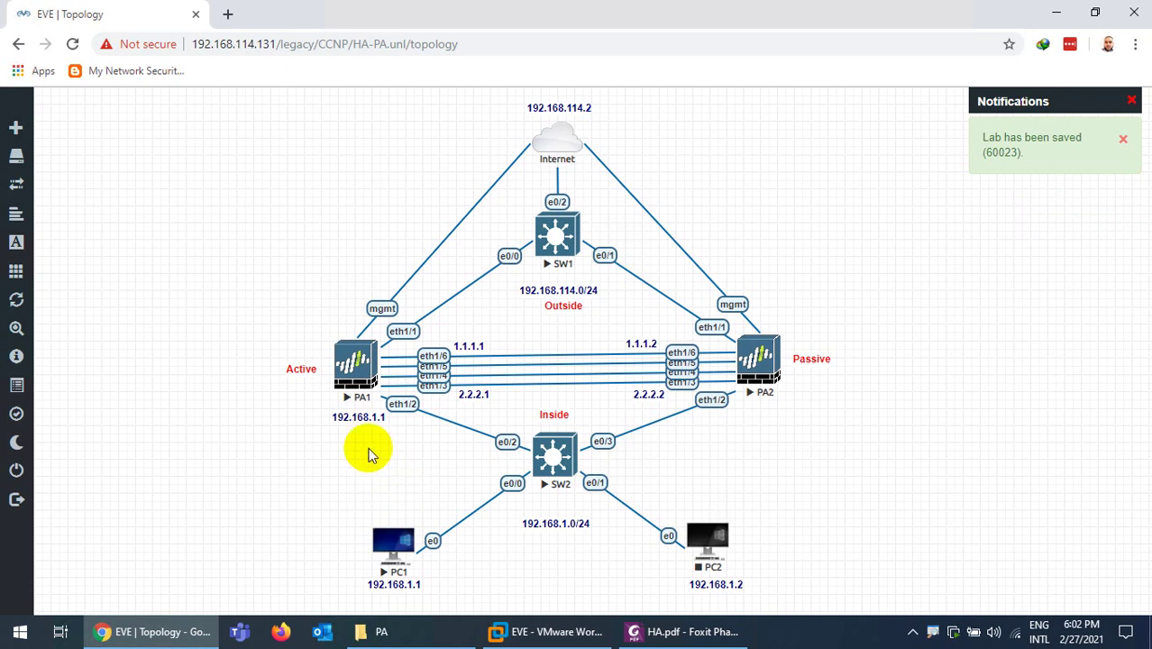
pyautogui.click(356, 416)
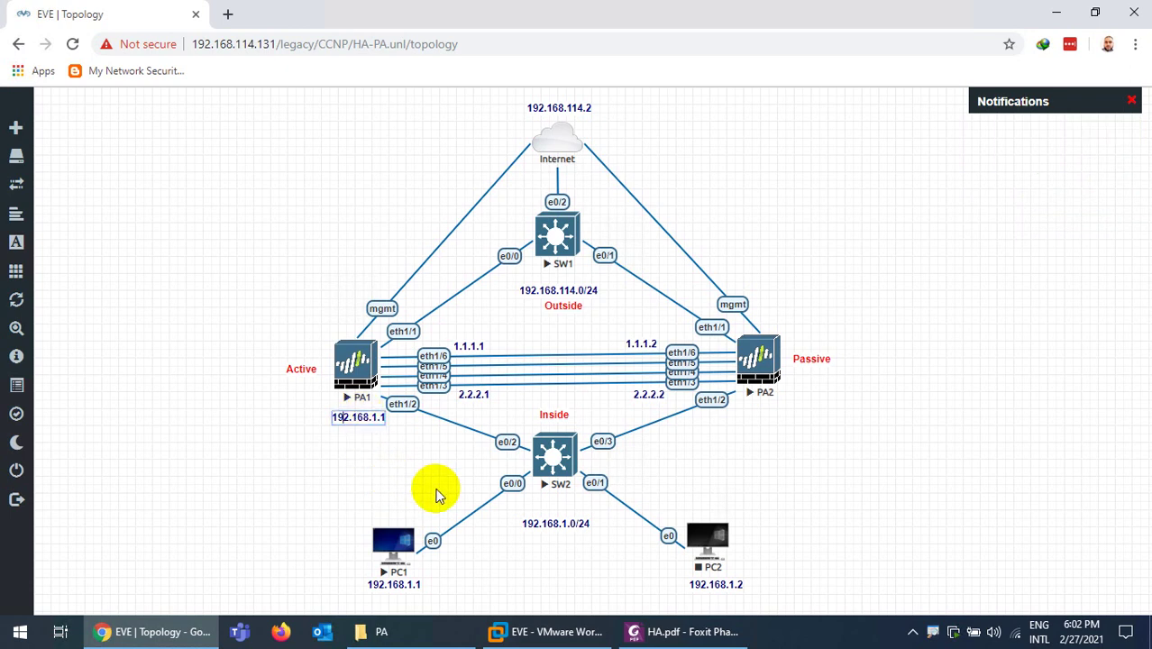
pyautogui.press('Right')
pyautogui.press('Right')
pyautogui.press('Right')
pyautogui.write('00')
pyautogui.click(370, 485)
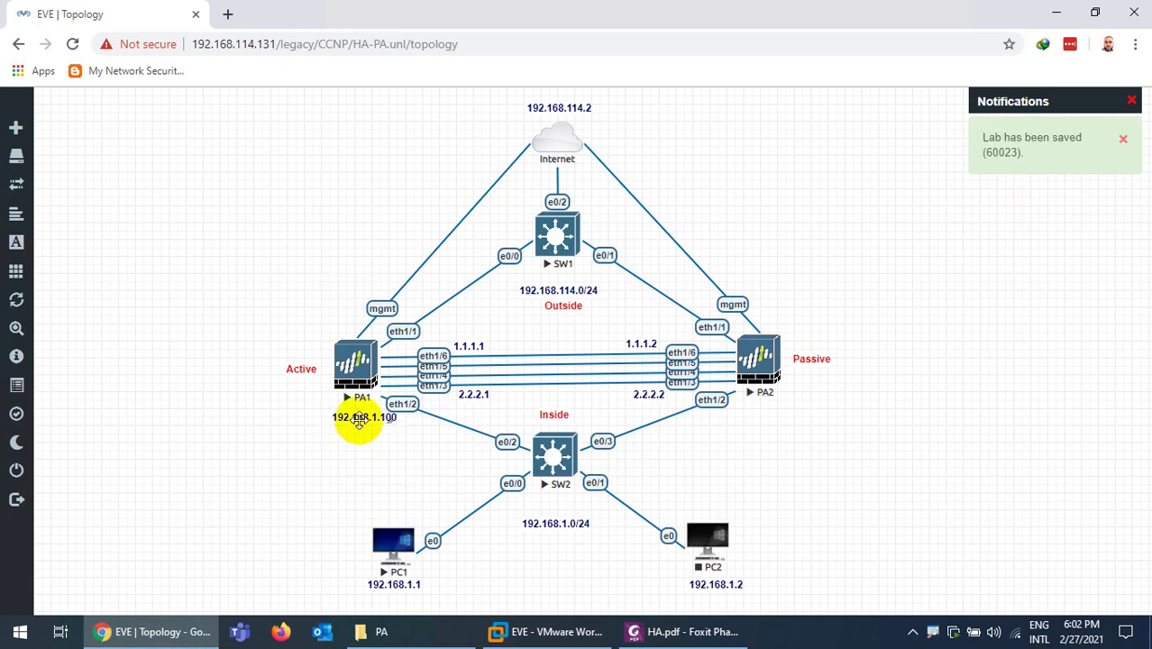
pyautogui.moveTo(357, 420); pyautogui.dragTo(345, 422)
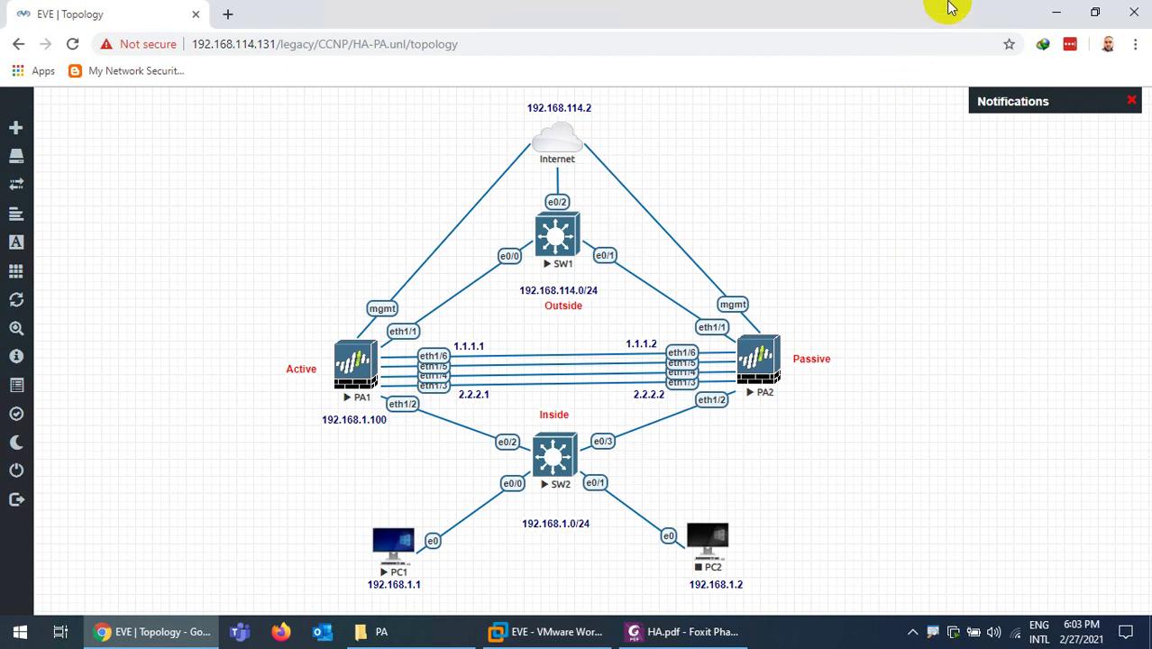
# Minimize the remote desktop session to return to the local Windows desktop
pyautogui.moveTo(955, 9)
pyautogui.click(1037, 10)
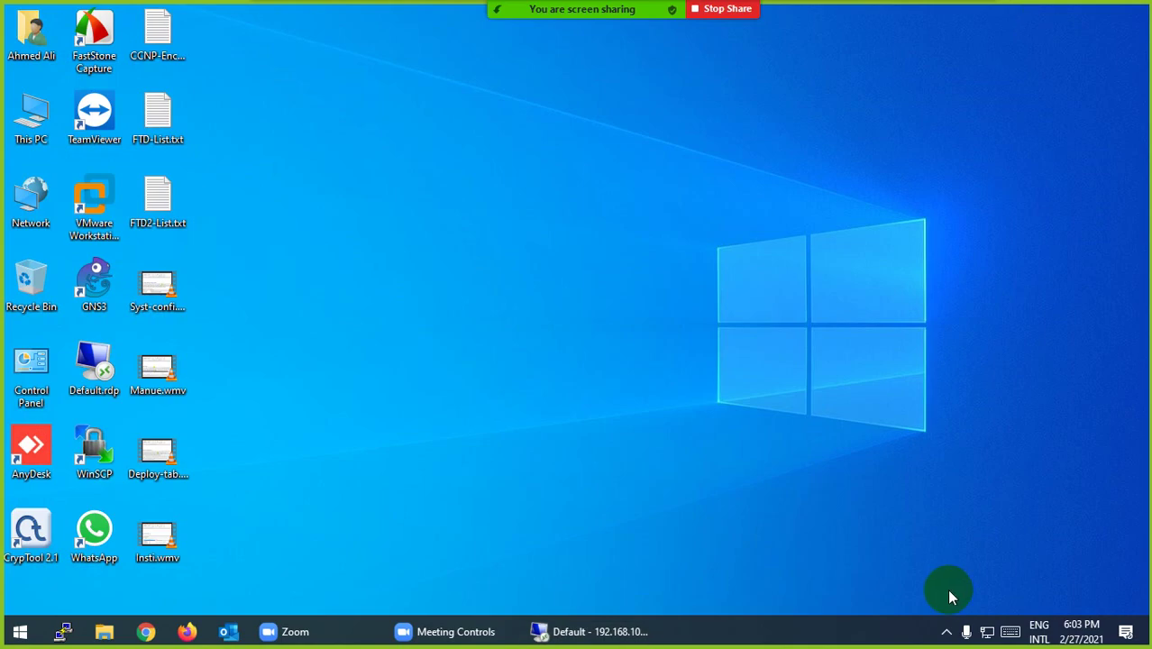